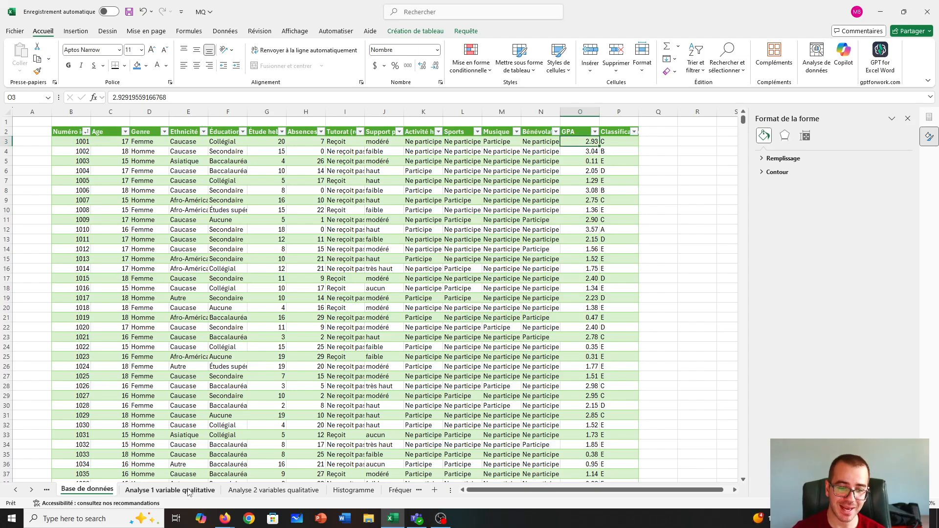
Review the charts on the sheets Analyse 2 variables qualitative and Analyse 1 variable qualitative, and close the Format de la forme pane
click(254, 490)
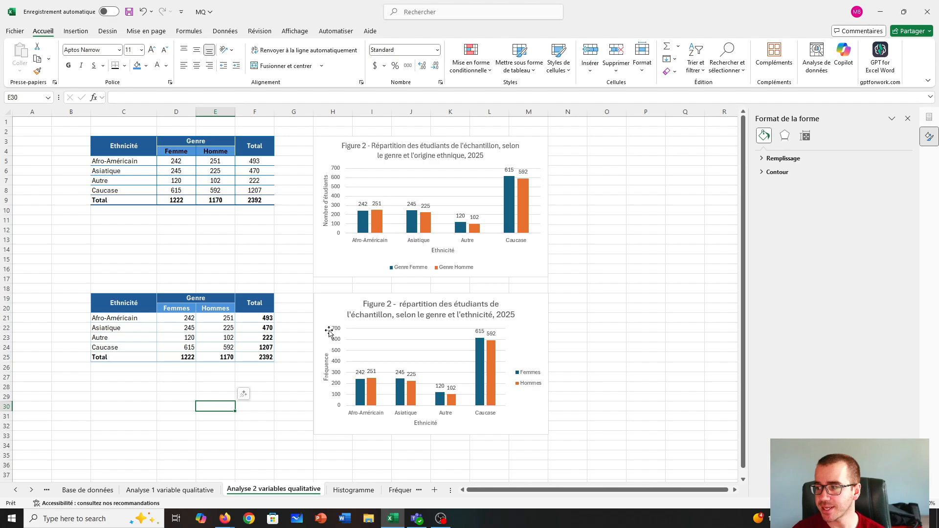
click(196, 490)
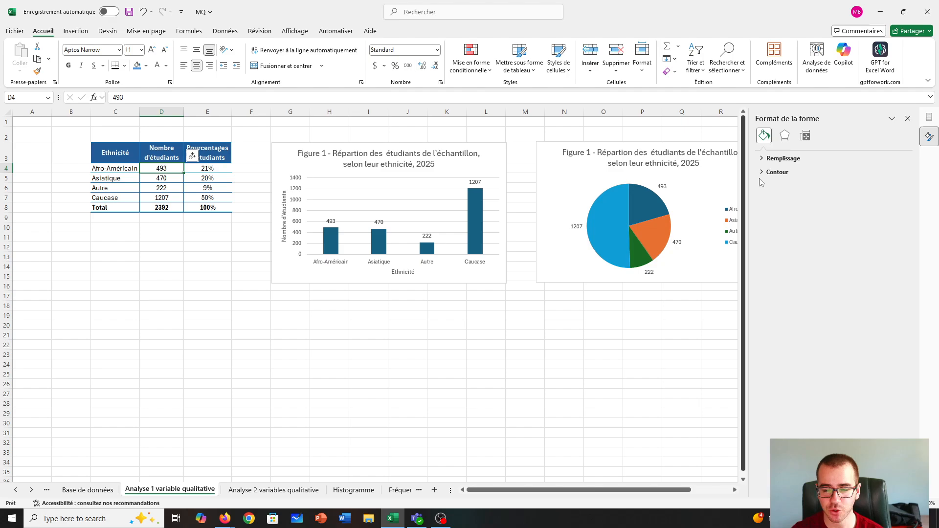
click(908, 118)
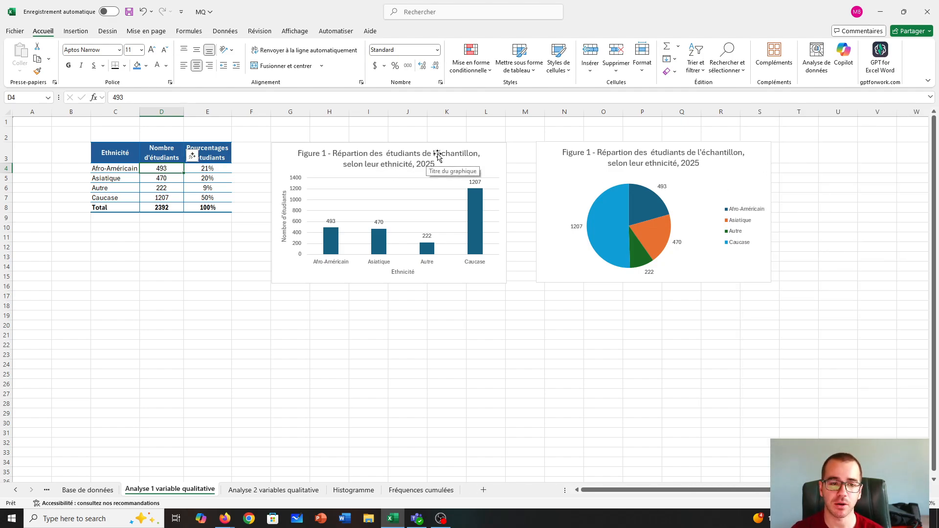
Inspect several individual GPA values at full precision in the Base de données table
click(91, 490)
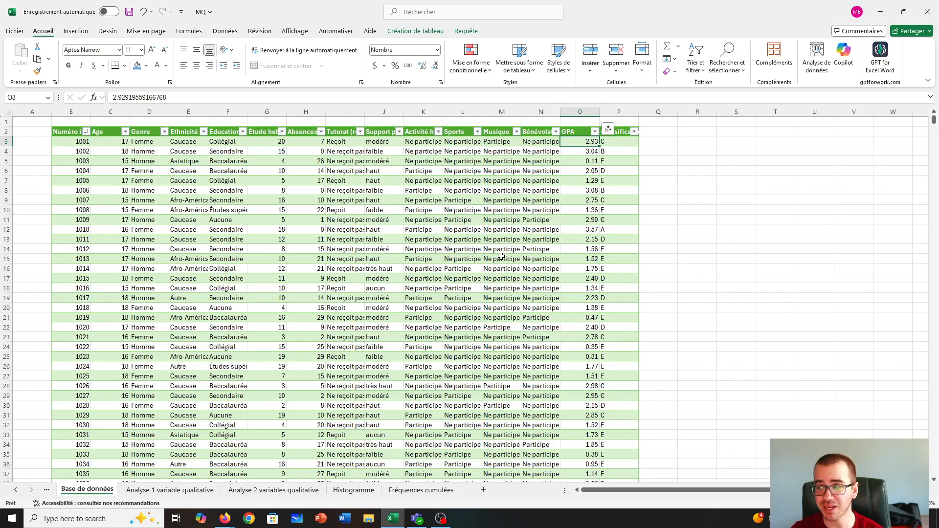
click(611, 219)
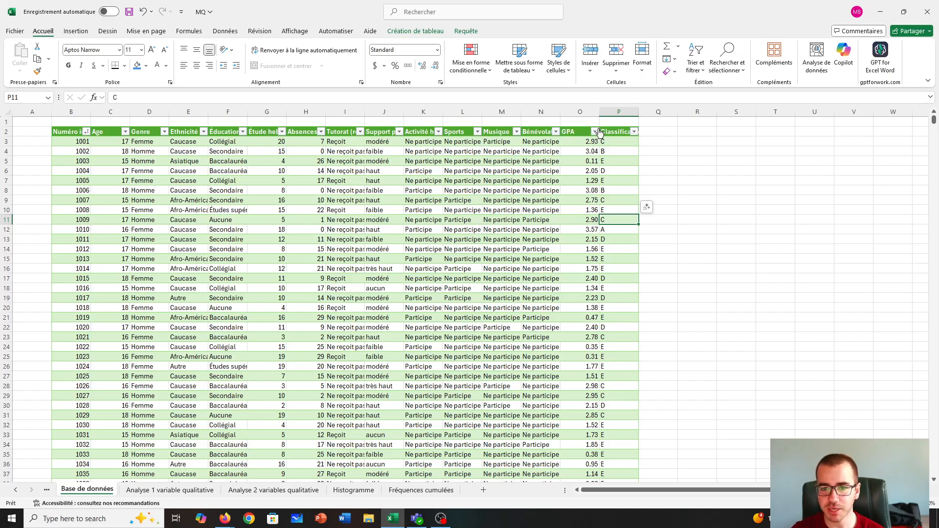
drag(588, 142, 581, 351)
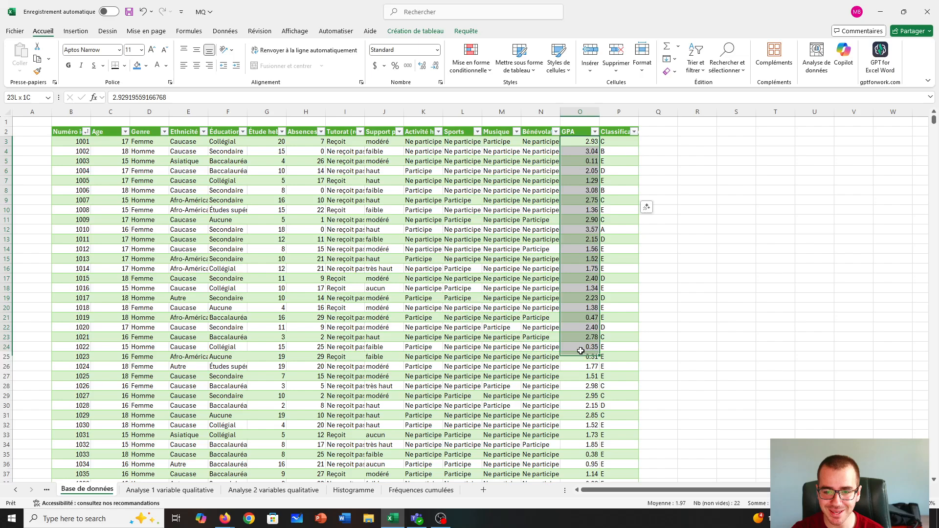
click(586, 142)
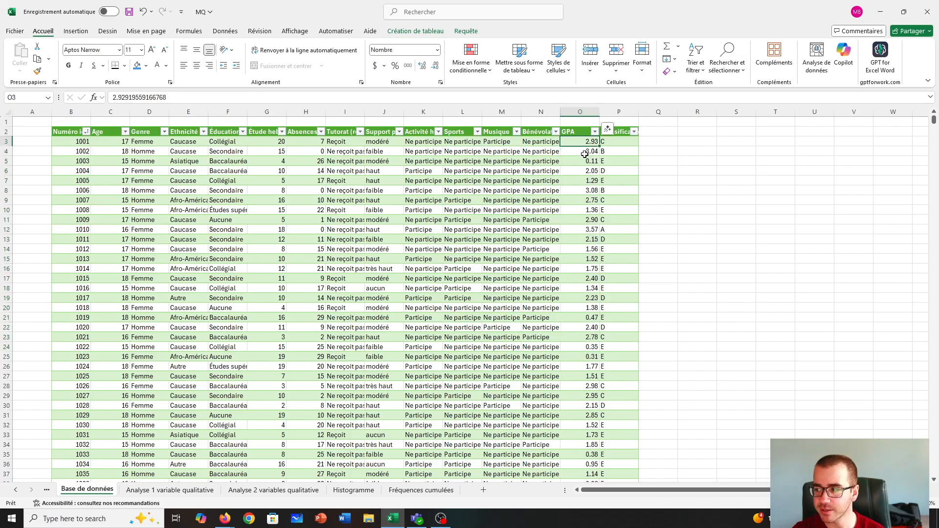
click(589, 153)
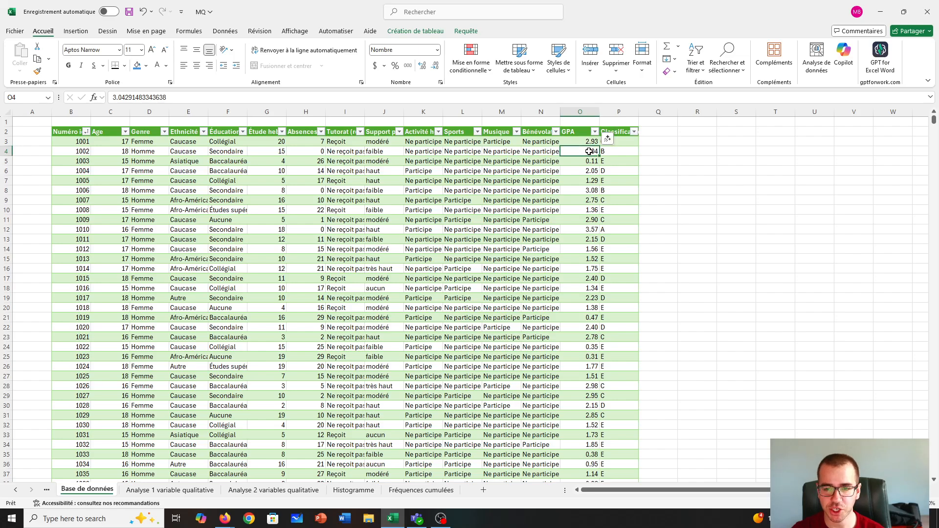
click(598, 269)
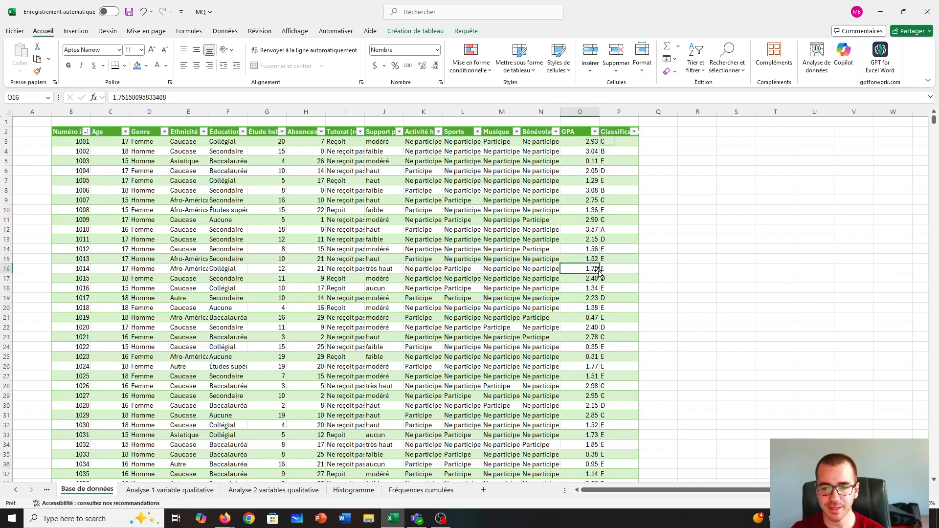
Browse the full list of distinct GPA values in that column's filter and close it with every value still selected
click(597, 132)
scroll(544, 269, down, 10)
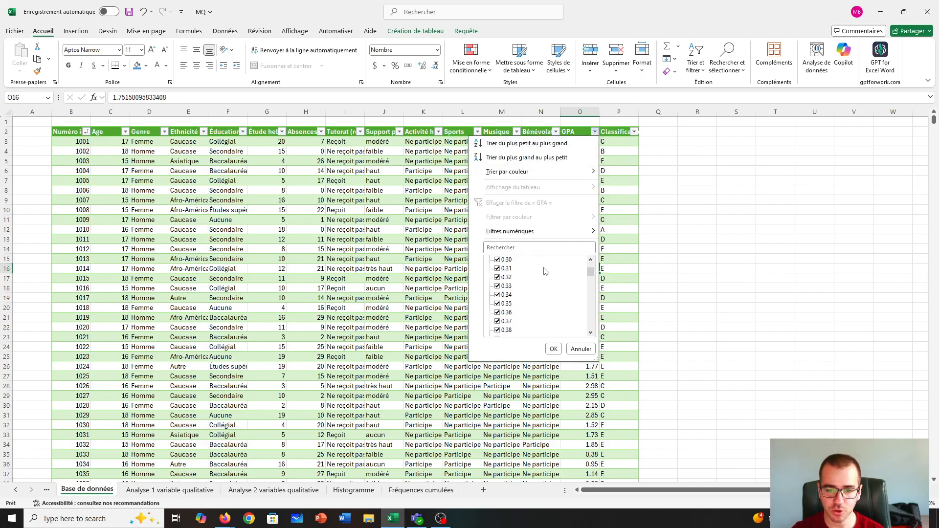
scroll(546, 272, down, 20)
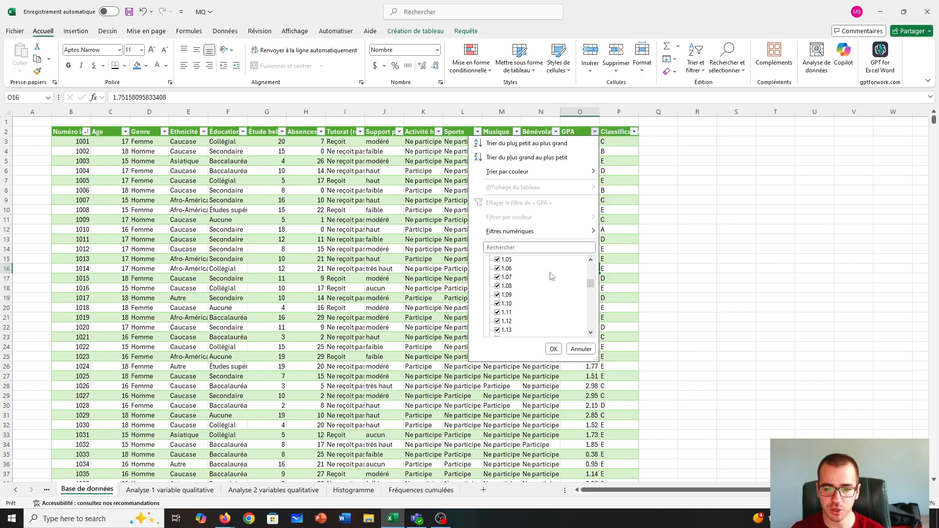
scroll(556, 280, down, 20)
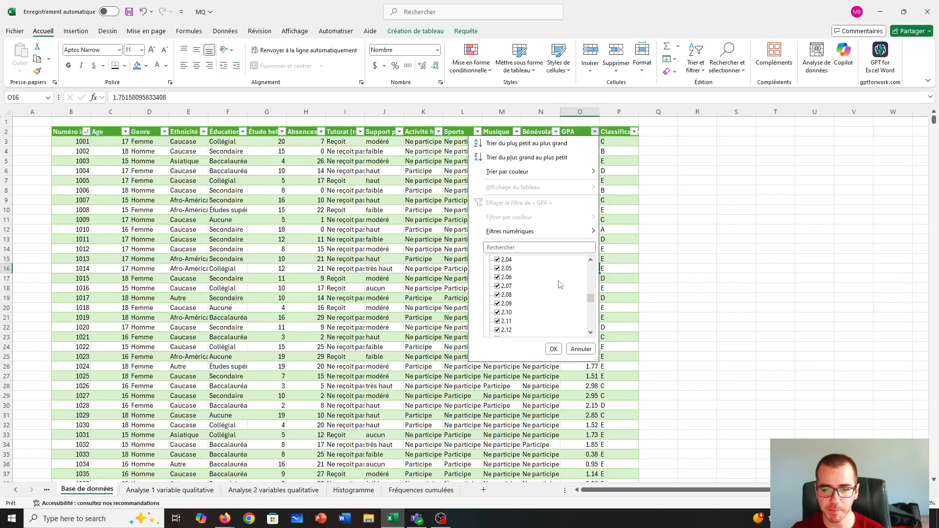
scroll(561, 285, down, 20)
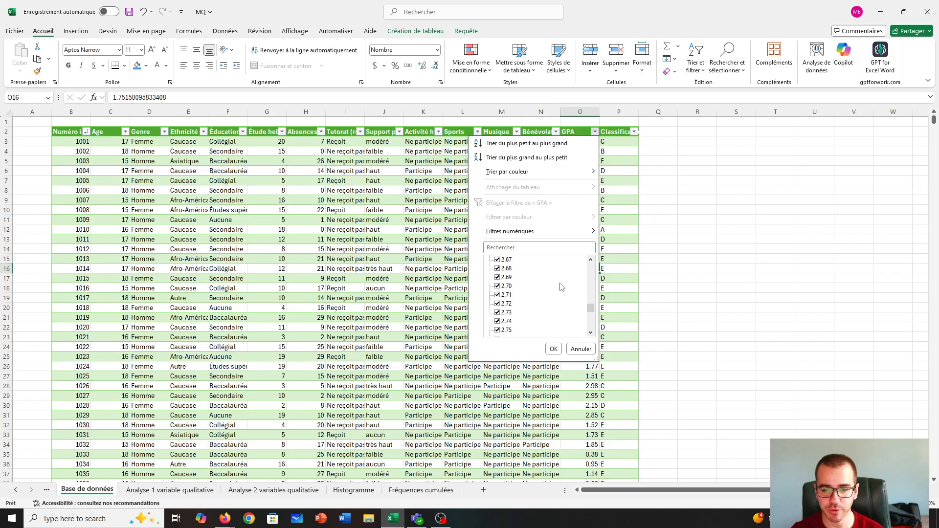
scroll(561, 289, down, 20)
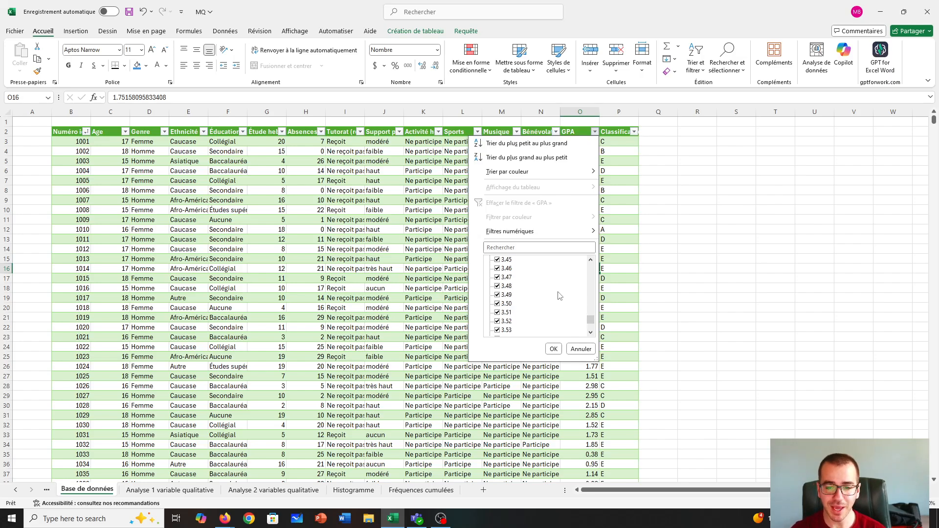
scroll(561, 296, down, 10)
scroll(566, 318, up, 20)
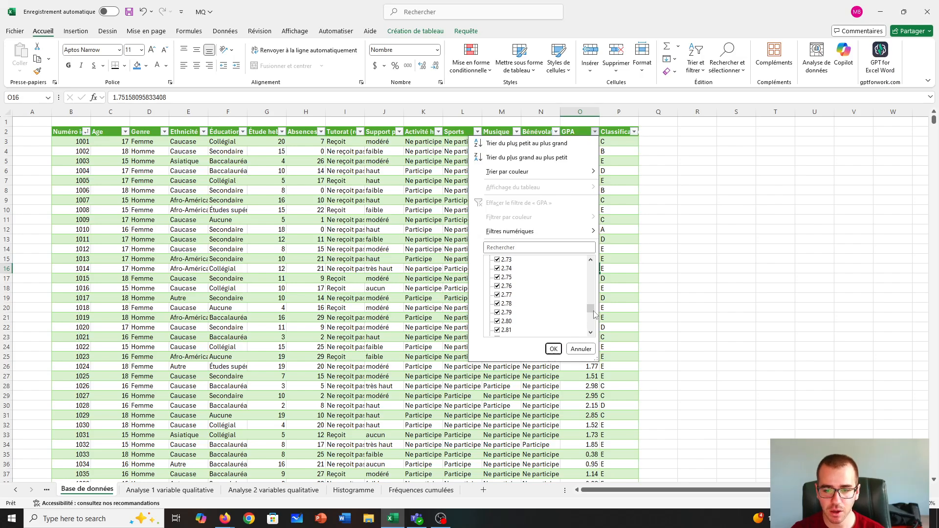
drag(591, 309, 600, 257)
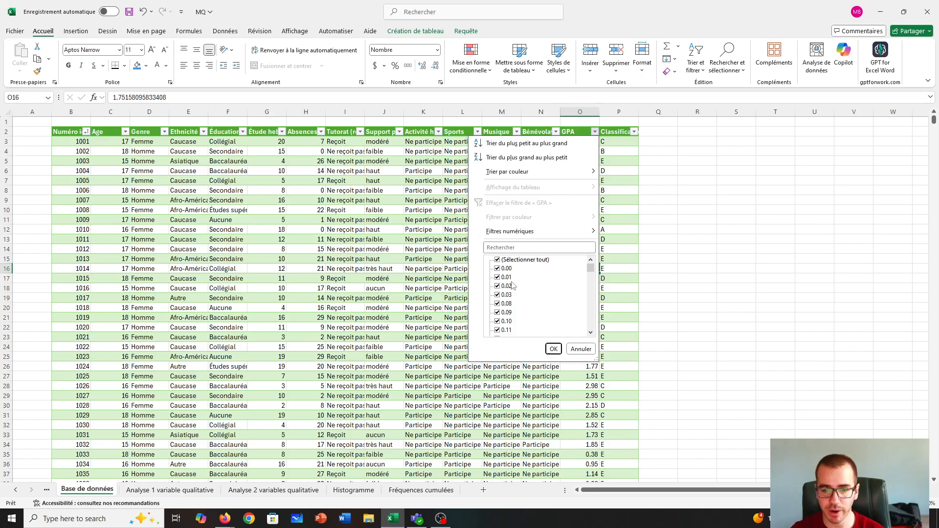
click(553, 349)
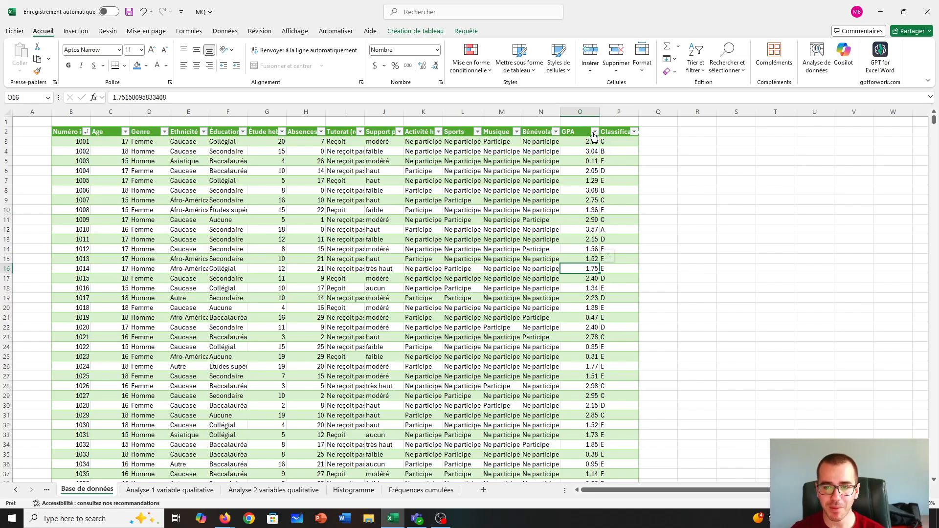
Examine the GPA histogram on the Histogramme sheet, from its first class to its last
click(356, 491)
click(312, 408)
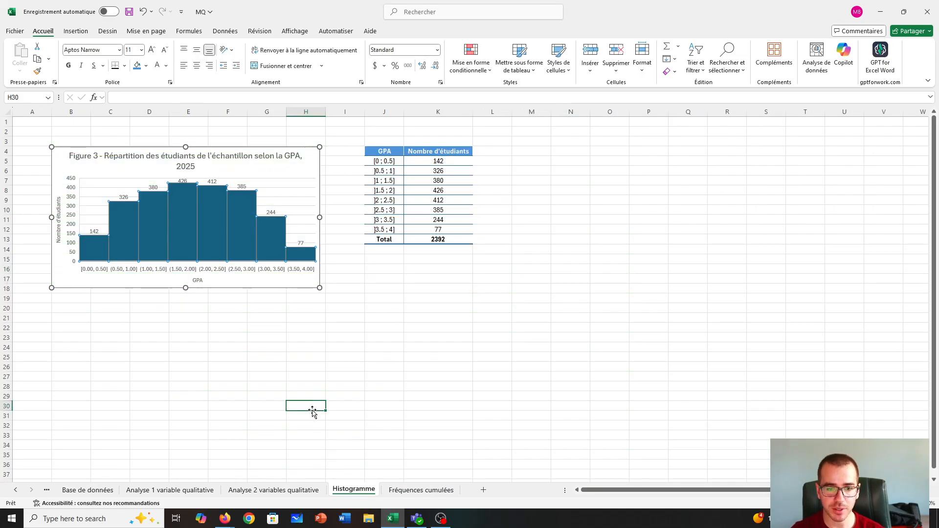
mouse_move(89, 254)
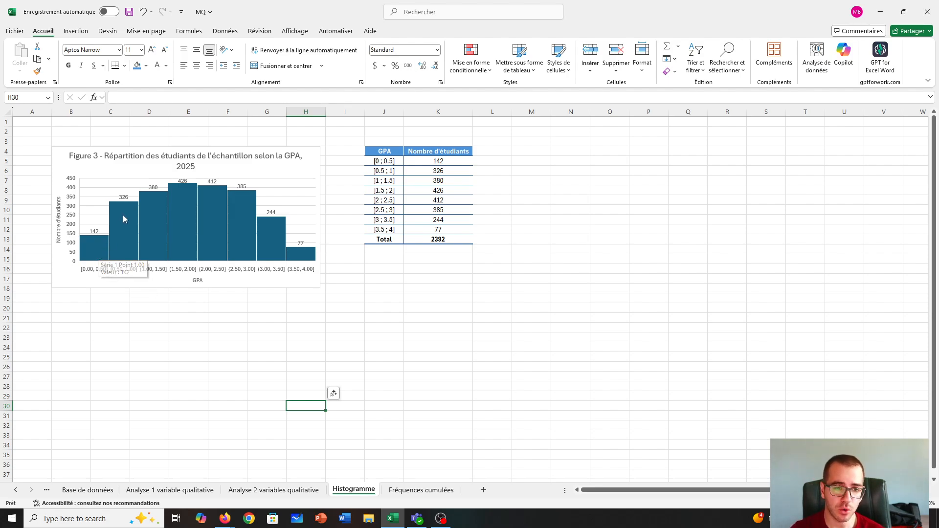
mouse_move(304, 258)
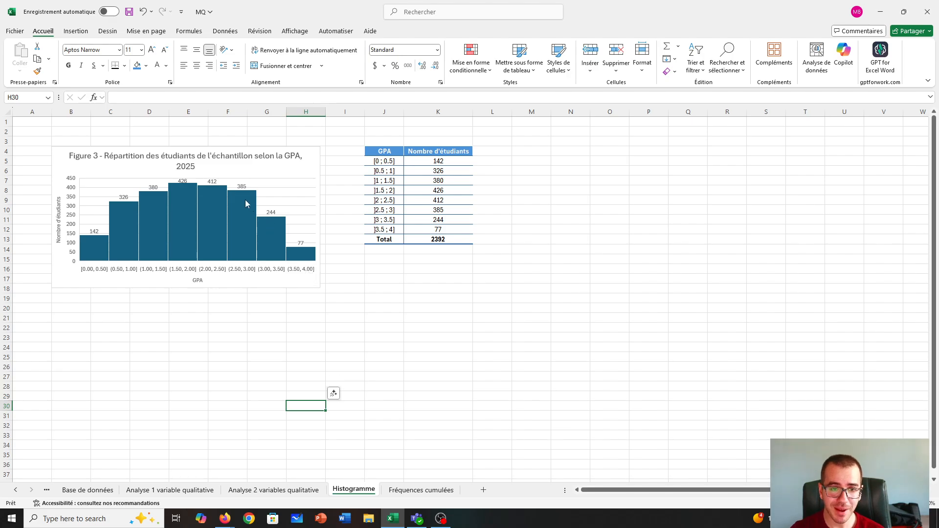
Compare the ethnicity bar chart on Analyse 1 variable qualitative with the adjoining bars and class intervals of the GPA histogram
click(185, 491)
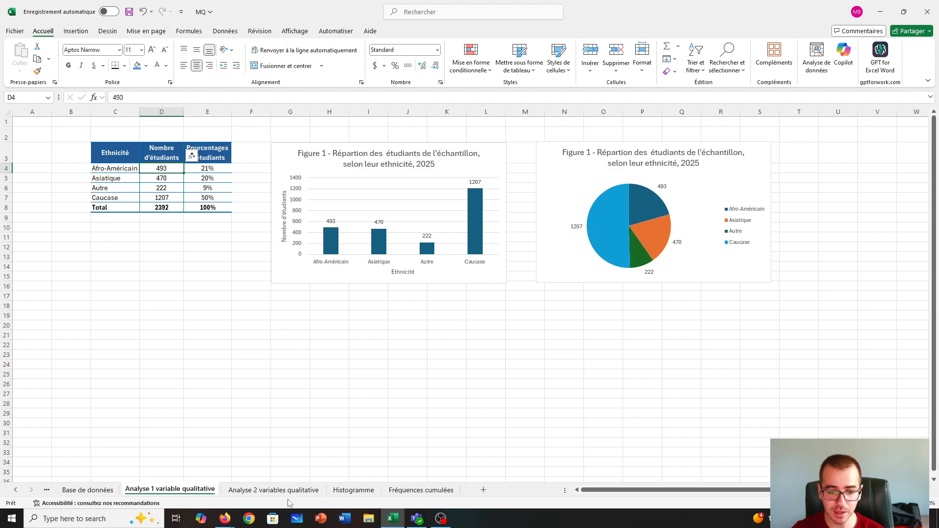
click(353, 491)
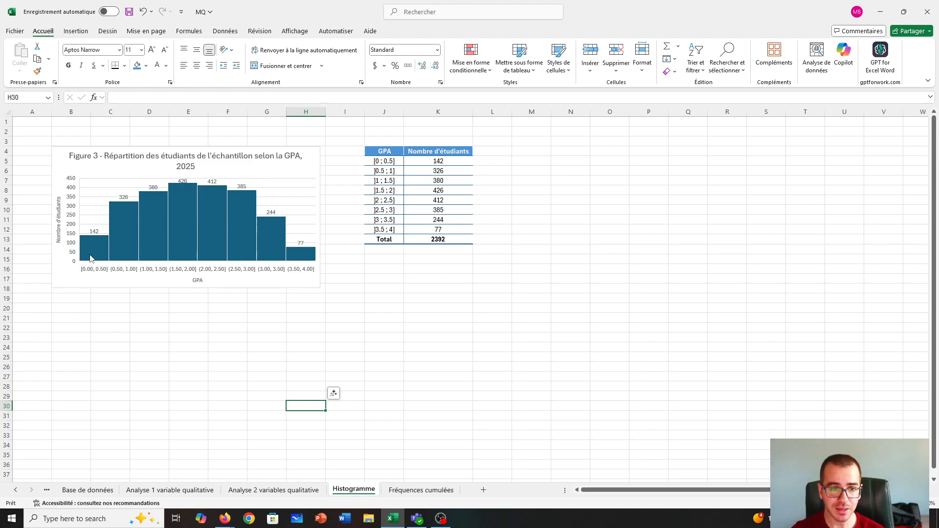
mouse_move(92, 253)
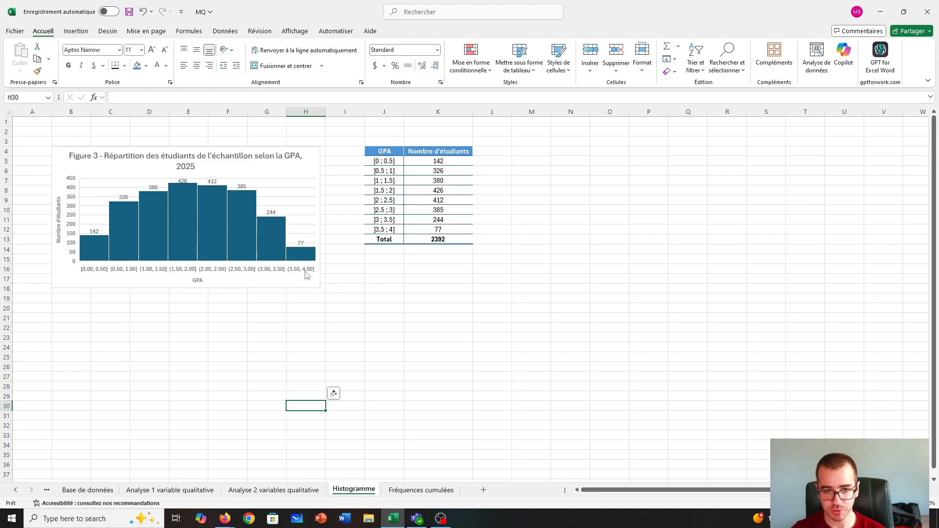
mouse_move(312, 263)
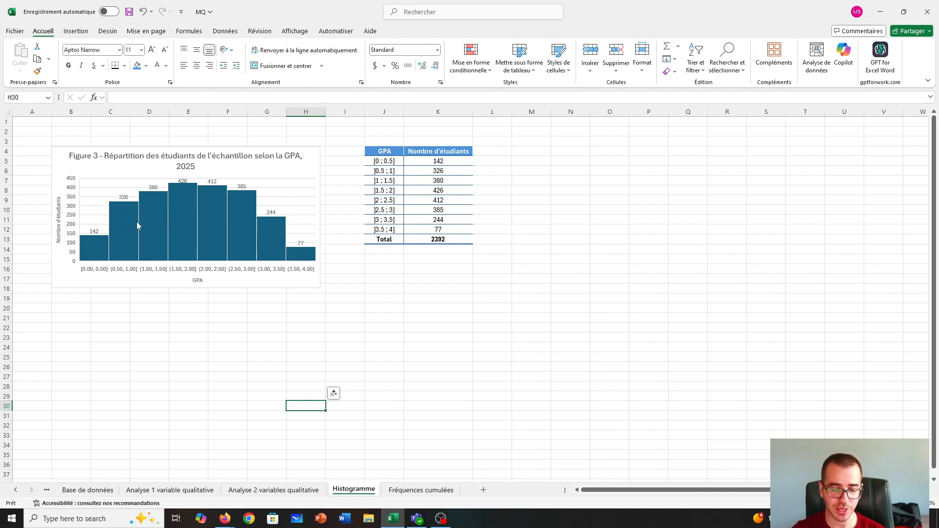
mouse_move(144, 222)
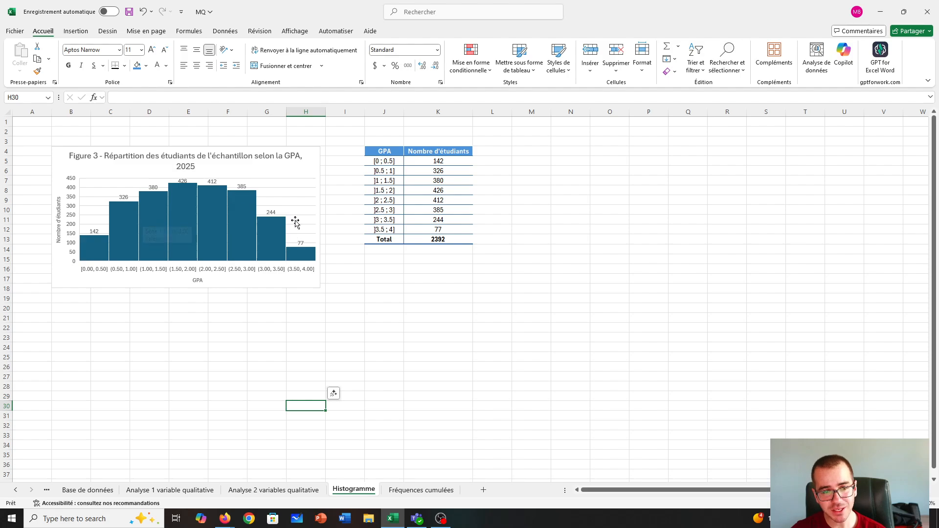
mouse_move(99, 235)
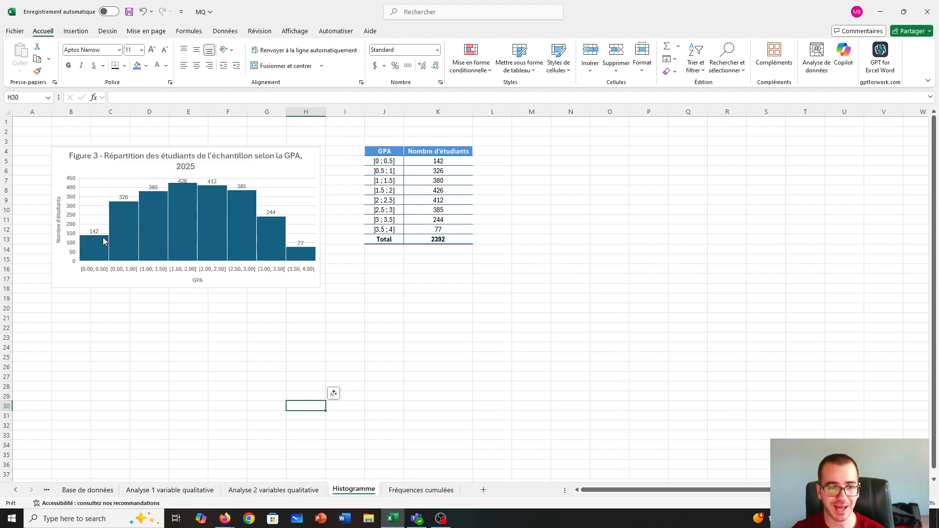
drag(310, 157, 309, 151)
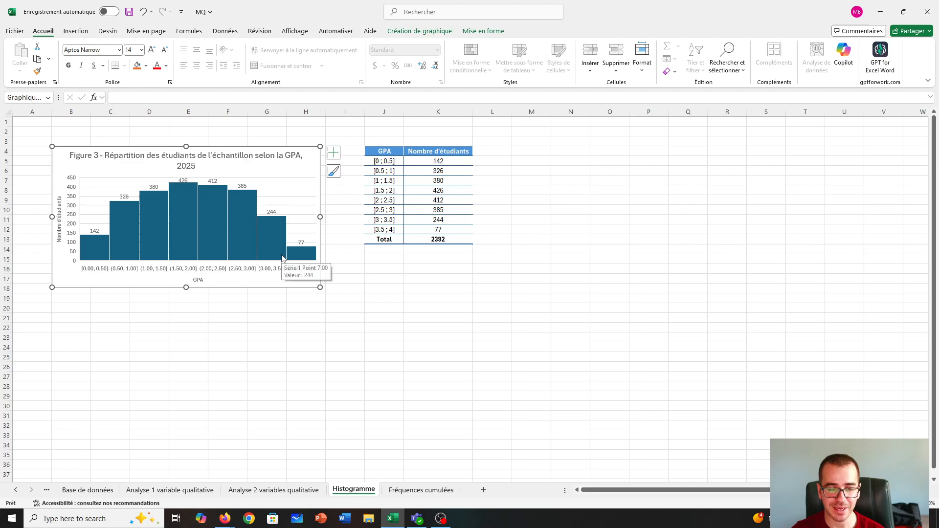
Select all the data in the GPA column of the Base de données table
click(98, 491)
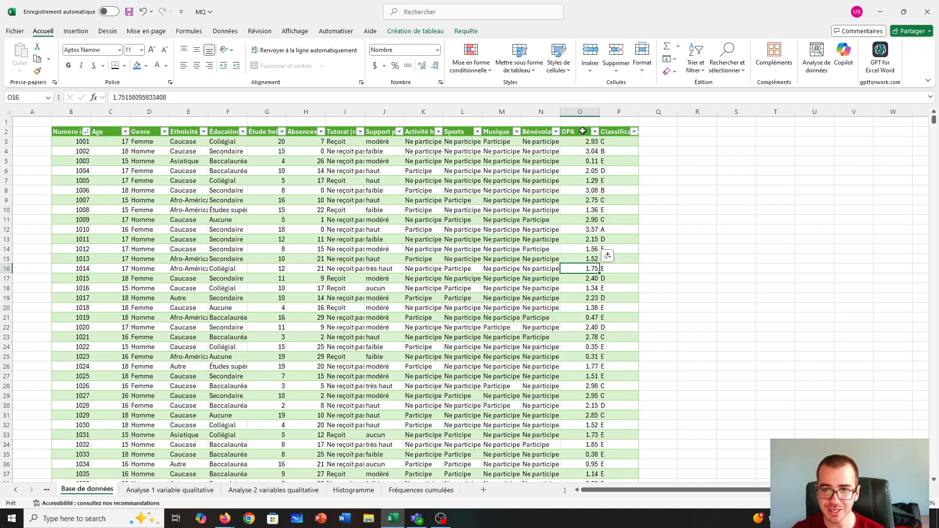
click(581, 181)
click(583, 269)
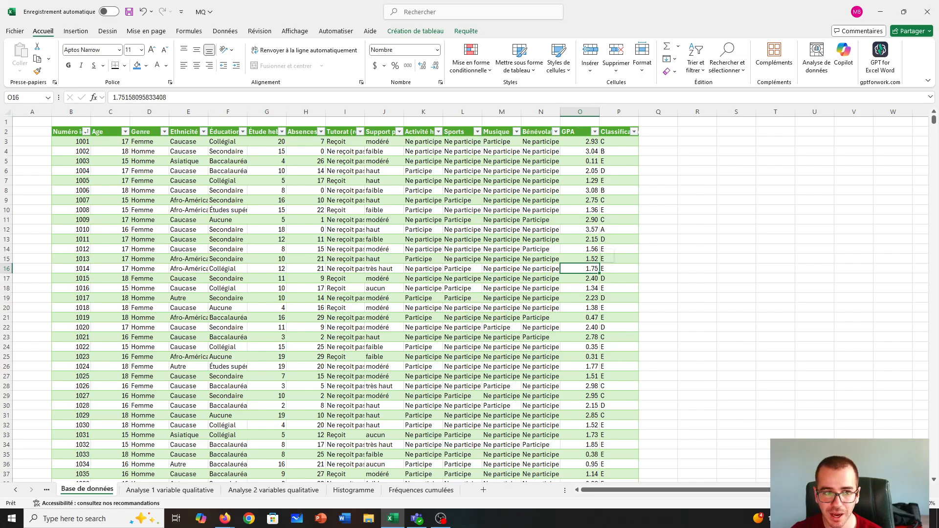
click(577, 126)
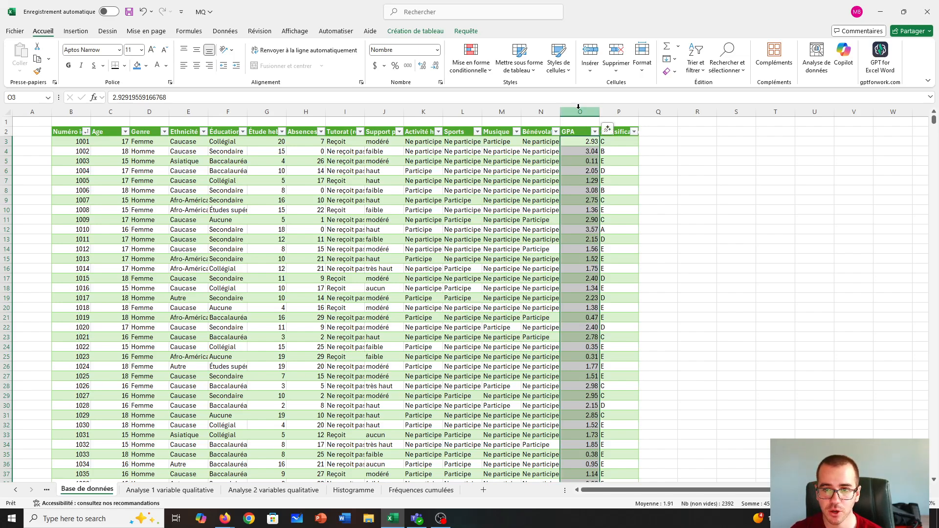
Try inserting the recommended Histogramme chart for the selected GPA data, and undo the insertion
click(79, 33)
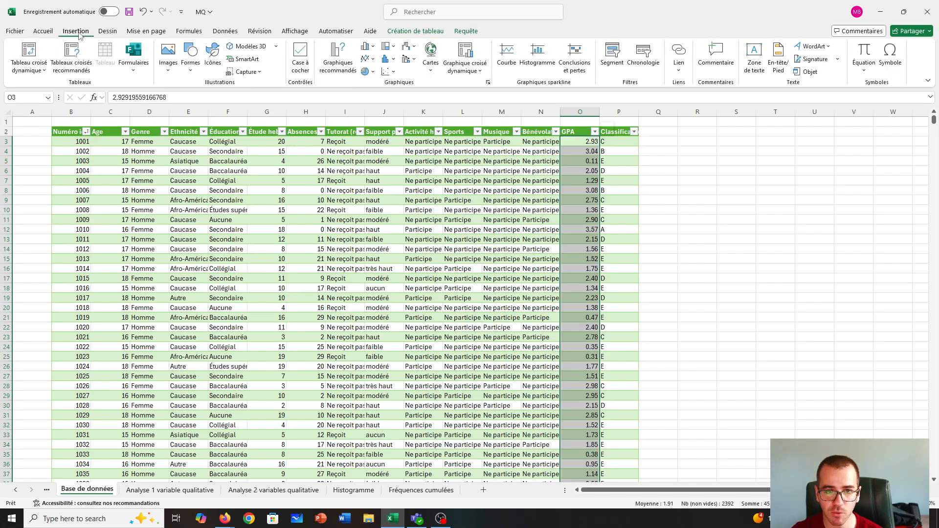
click(343, 56)
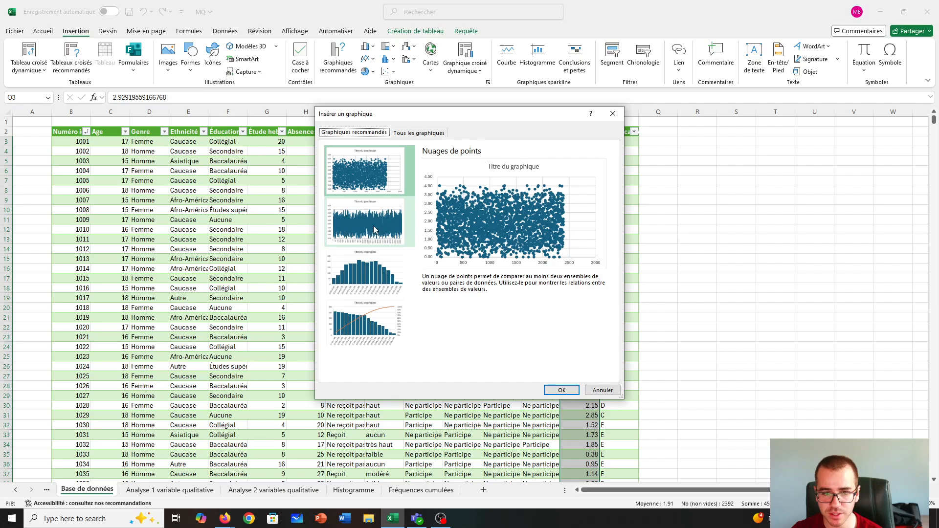
click(379, 269)
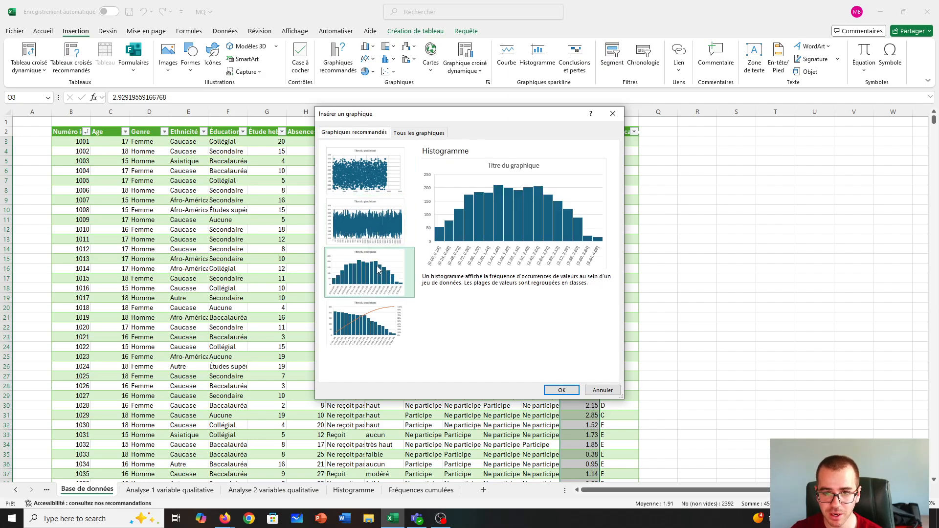
click(561, 390)
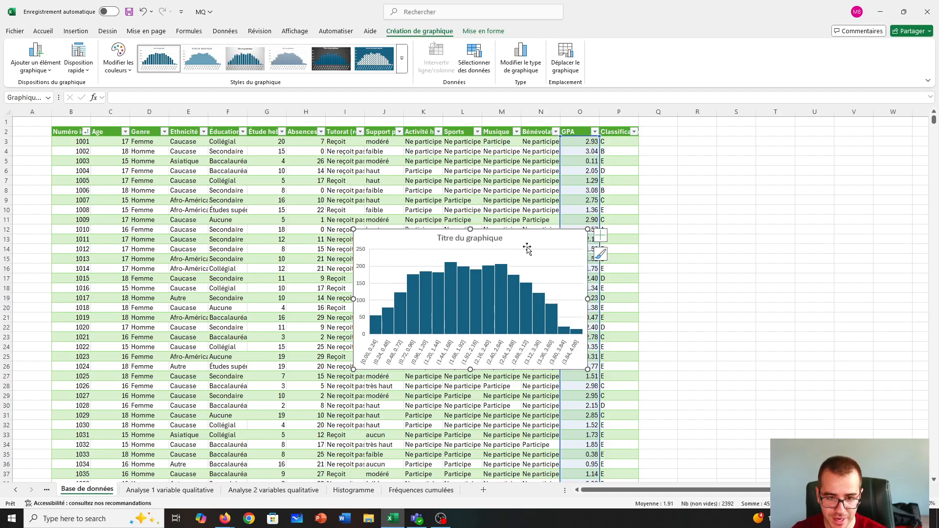
key(ctrl+z)
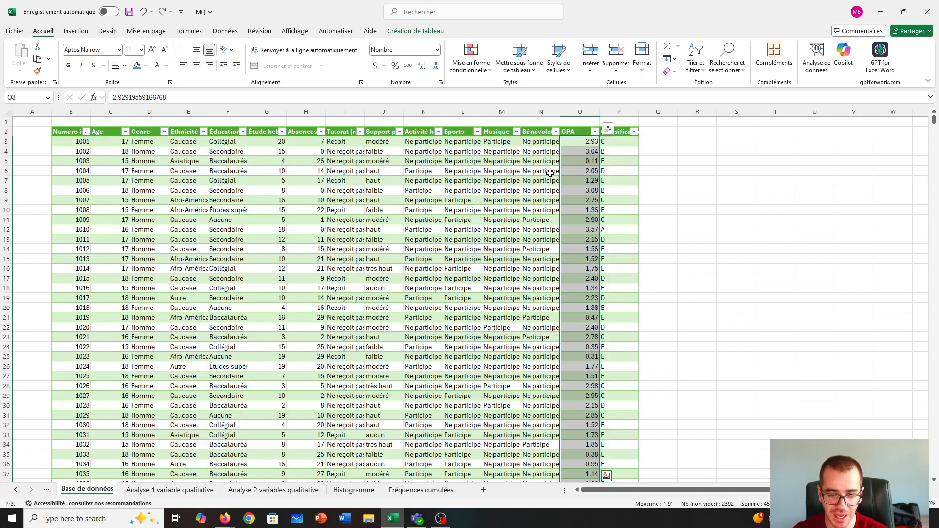
Insert an empty statistical histogram on the Histogramme sheet and place it below the Figure 3 chart
click(350, 491)
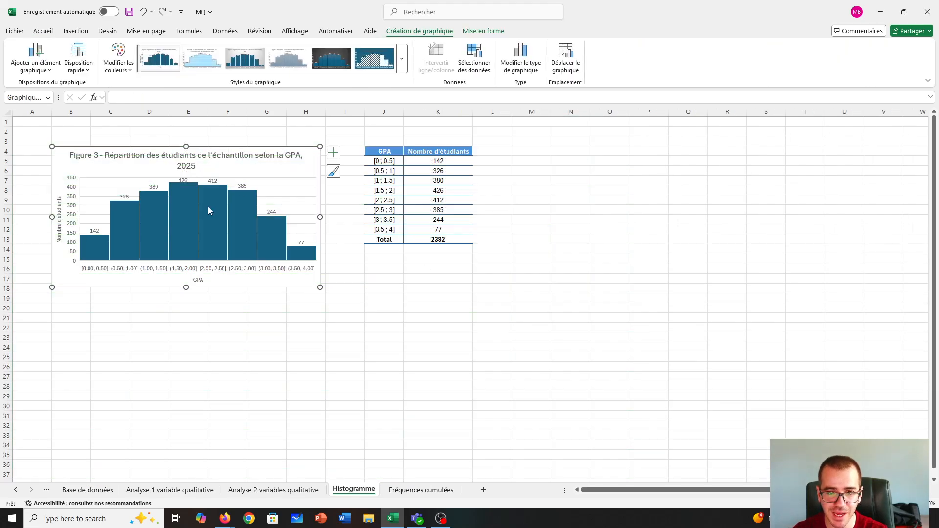
click(321, 347)
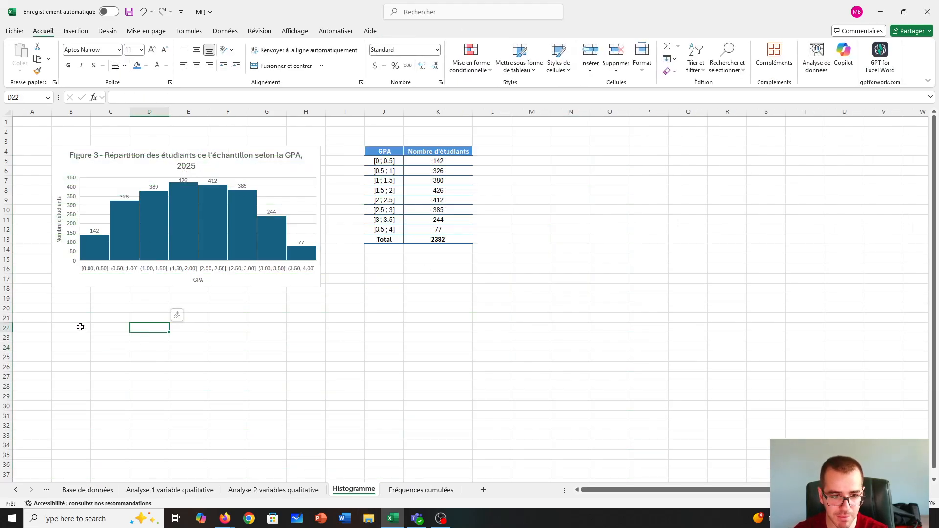
click(78, 317)
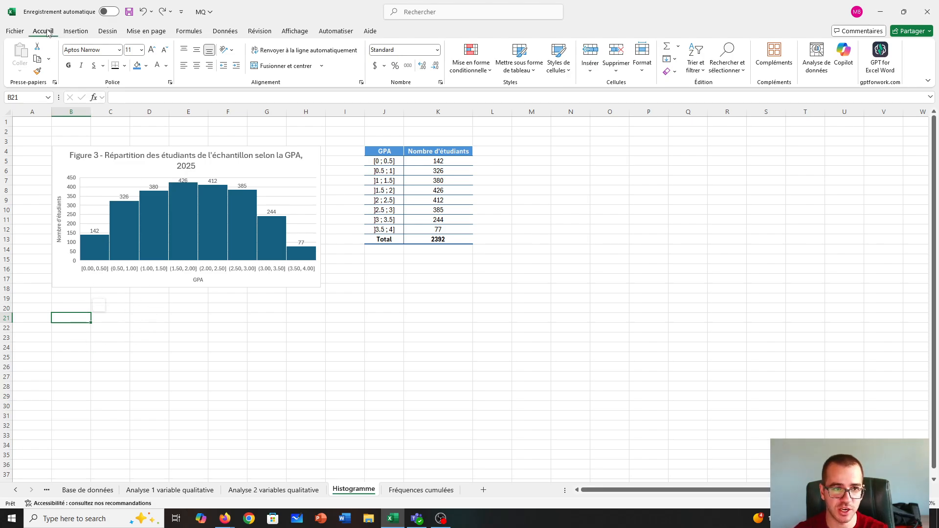
click(78, 33)
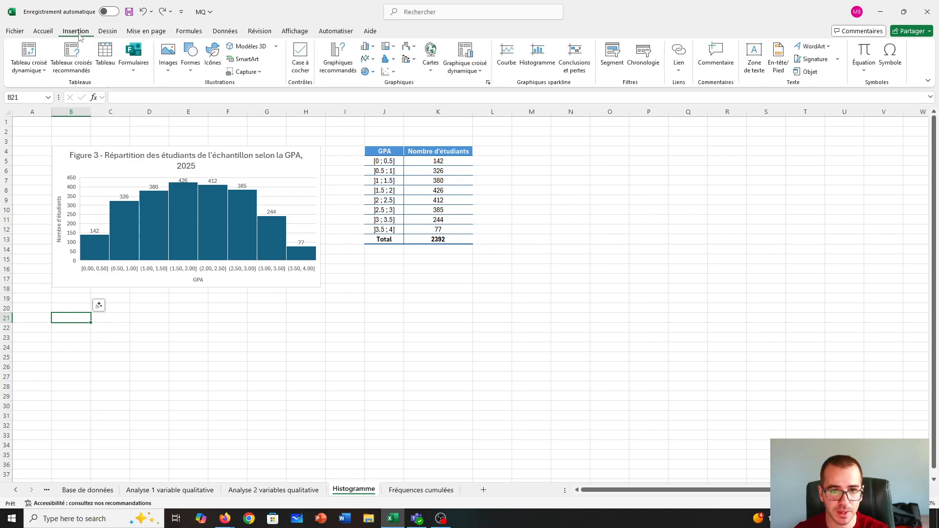
click(373, 47)
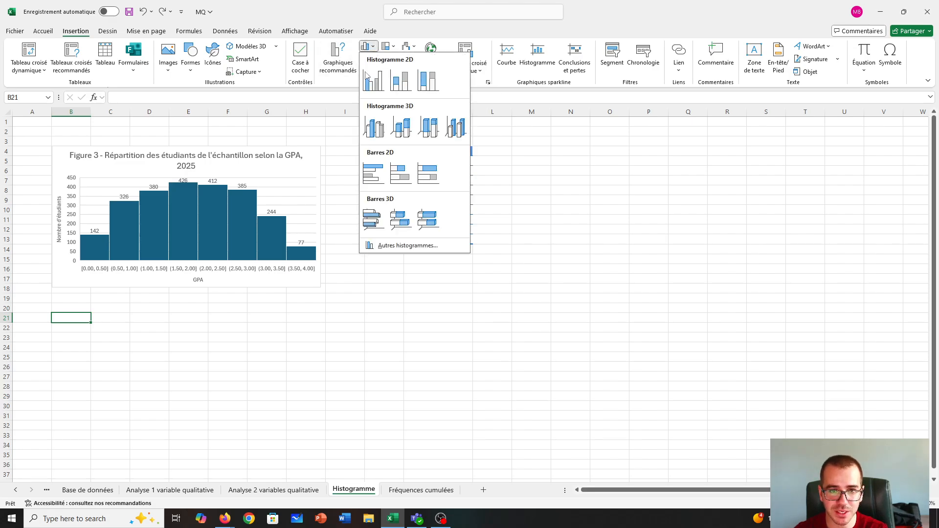
click(368, 45)
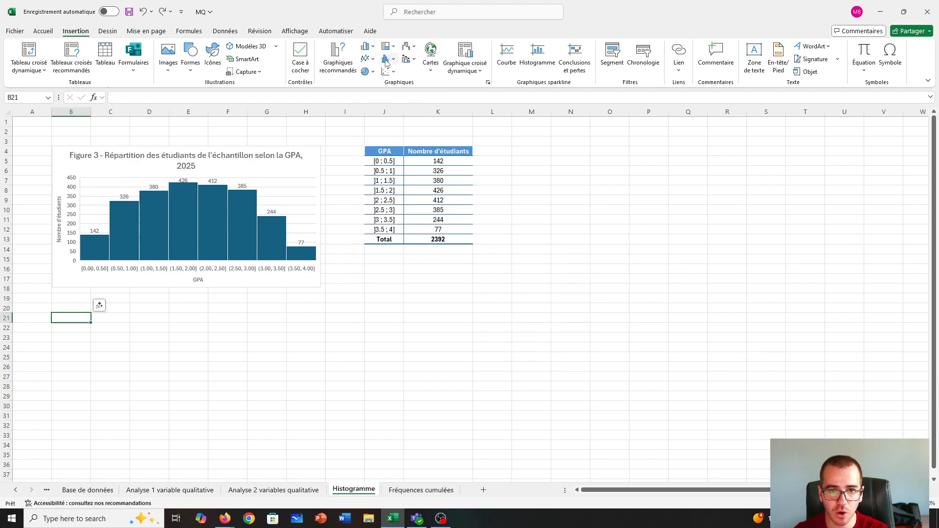
click(391, 59)
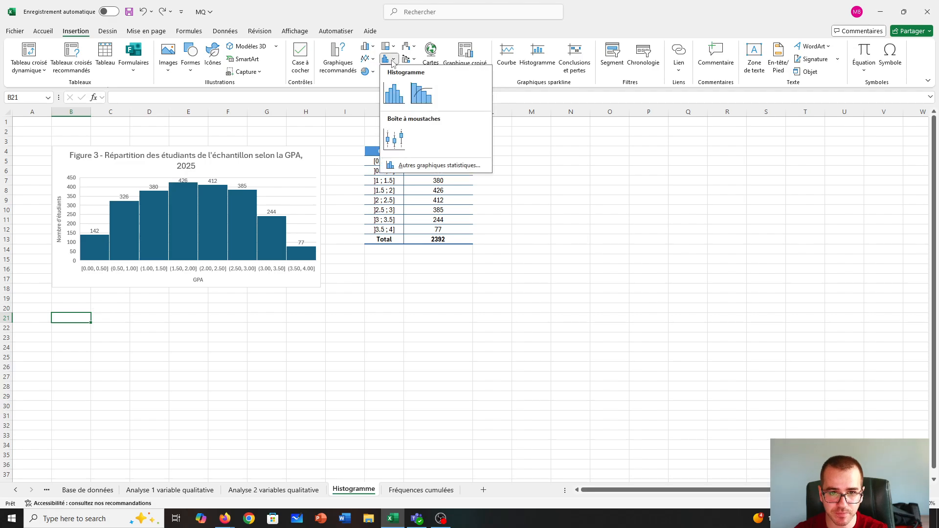
click(395, 96)
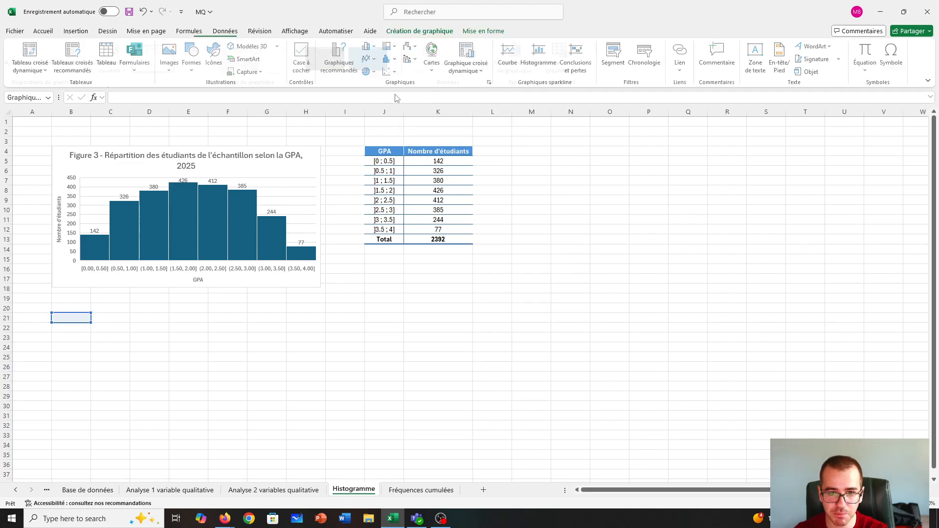
drag(539, 237, 249, 316)
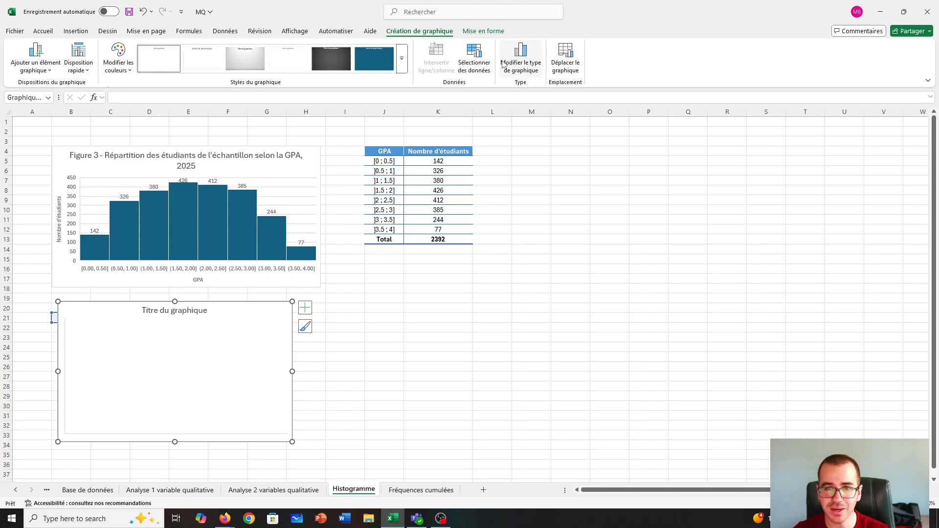
Remove the empty chart's default series and add a new series named "distribution des étudiants"
click(478, 57)
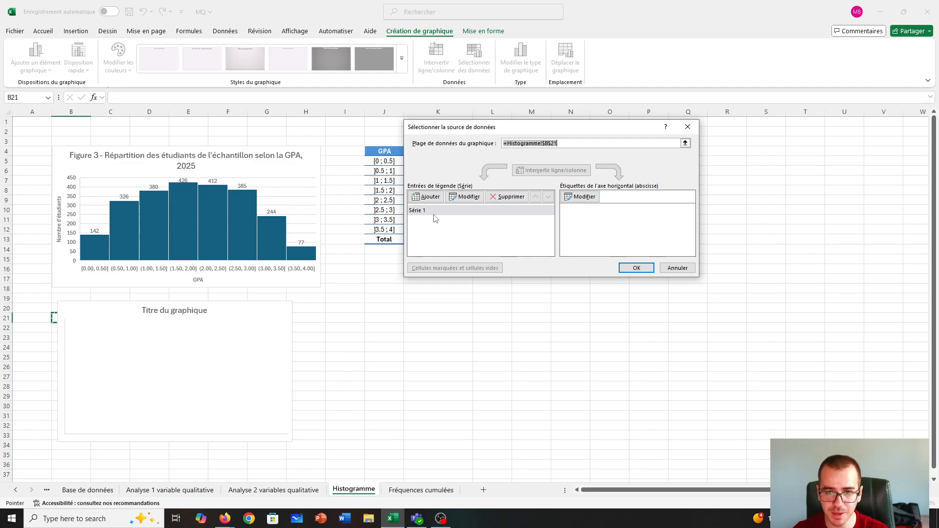
click(508, 197)
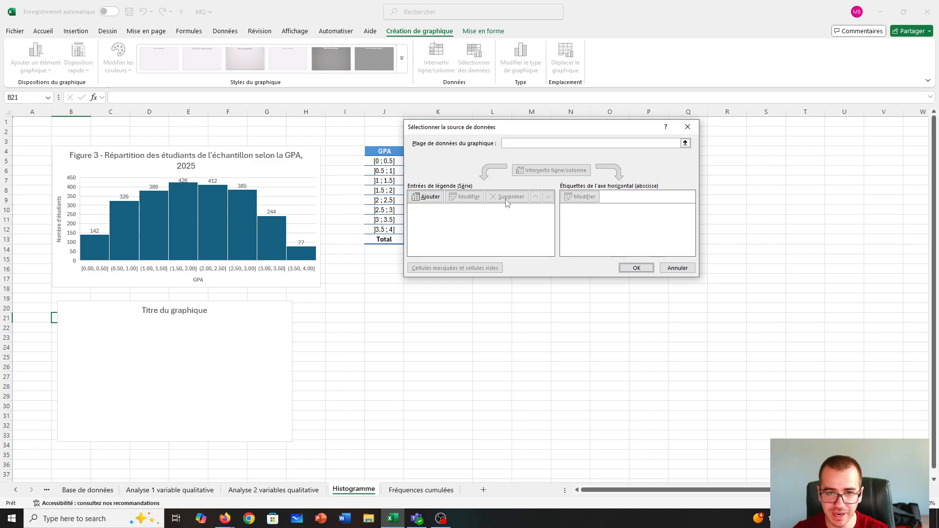
click(425, 201)
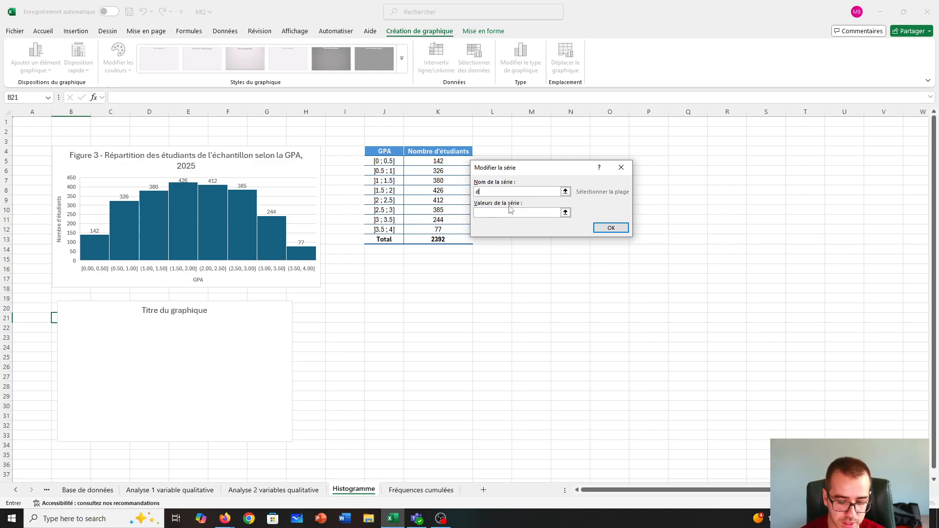
text(istribution des étudiants)
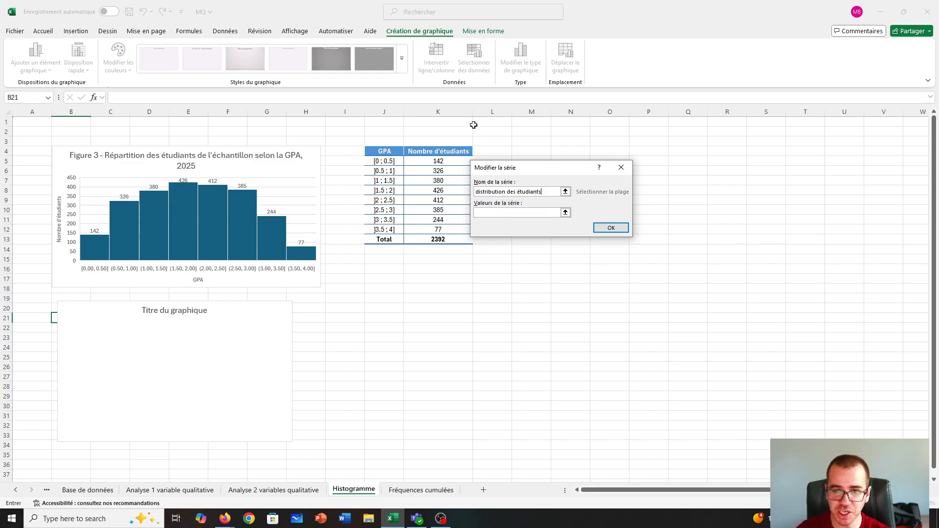
Set the new series' values to the GPA data in O3:O2394 of Base de données and apply the data source
click(566, 214)
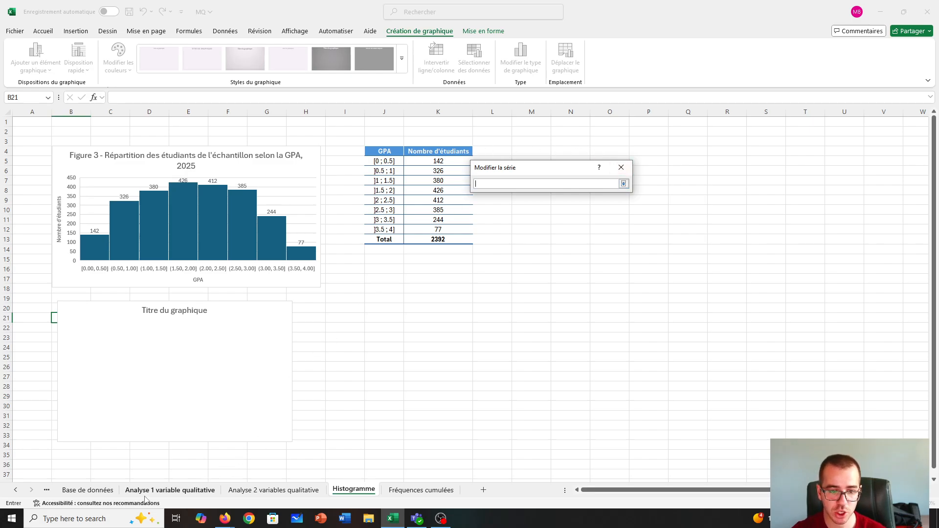
click(93, 492)
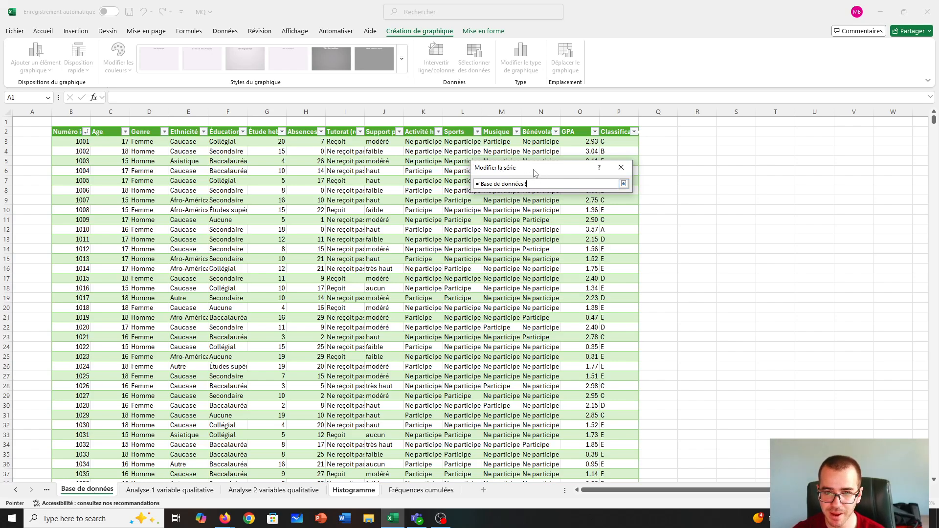
drag(533, 170, 353, 150)
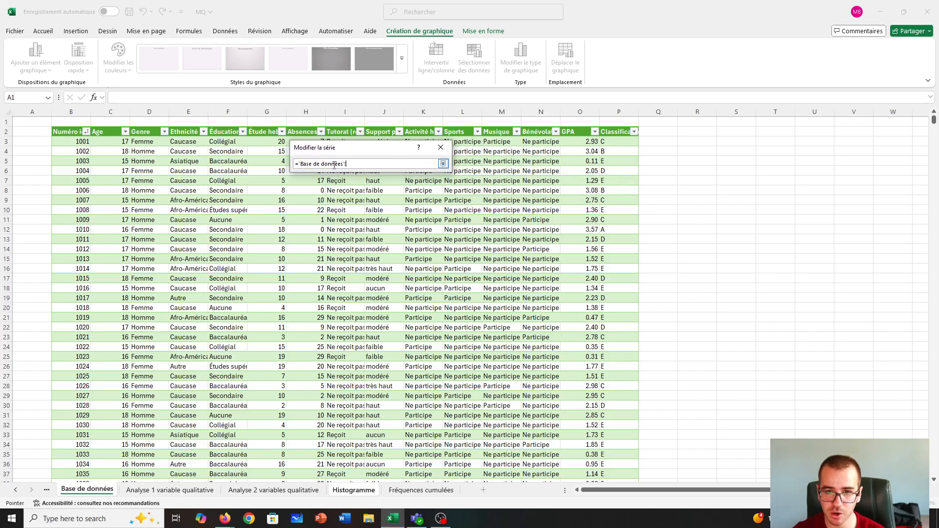
click(582, 125)
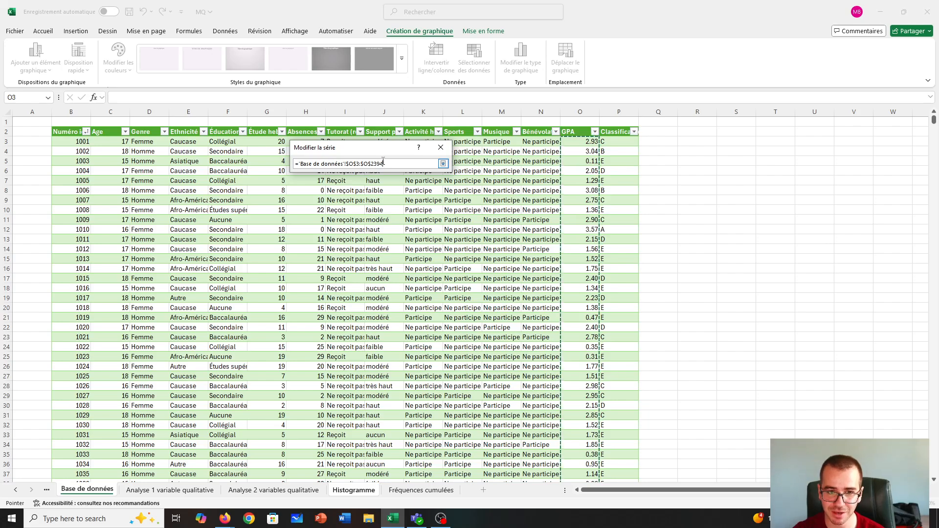
click(444, 165)
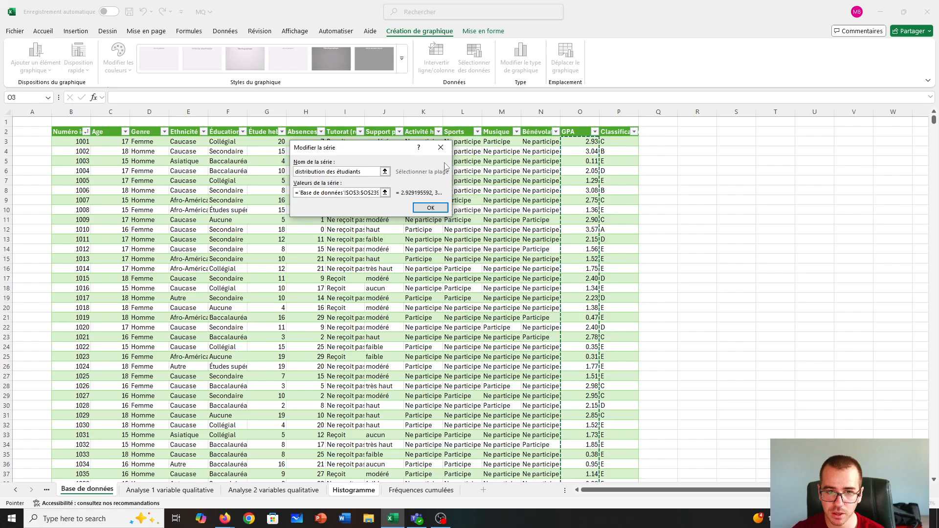
click(433, 208)
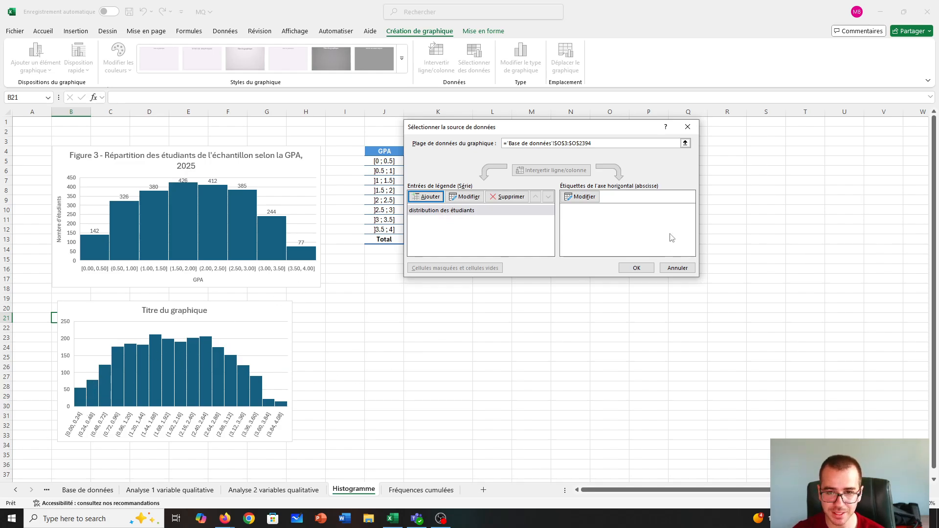
click(636, 267)
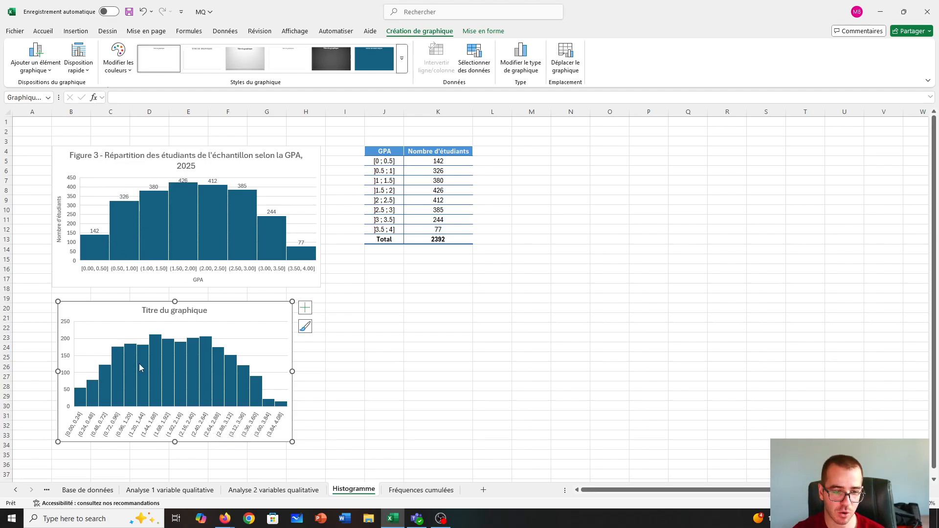
Display the class options for the new histogram's horizontal axis, enlarging the axis formatting area
click(79, 423)
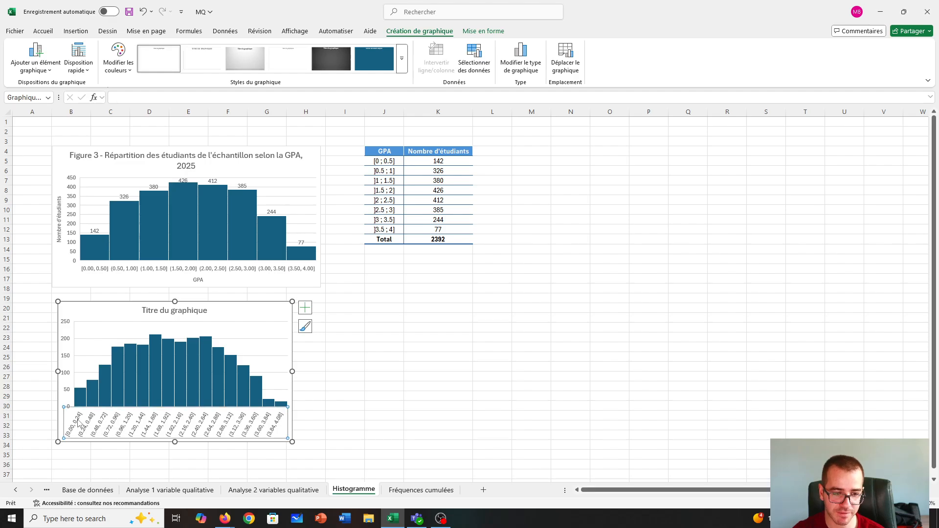
double_click(250, 424)
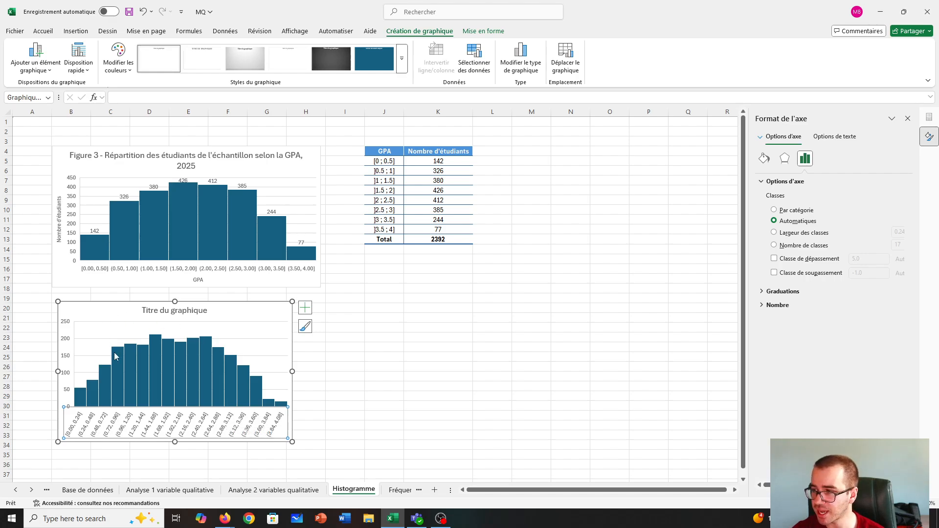
click(228, 350)
click(254, 424)
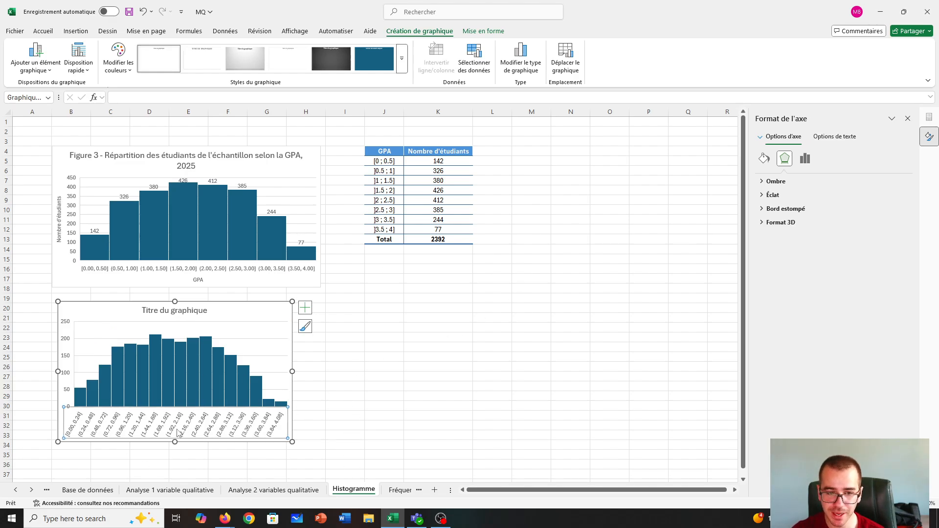
drag(752, 127, 663, 129)
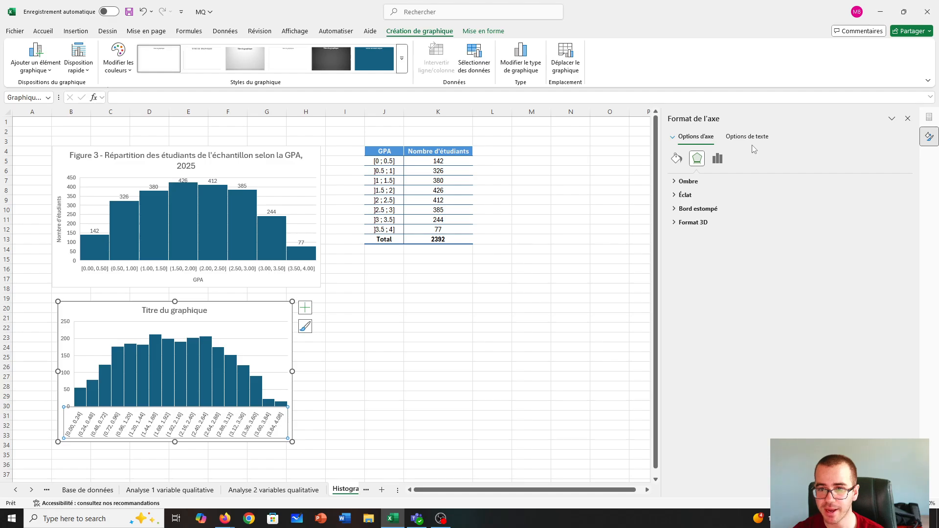
click(678, 158)
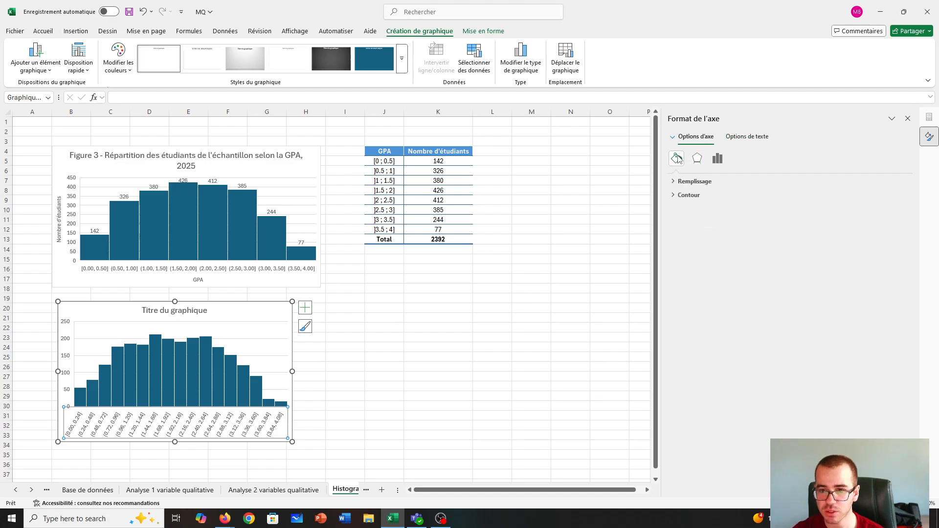
click(694, 161)
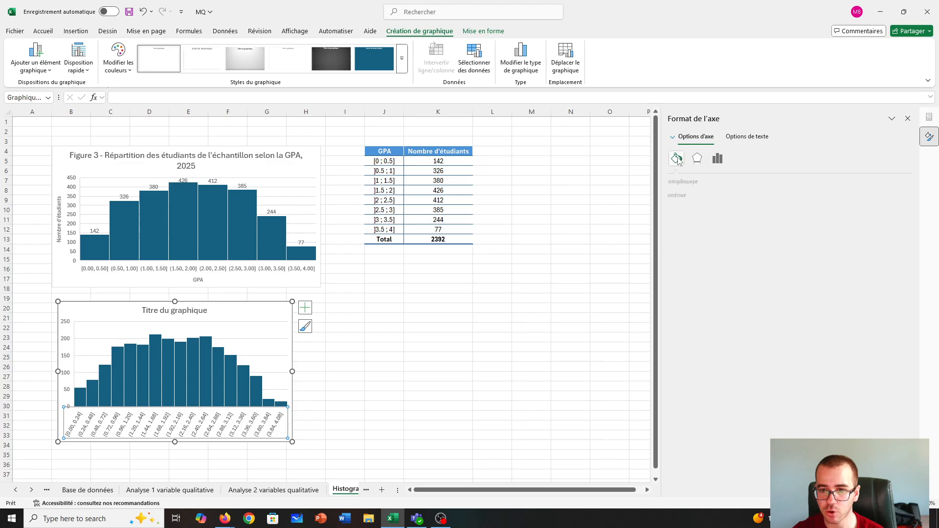
click(678, 160)
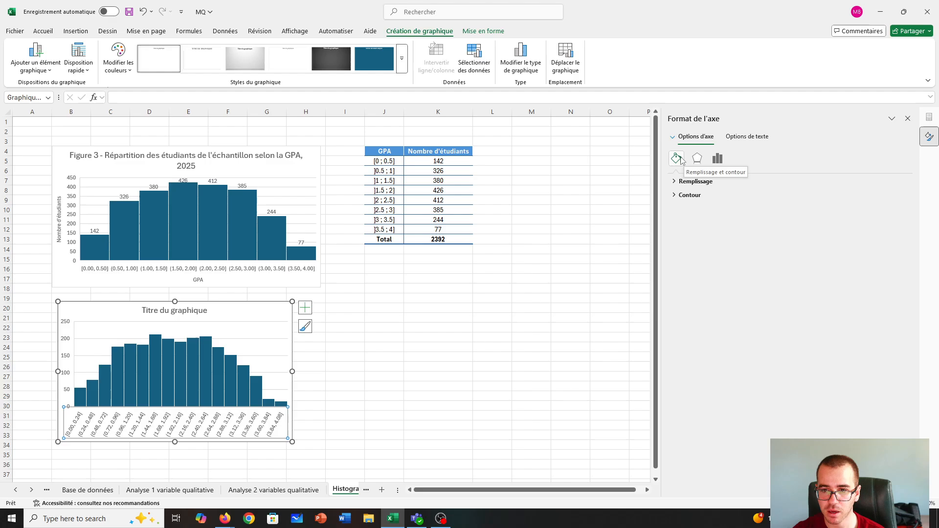
click(718, 159)
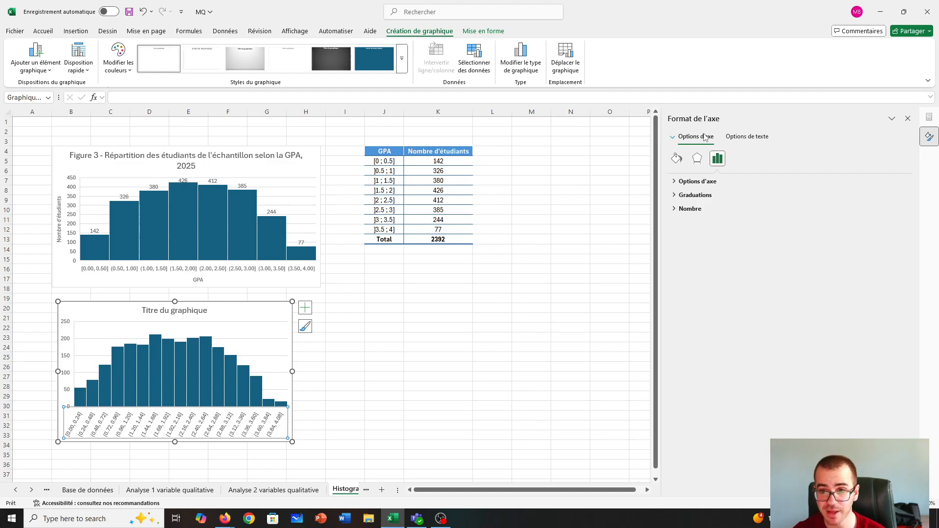
click(674, 182)
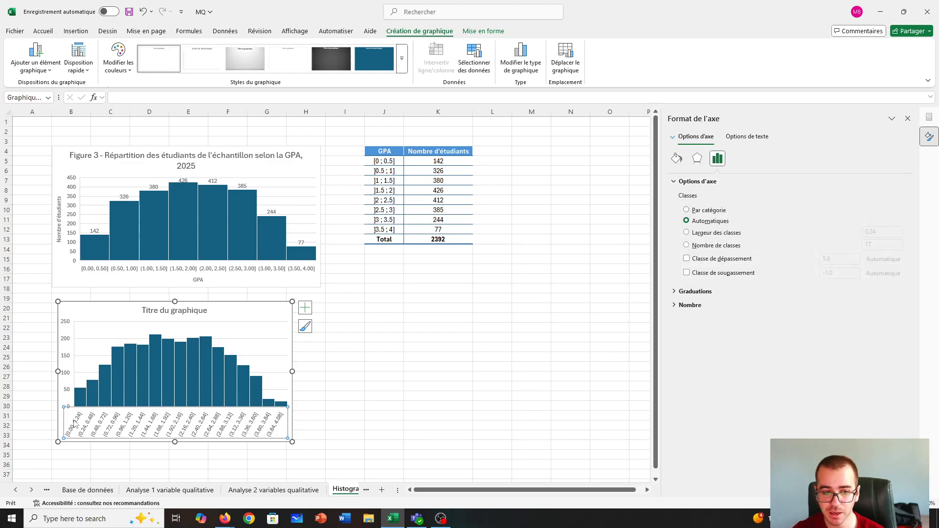
Set the new histogram's class width to 0.5 and widen the chart to roughly match the right edge of the Figure 3 chart
click(687, 233)
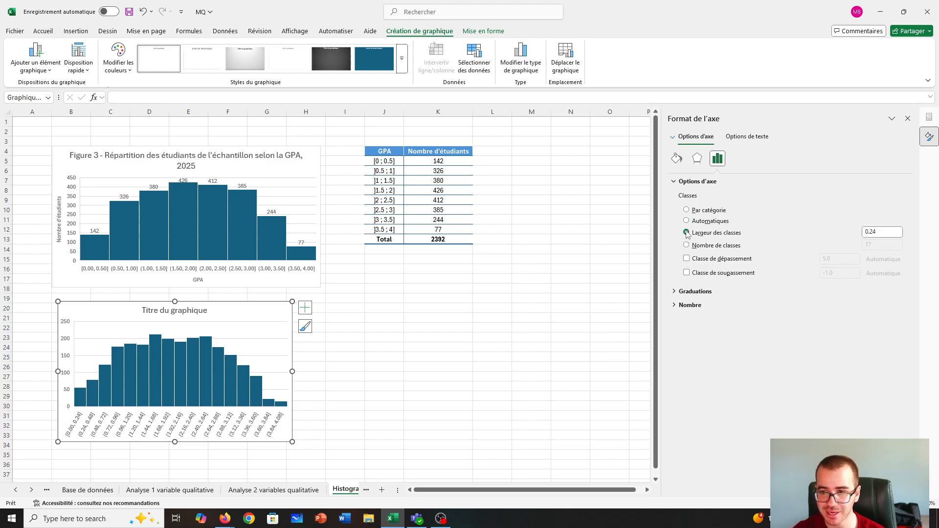
click(80, 433)
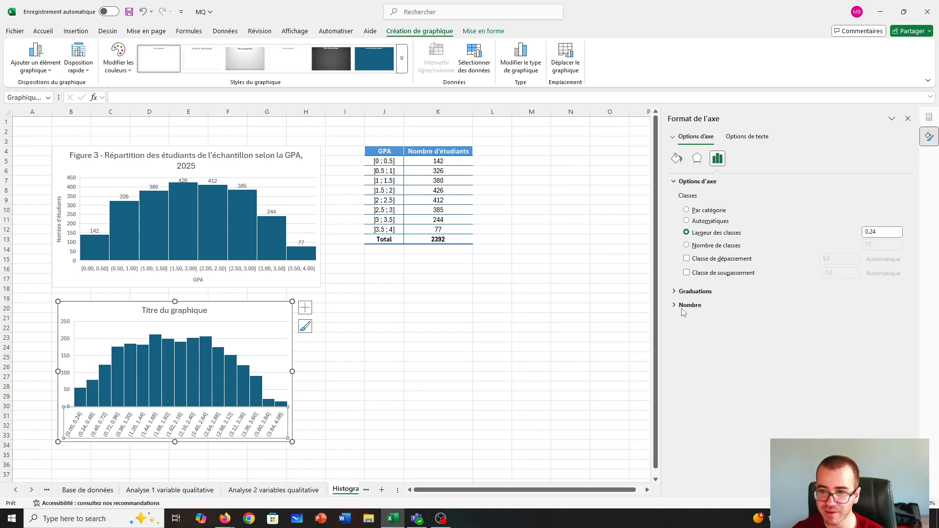
double_click(884, 230)
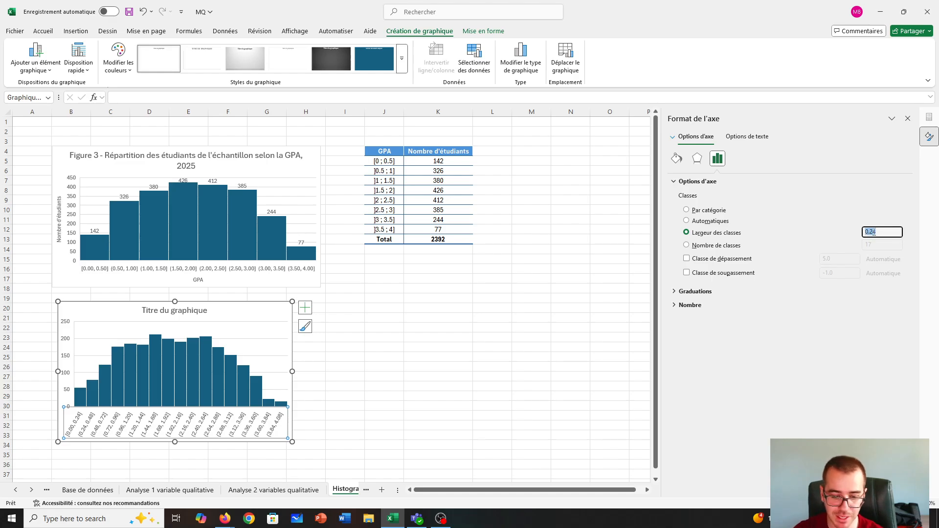
text(0)
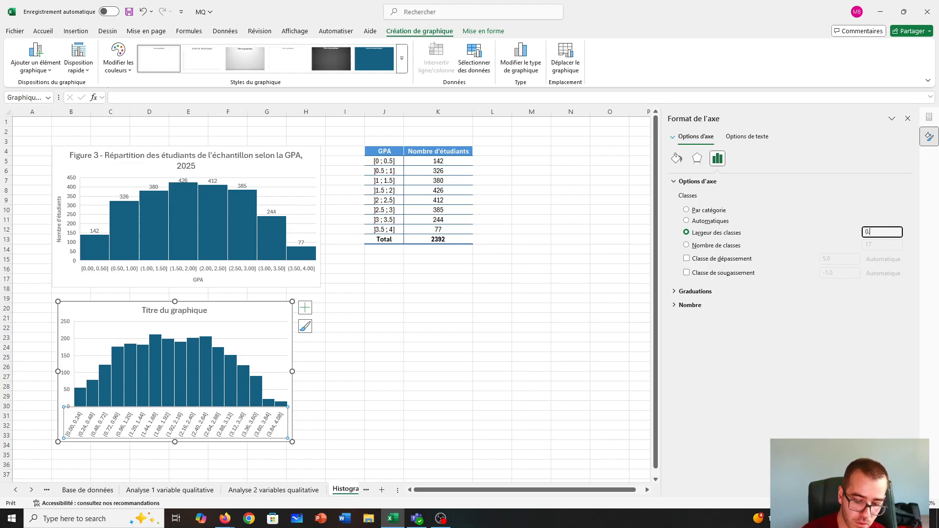
text(.5)
key(Return)
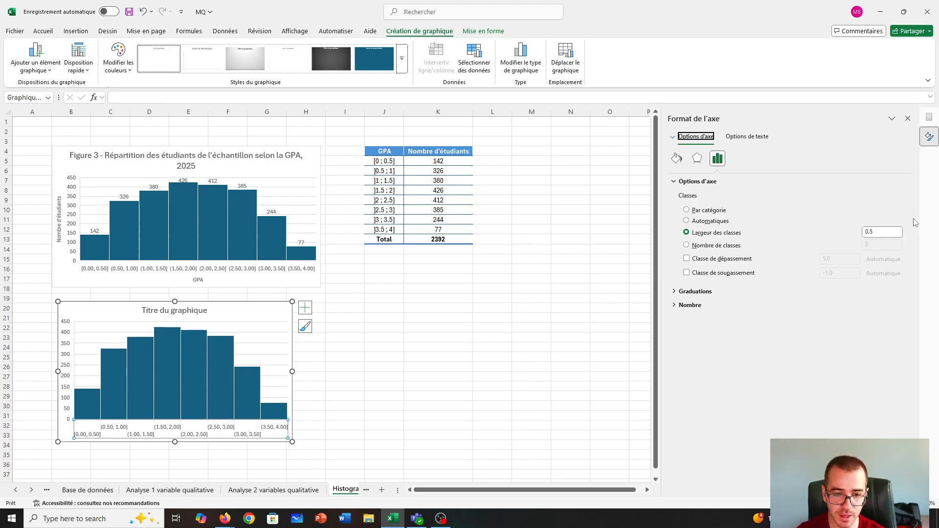
drag(292, 371, 326, 373)
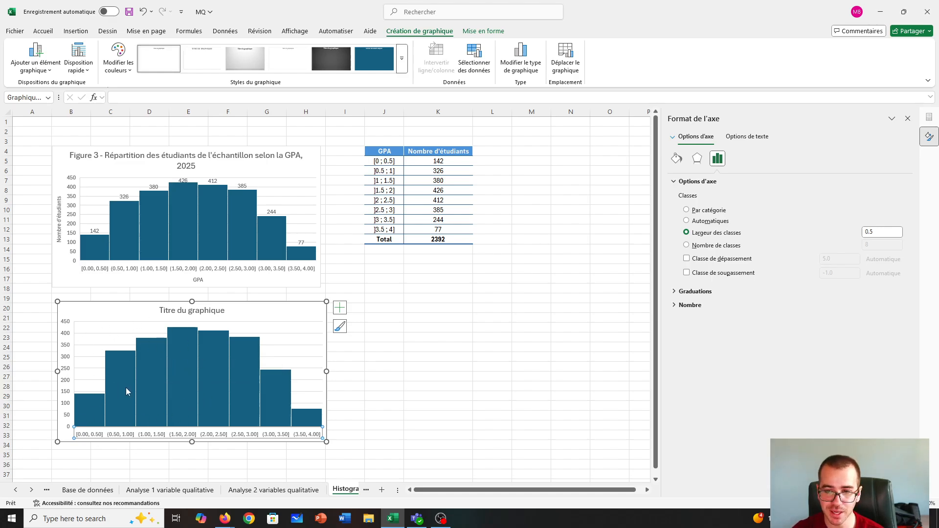
Try an underflow class of 1.5 on the new histogram's horizontal axis, and turn the underflow class off again
click(687, 272)
click(842, 274)
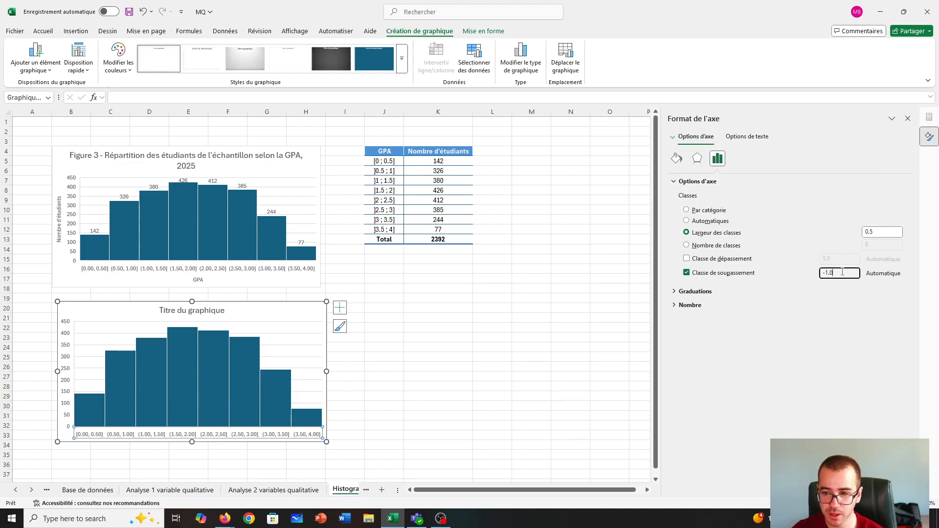
text(1.)
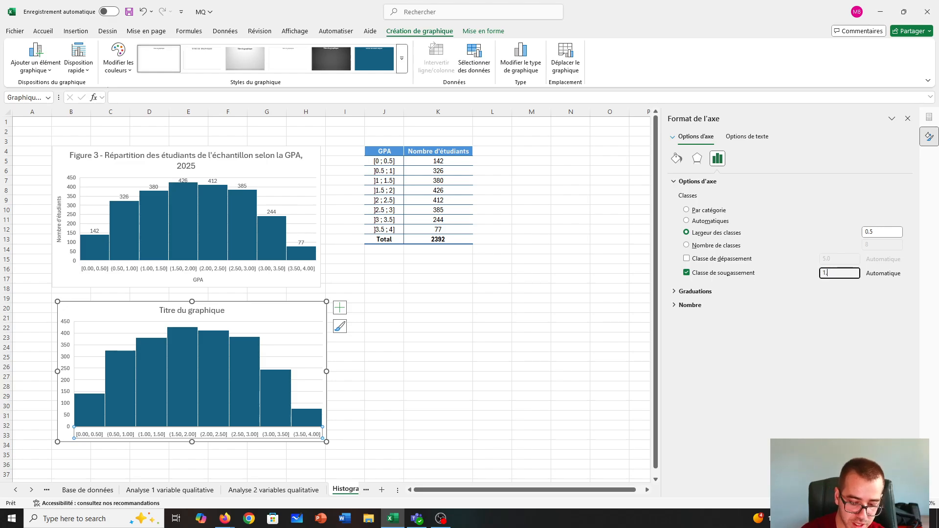
text(5)
key(Return)
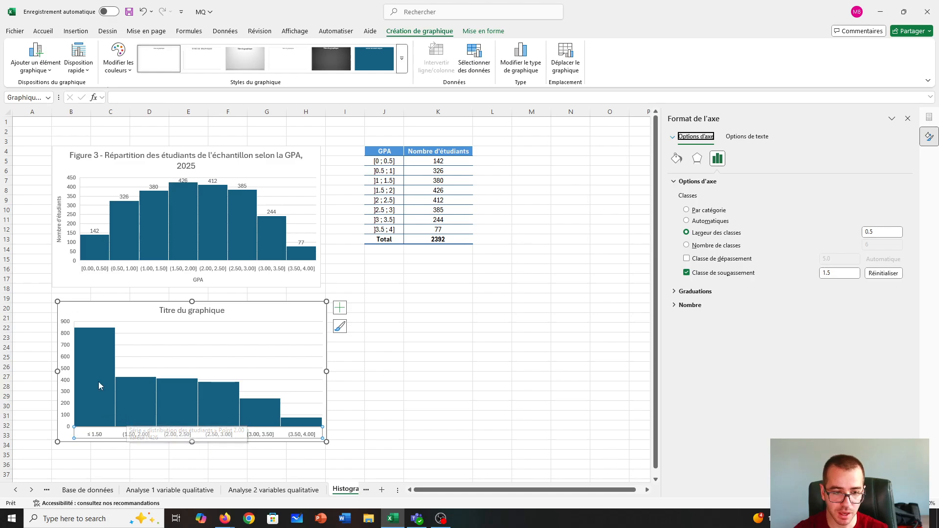
click(97, 341)
click(98, 341)
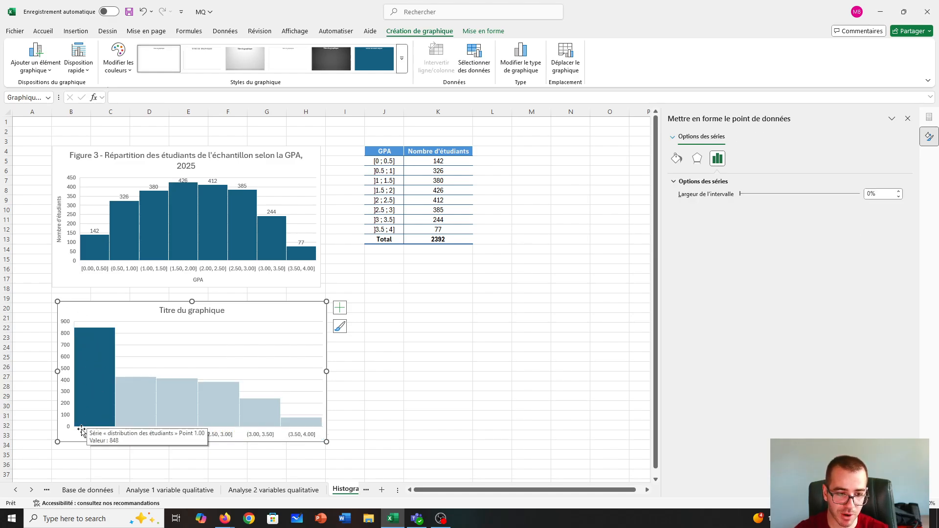
click(138, 434)
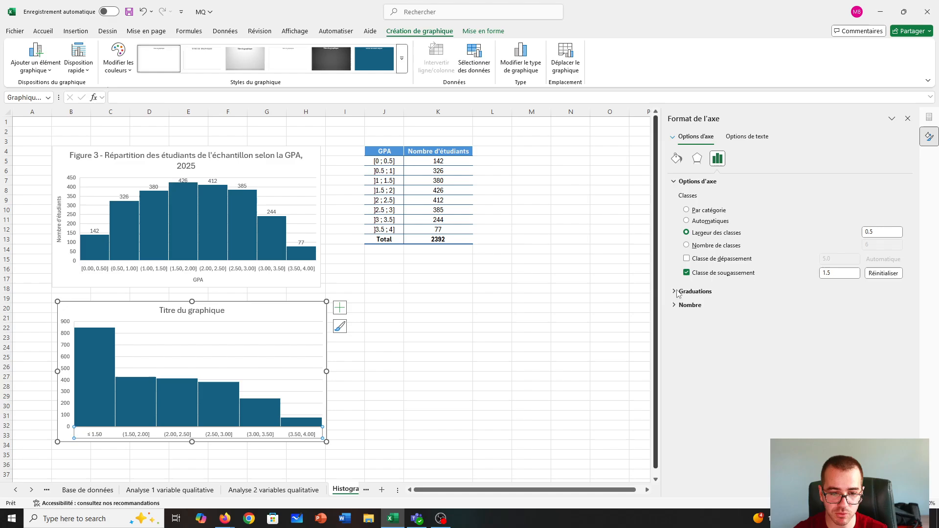
click(688, 274)
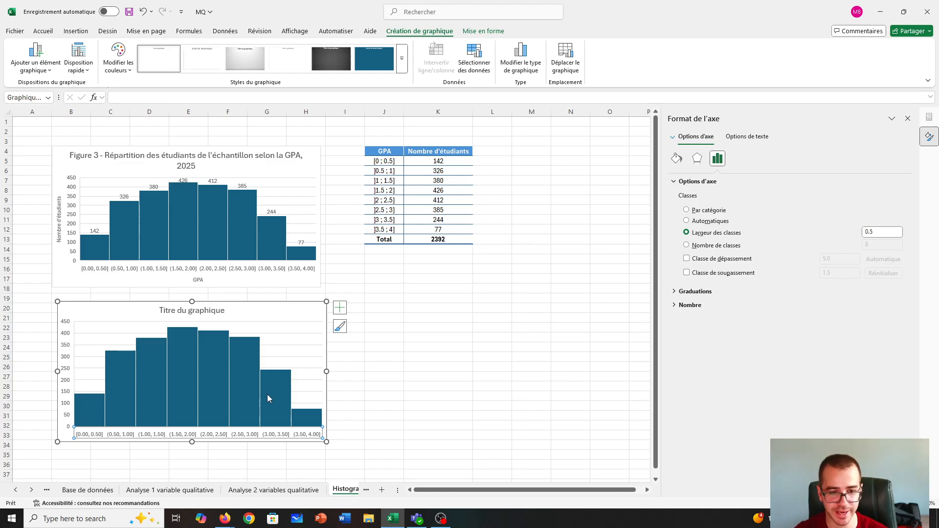
Replace the new histogram's title with "Figure 3 - Distribution des étudiants de l'échantillon selon la GPA, 2025"
click(215, 314)
double_click(215, 312)
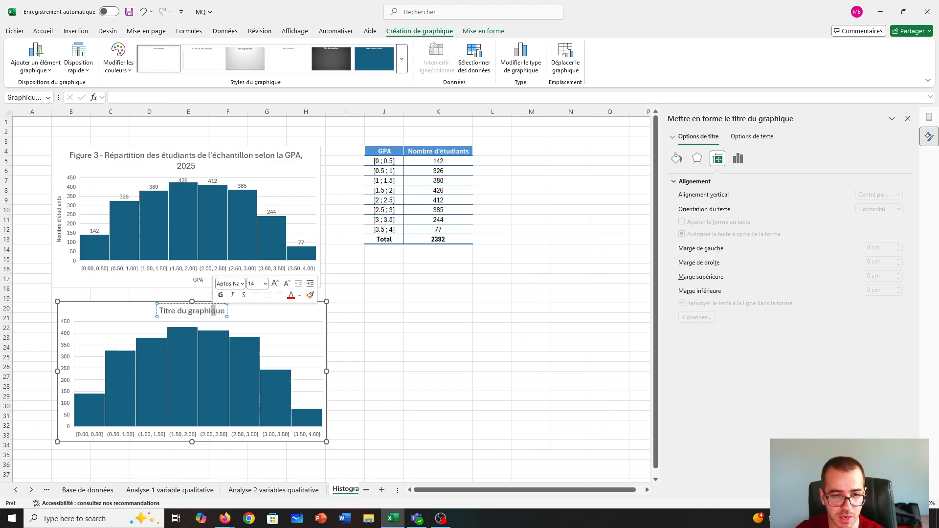
key(BackSpace)
key(BackSpace)
key(BackSpace)
key(BackSpace)
key(BackSpace)
key(BackSpace)
key(BackSpace)
key(BackSpace)
key(BackSpace)
key(BackSpace)
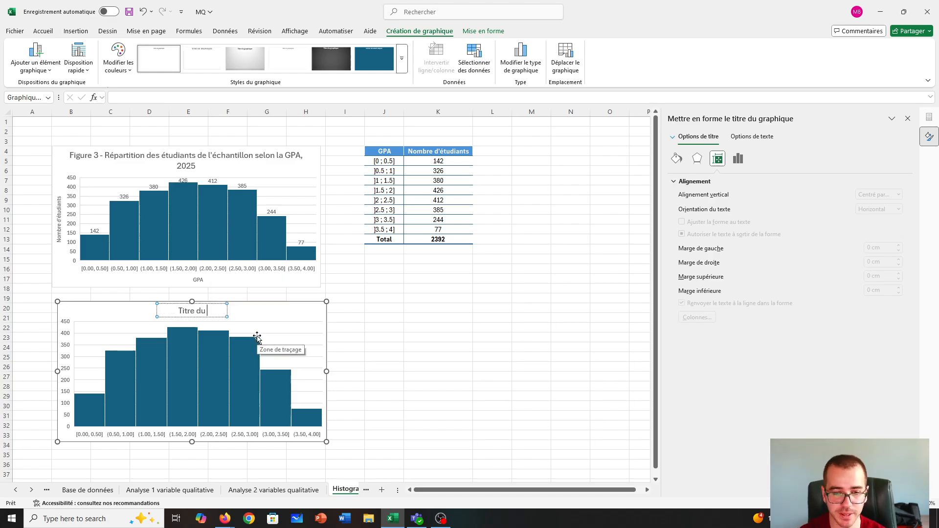
text(Fig)
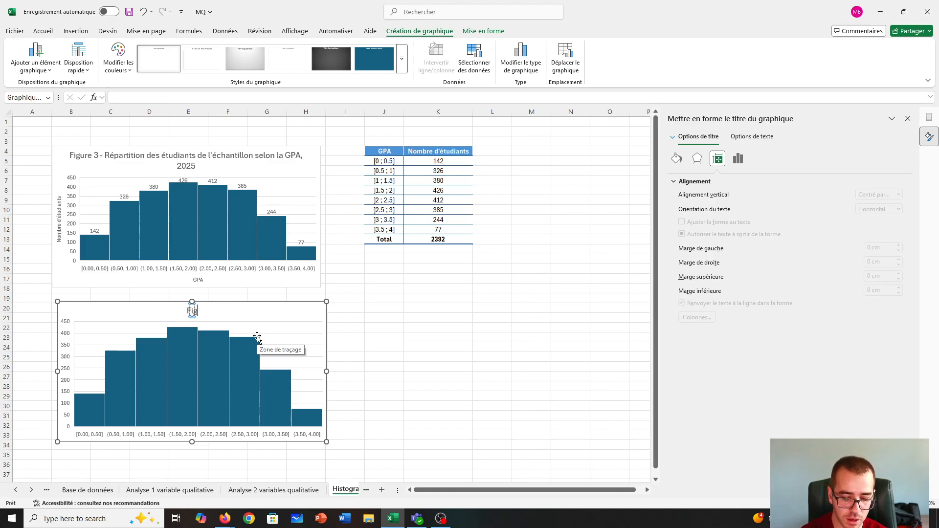
text(ure 3-)
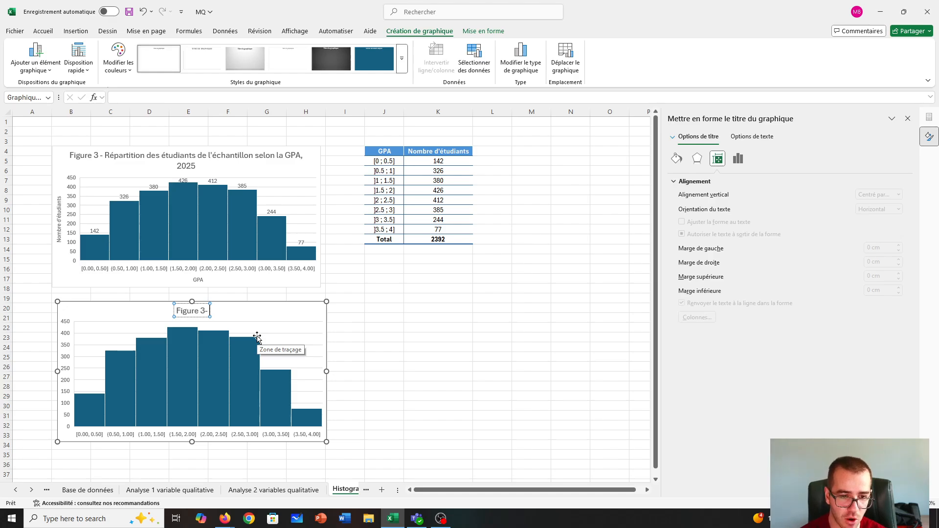
key(BackSpace)
text(-)
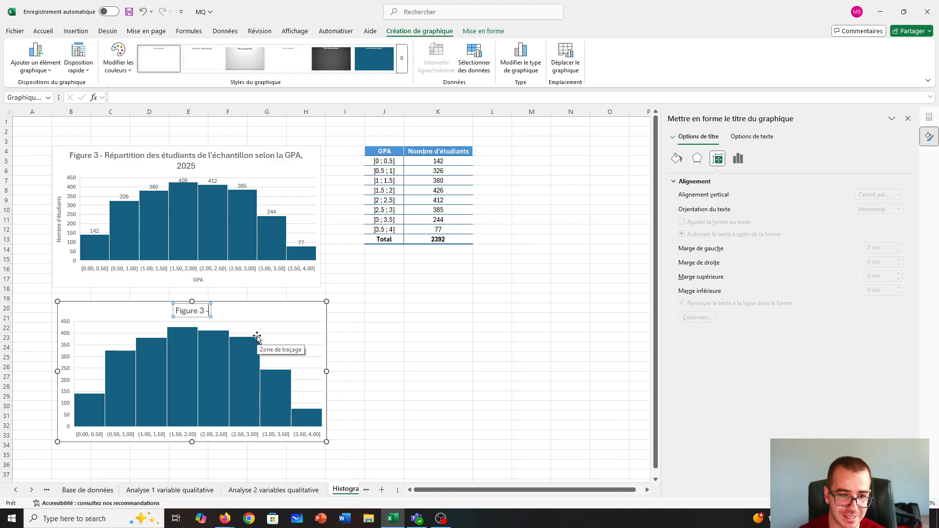
text( D)
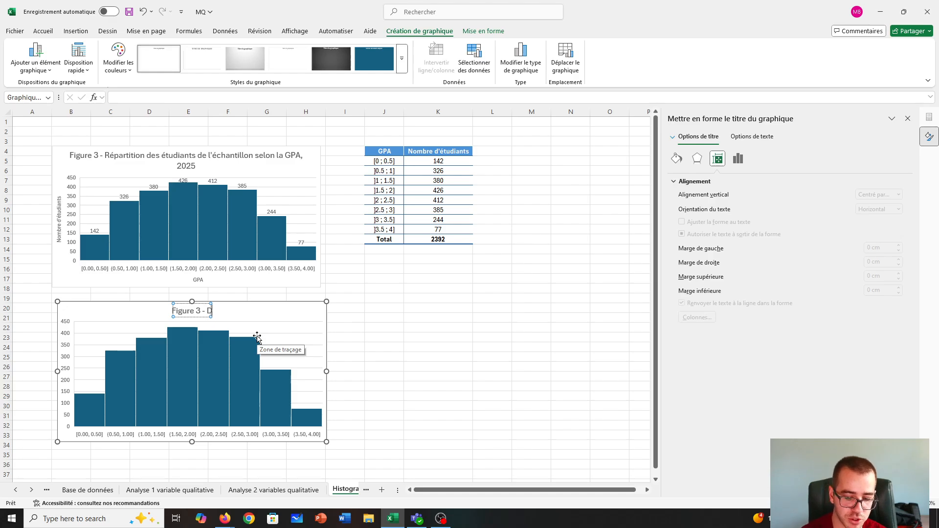
text(istrib)
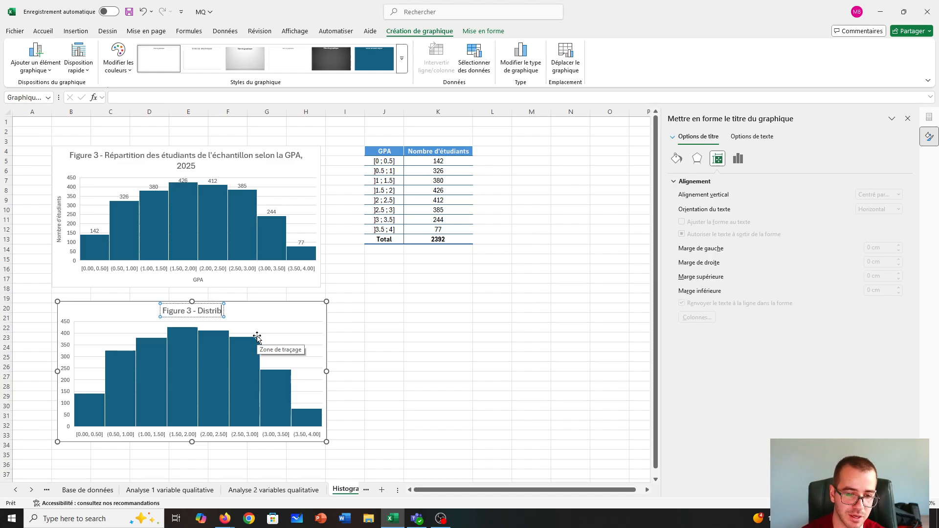
text(ution)
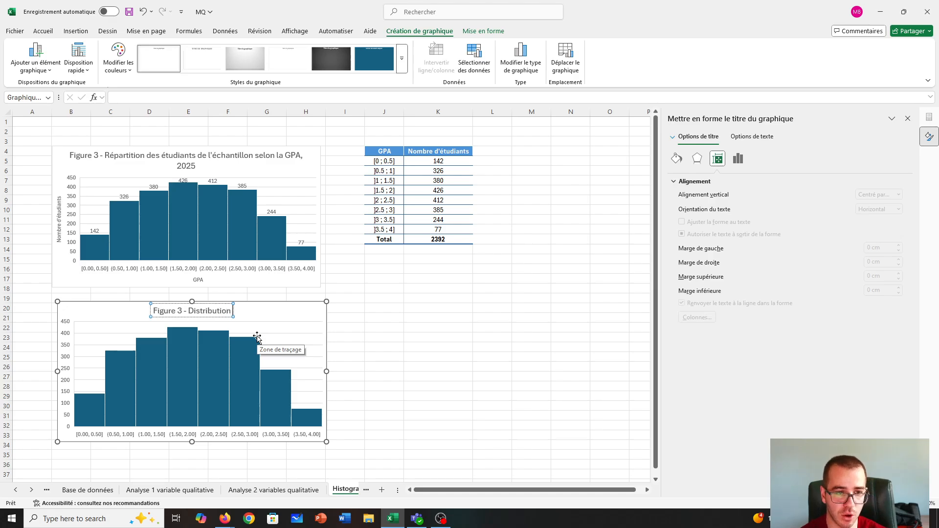
text( des étudiat)
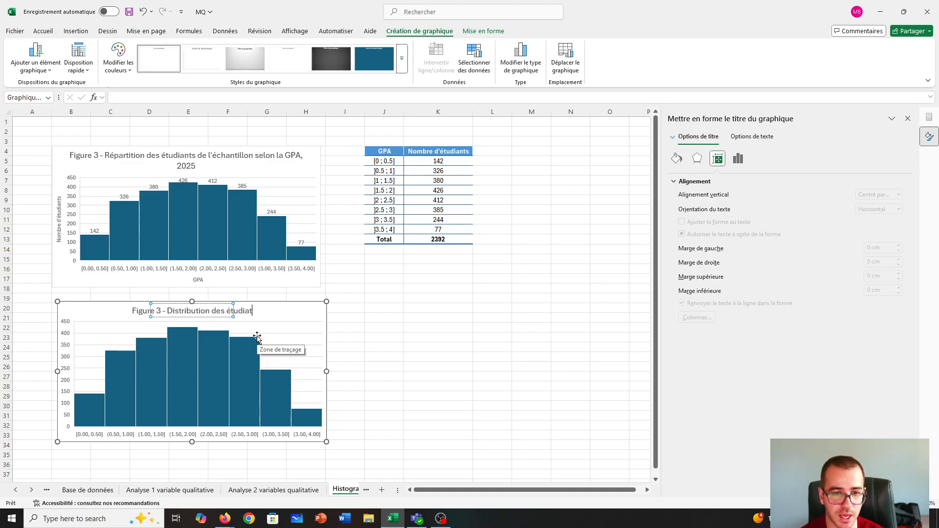
key(BackSpace)
text(nts)
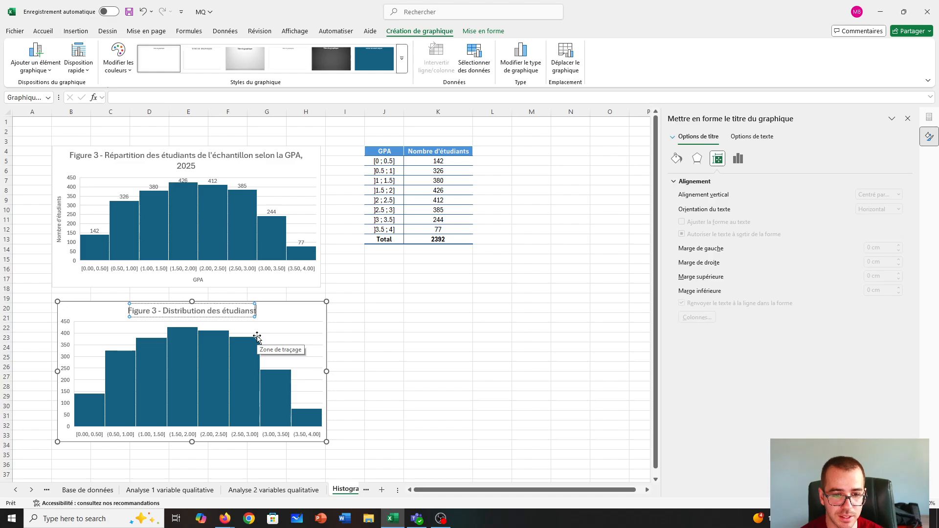
text( de l'é)
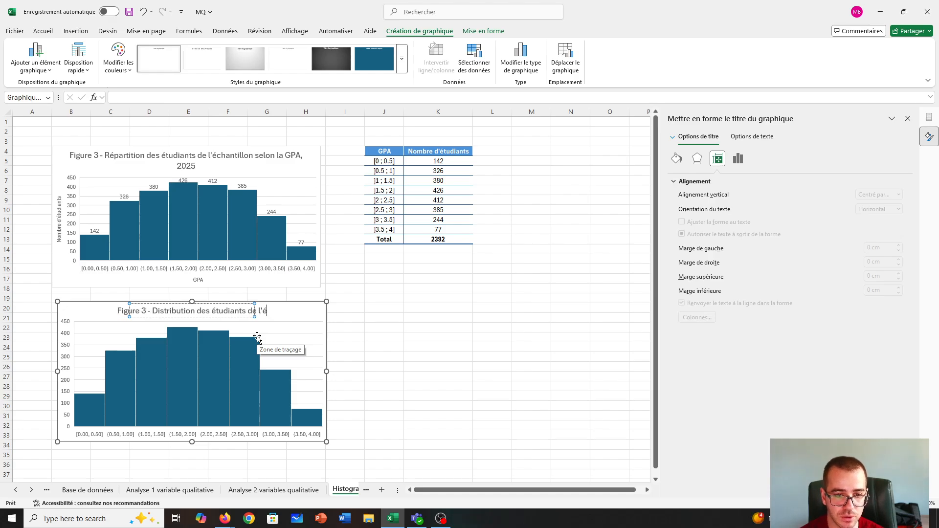
text(chantillon )
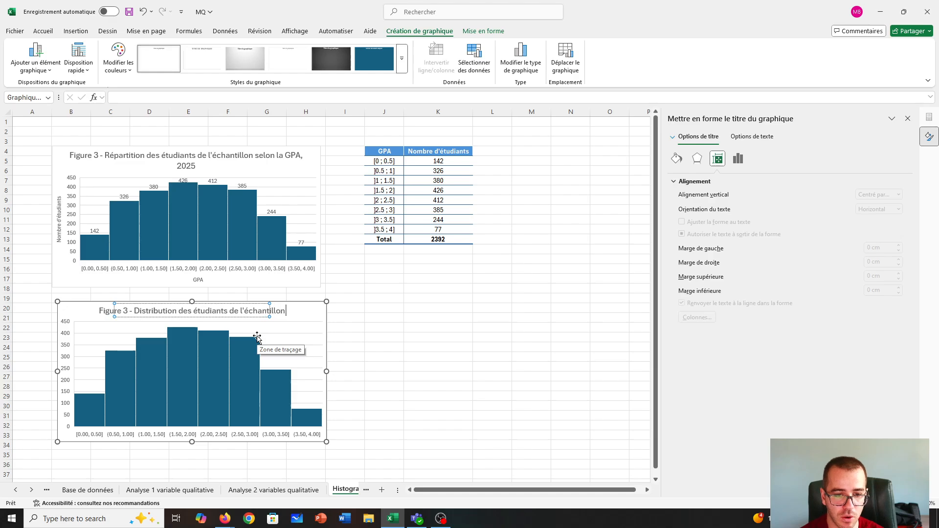
text(selon la)
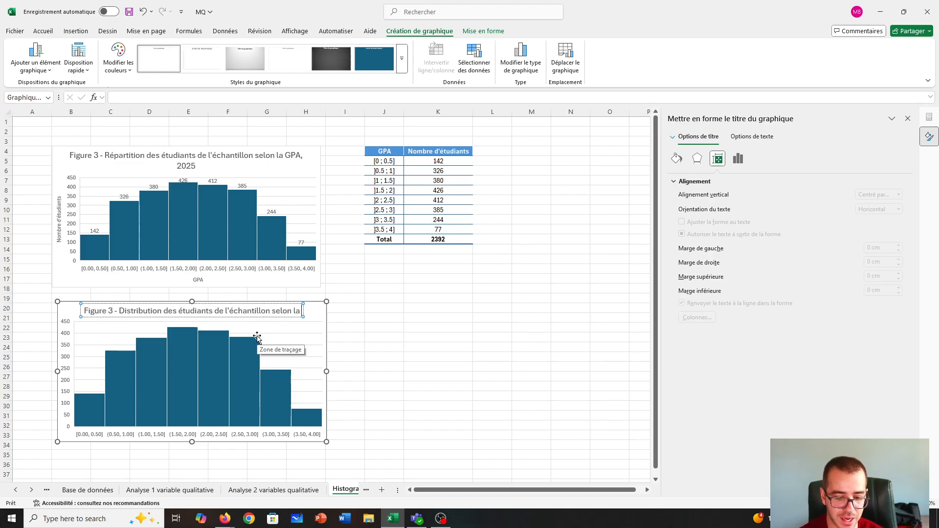
text( GPA, 2)
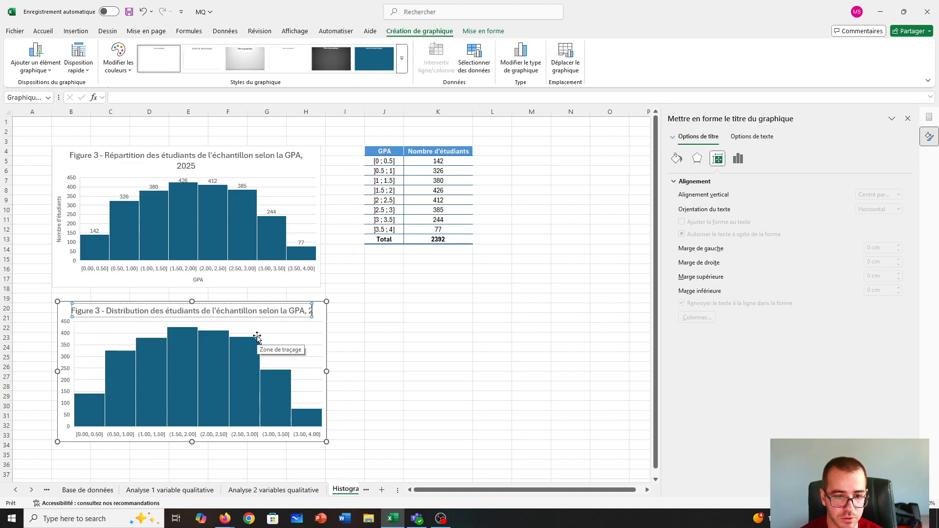
text(025)
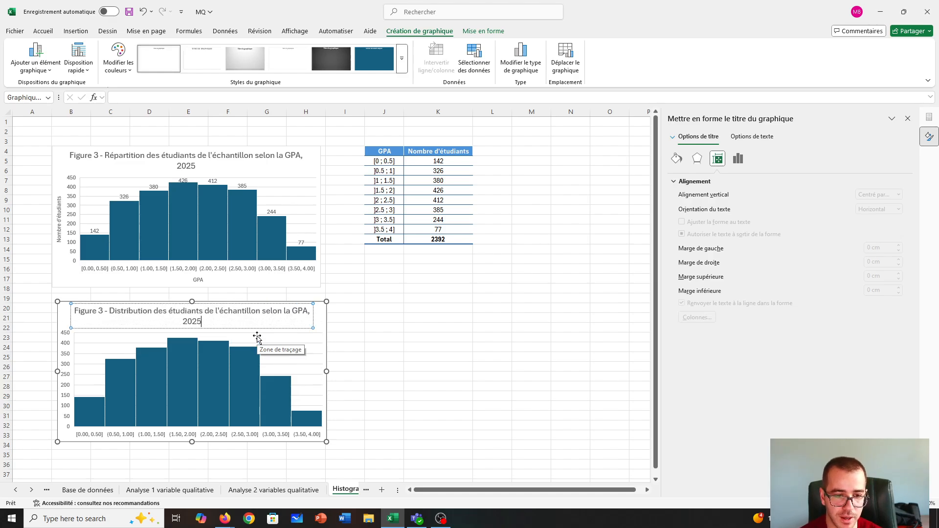
click(394, 349)
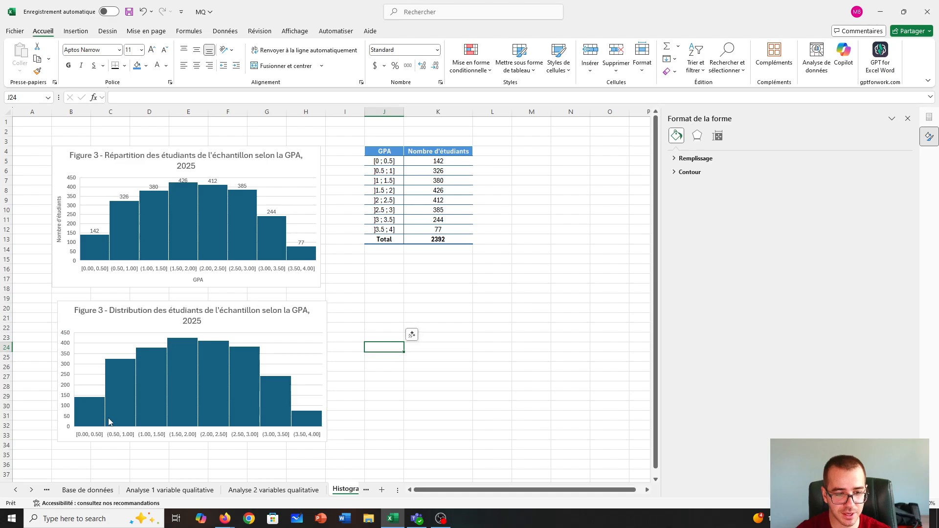
click(119, 427)
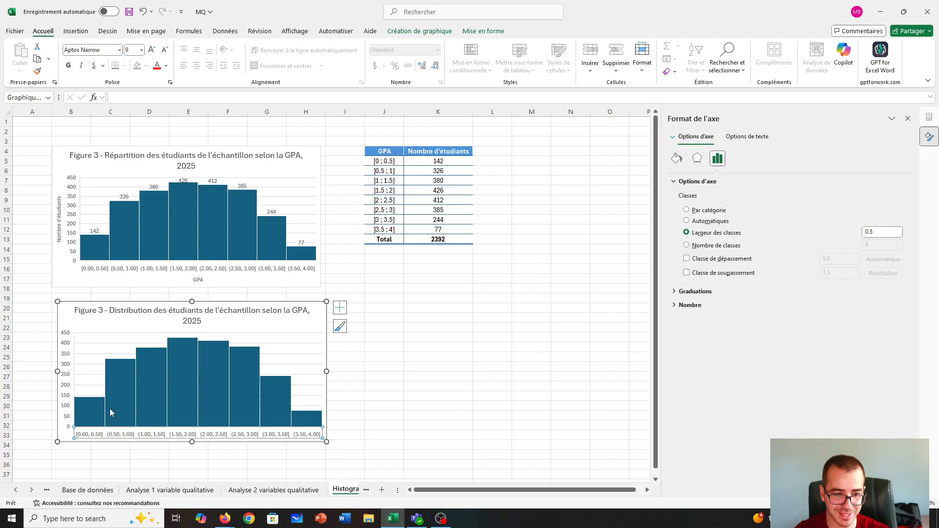
click(88, 416)
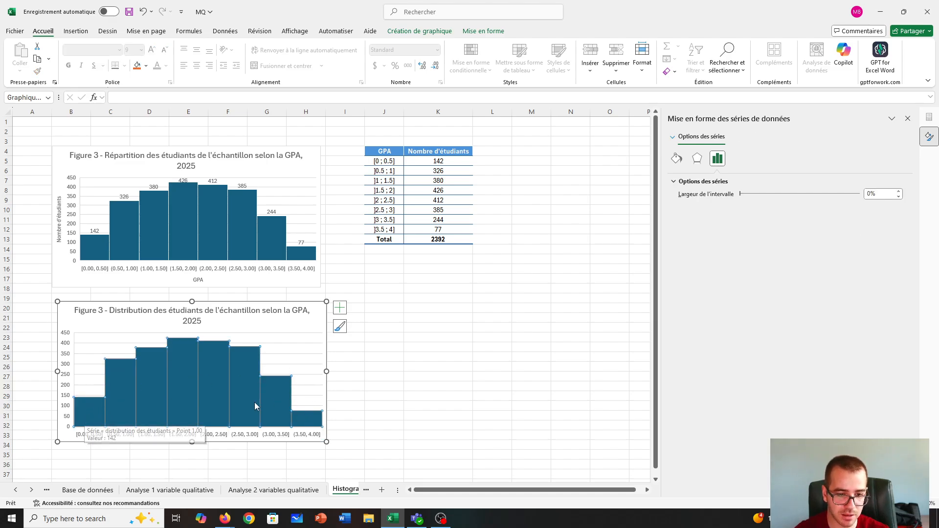
click(217, 375)
click(89, 421)
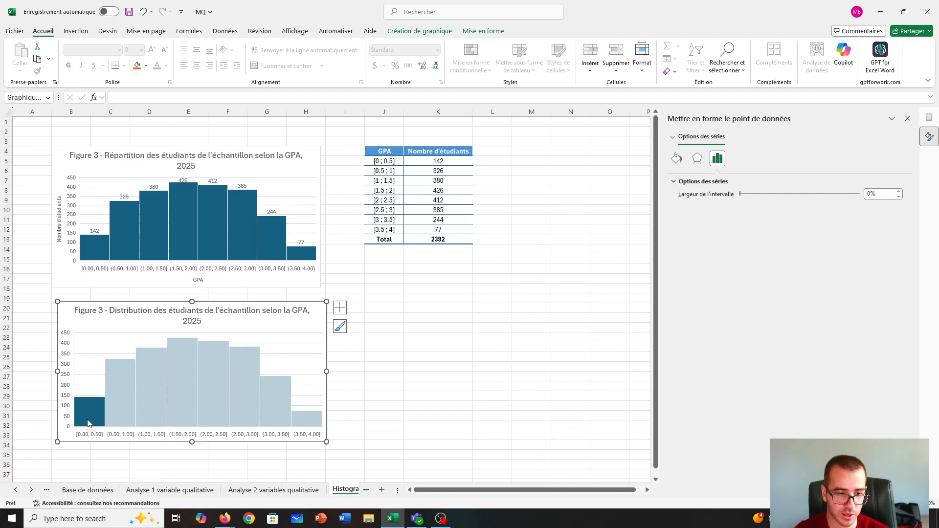
Add data labels and axis titles to the new histogram
click(94, 371)
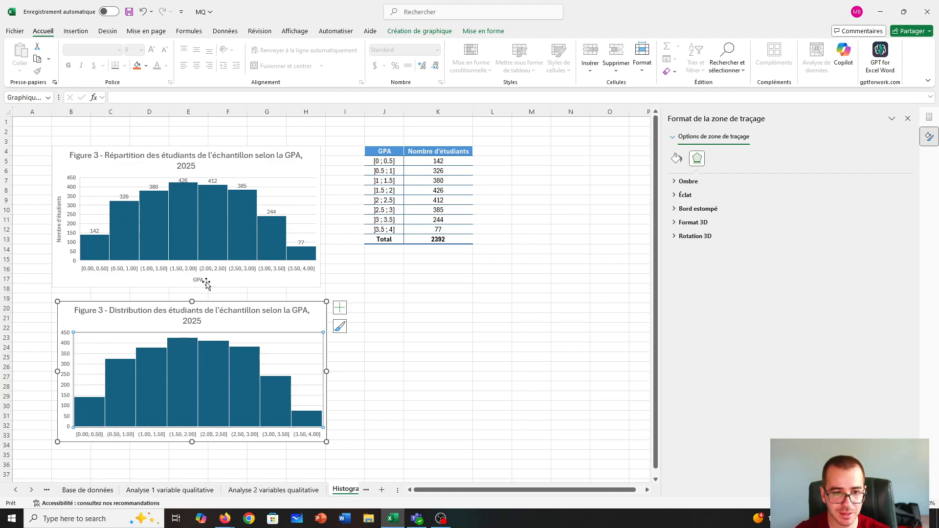
click(340, 308)
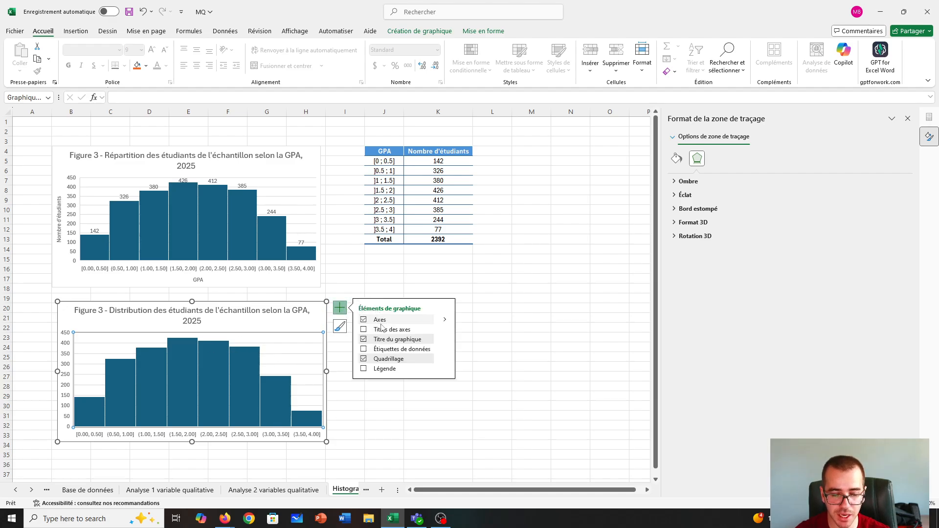
click(364, 350)
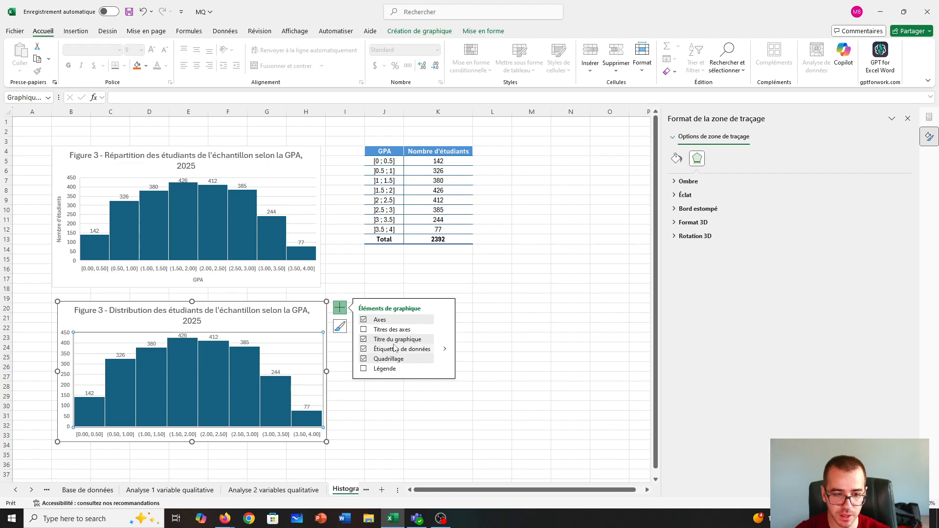
click(364, 330)
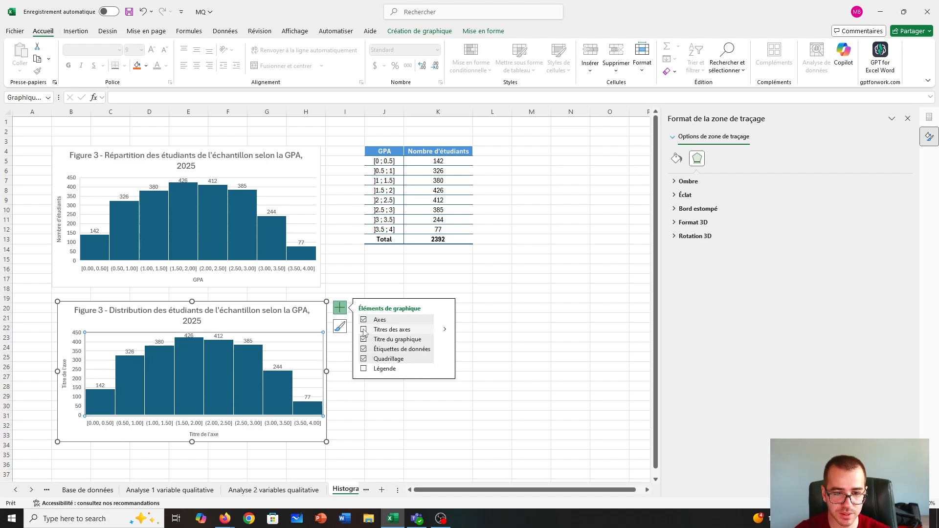
Replace the new histogram's horizontal axis title with "GPA"
click(216, 435)
double_click(215, 435)
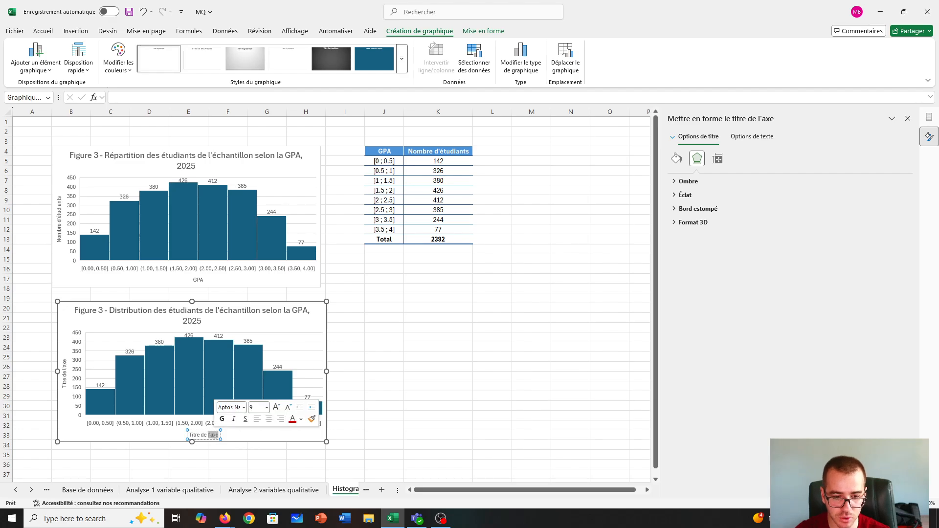
click(216, 436)
click(219, 435)
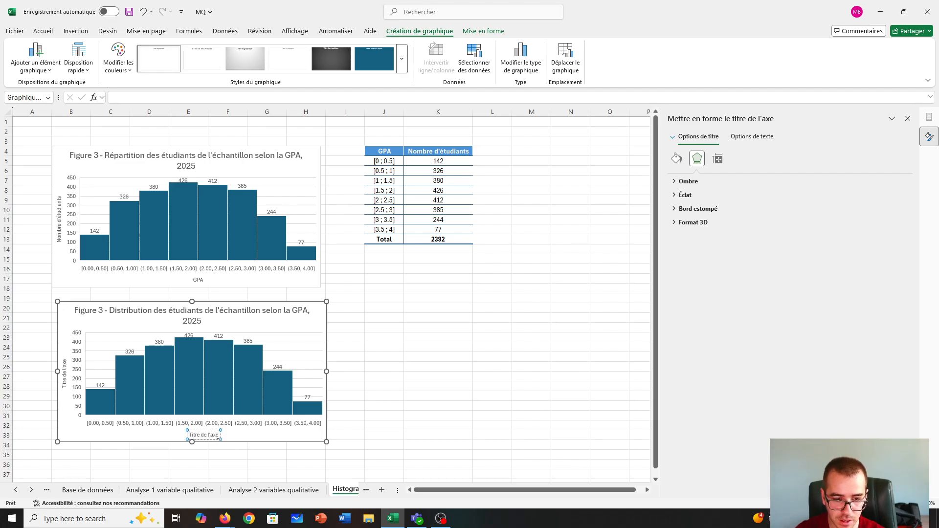
drag(219, 436, 190, 440)
text(GPA)
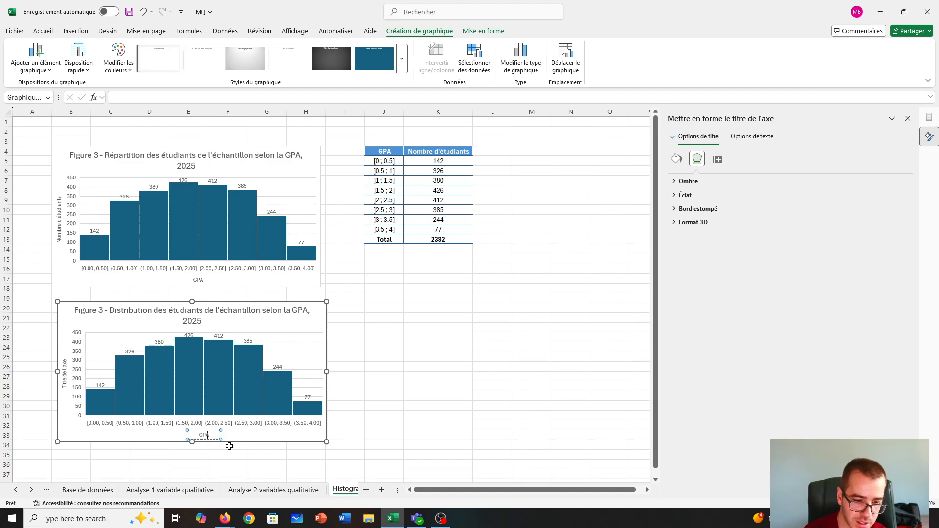
Replace the new histogram's vertical axis title with "Fréquence"
click(65, 364)
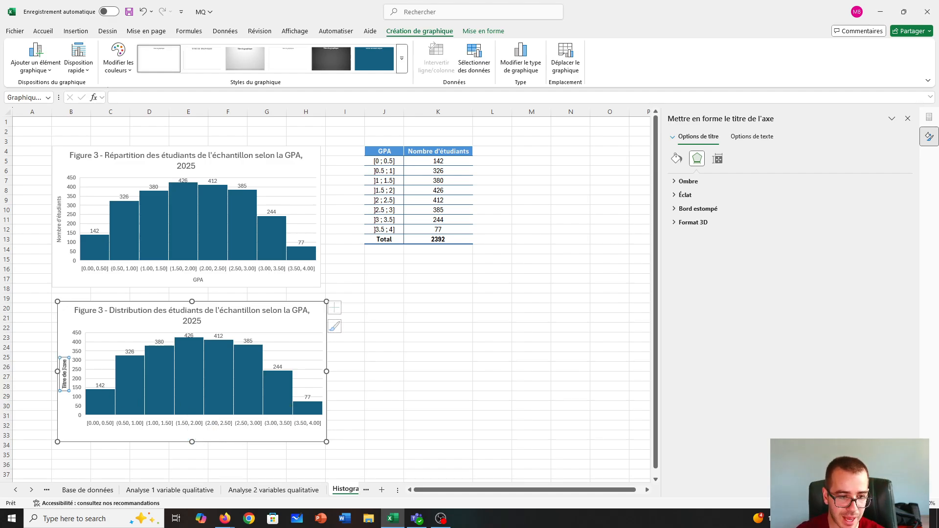
double_click(64, 364)
click(64, 364)
drag(65, 361, 65, 392)
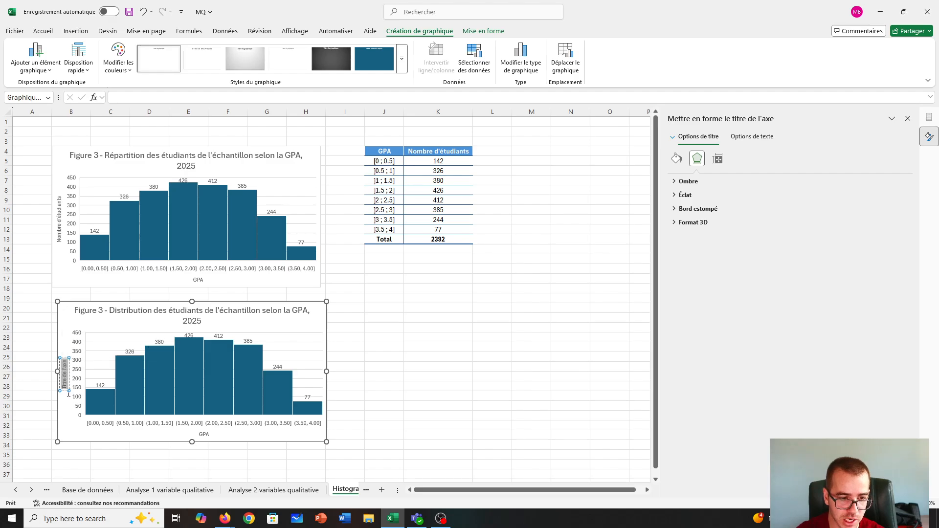
text(Fréquence)
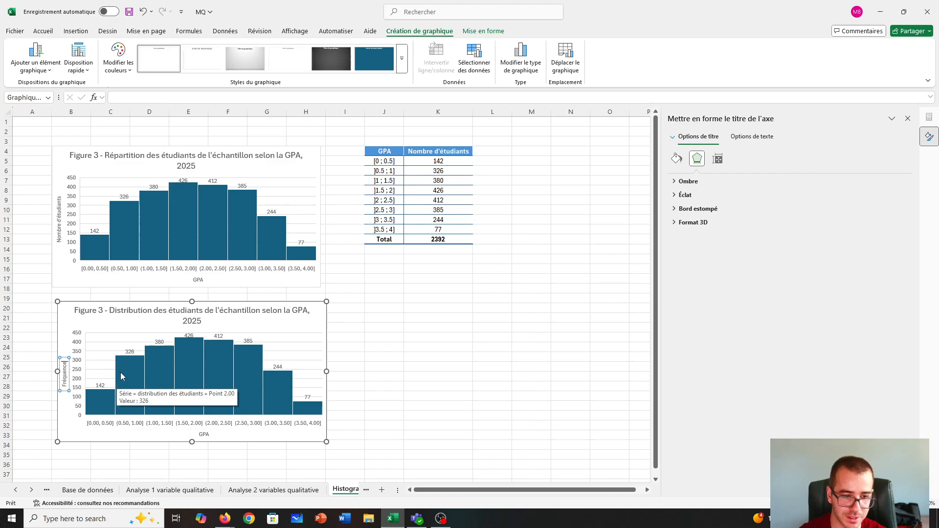
Review the ethnicity frequency table on the Analyse 1 variable qualitative sheet, and return to the Histogramme sheet
click(370, 365)
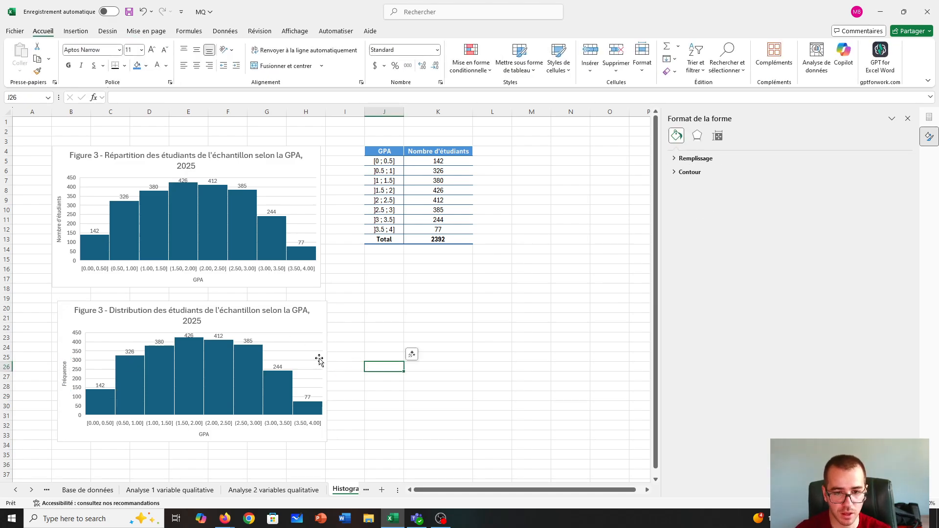
click(314, 324)
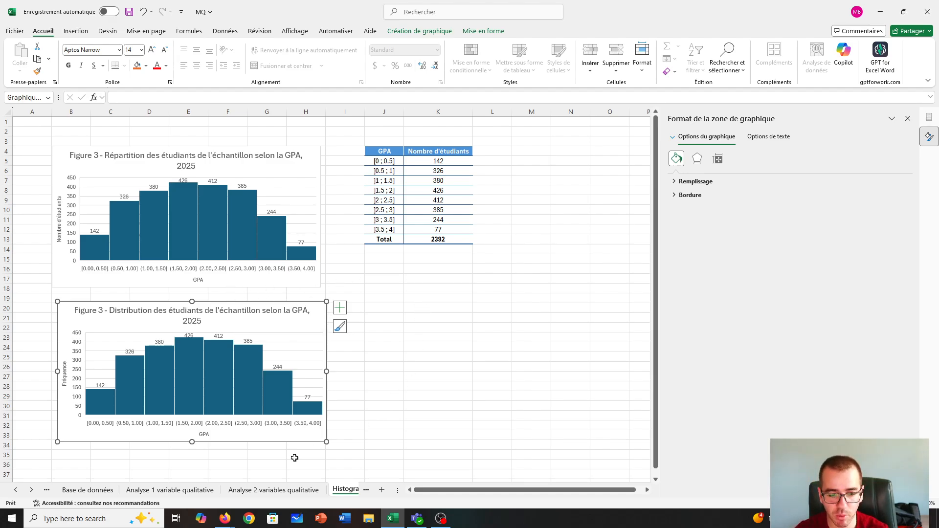
click(170, 490)
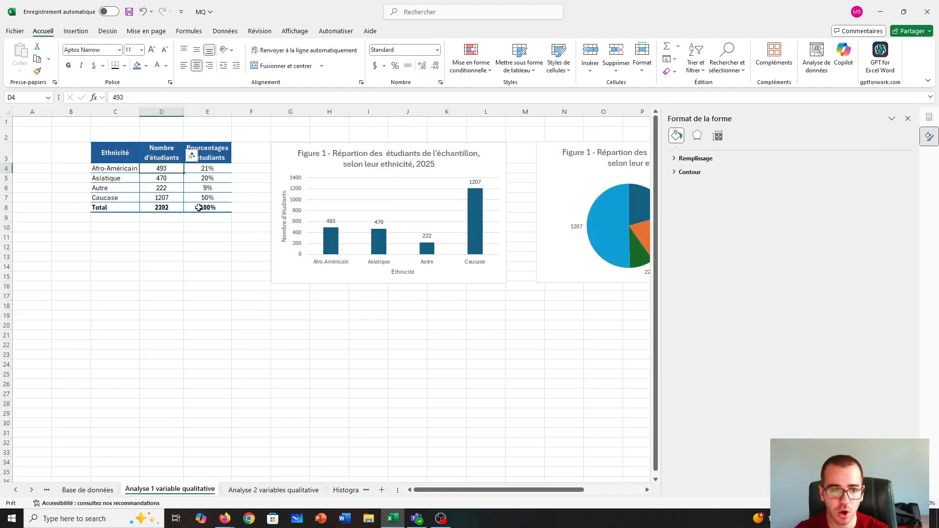
click(156, 179)
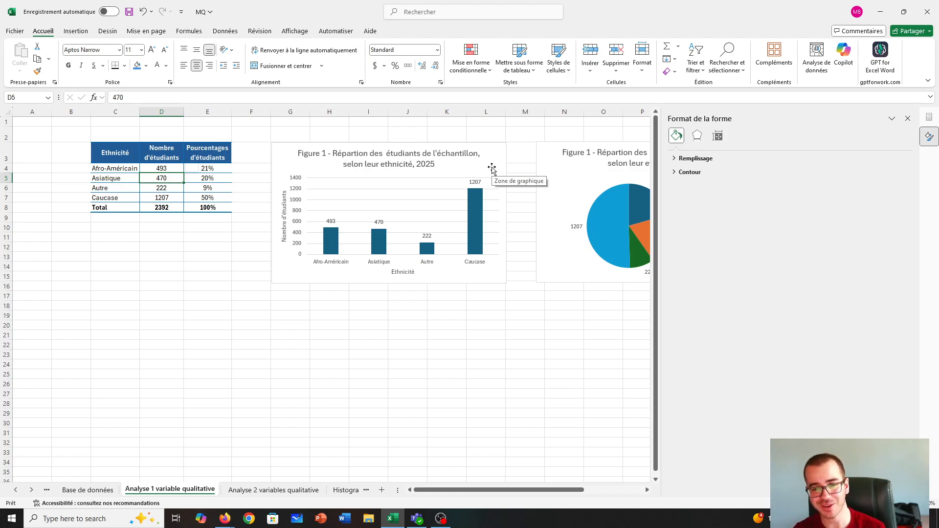
click(346, 490)
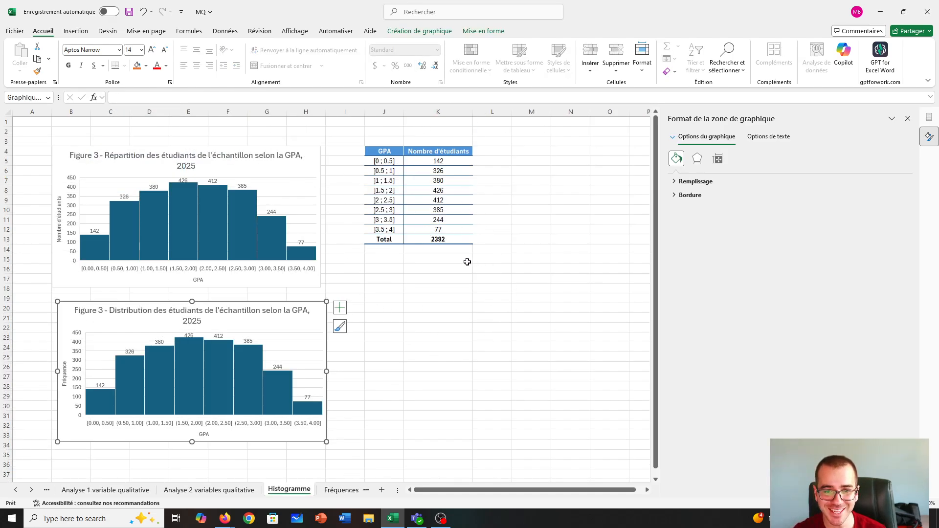
Enter the headers "GPA" in cell J20 and "Fréquence" in cell K20 for a new frequency table
click(392, 306)
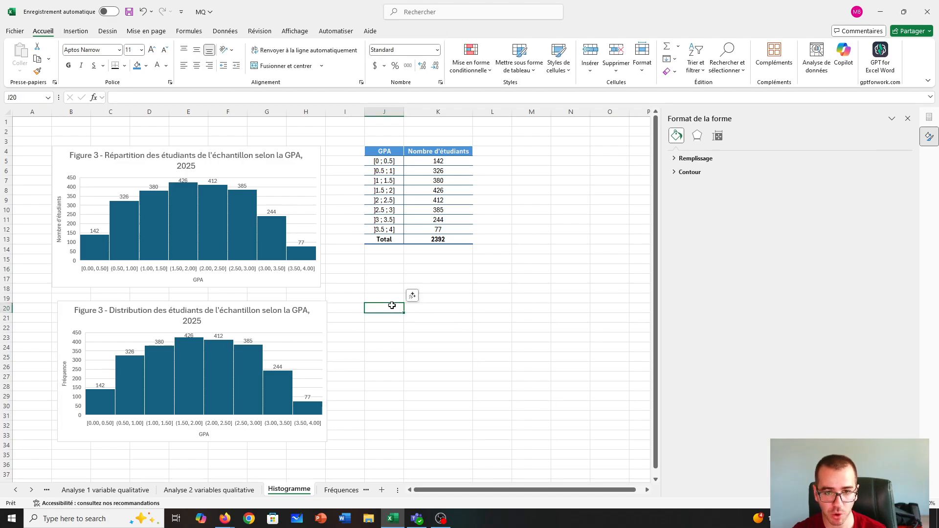
click(396, 150)
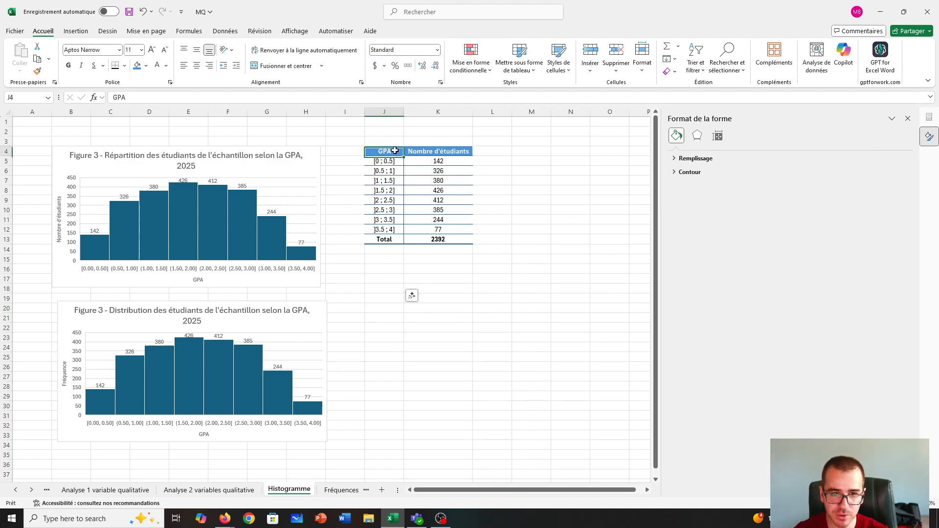
click(388, 301)
click(388, 308)
text(GPA)
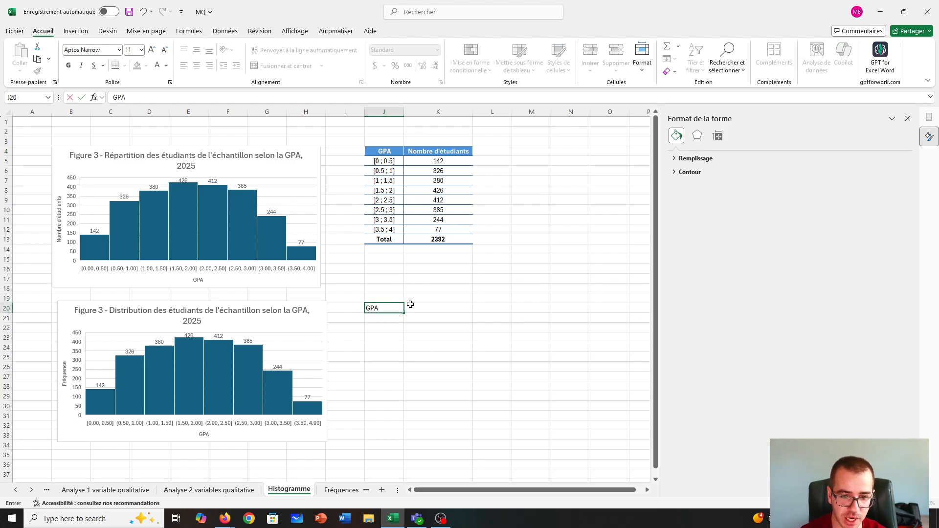
key(Return)
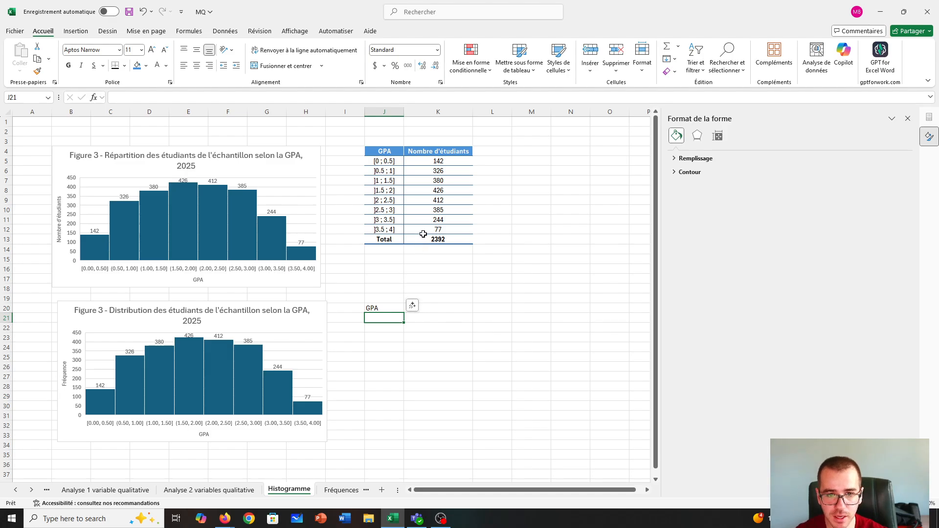
click(444, 309)
text(F)
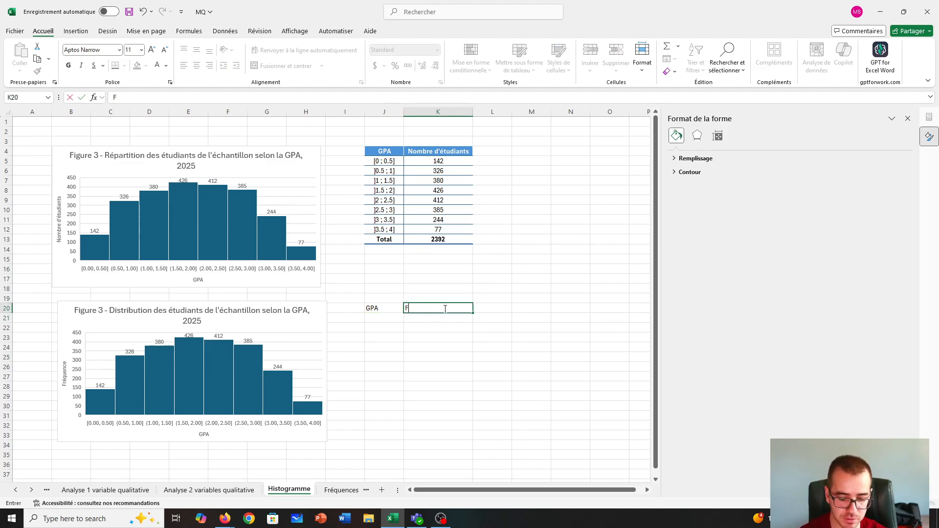
text(réquence)
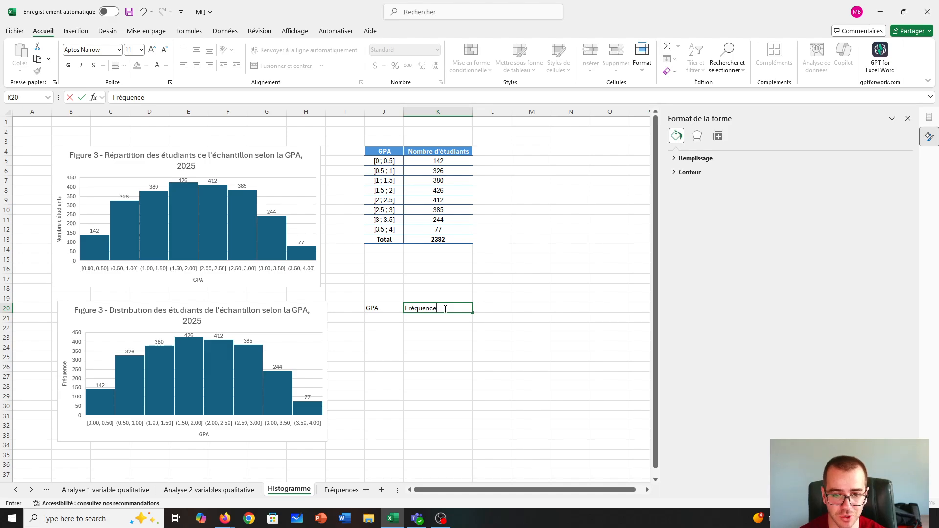
key(Return)
Enter the first class as "0 ; 0.5" in cell J21 under the GPA header
click(380, 326)
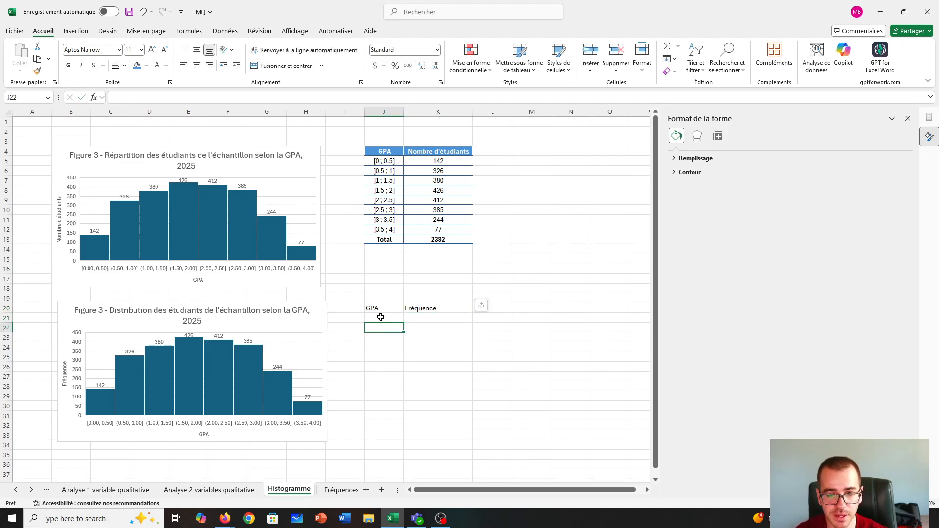
click(381, 317)
click(380, 326)
click(372, 359)
click(380, 398)
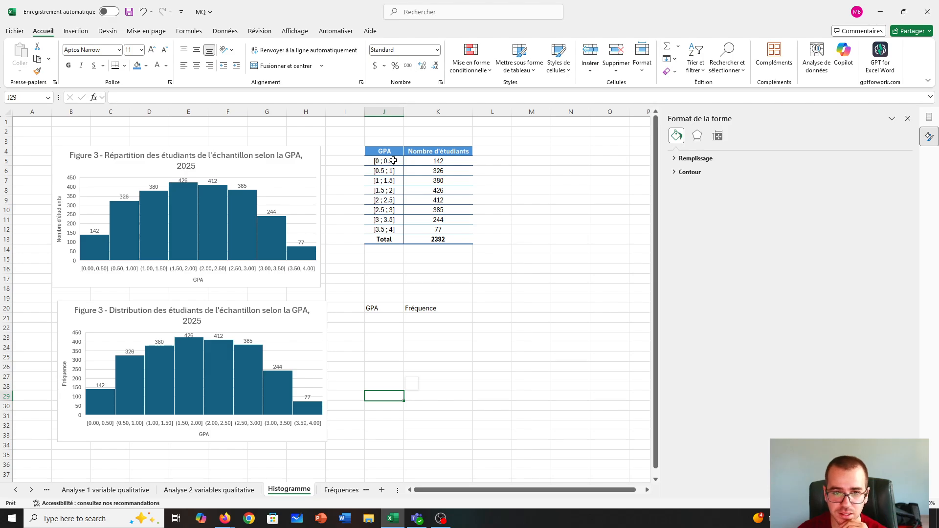
click(384, 316)
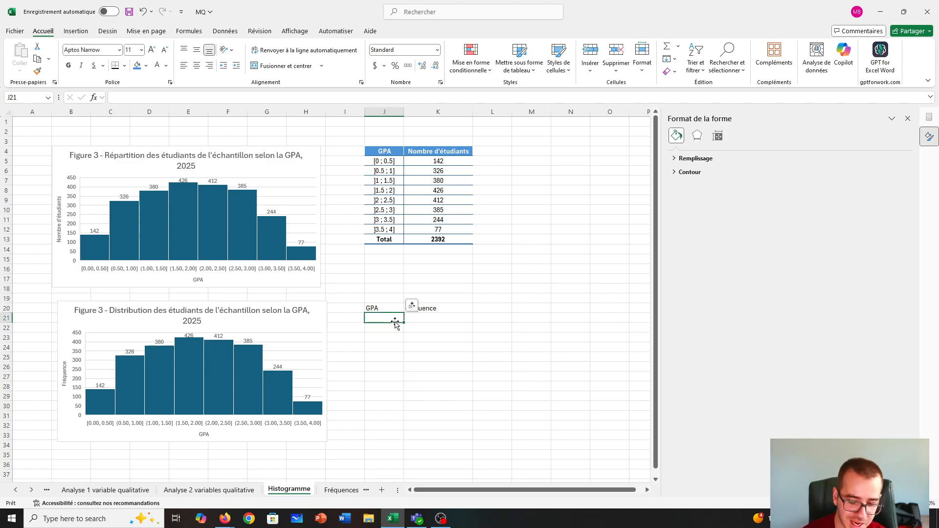
text(0)
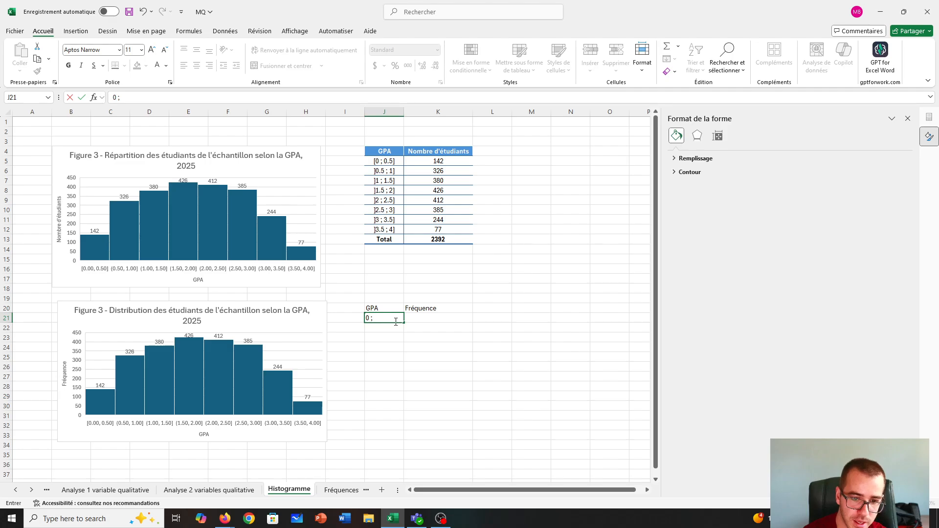
text( ; 0.5)
key(Return)
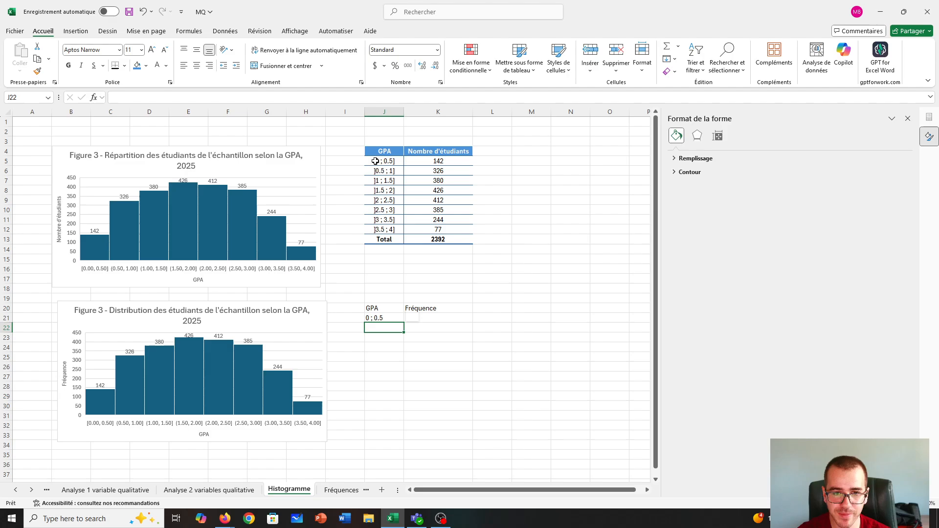
Examine the bracket notation of the class intervals in the existing GPA table, comparing the first two classes
click(379, 318)
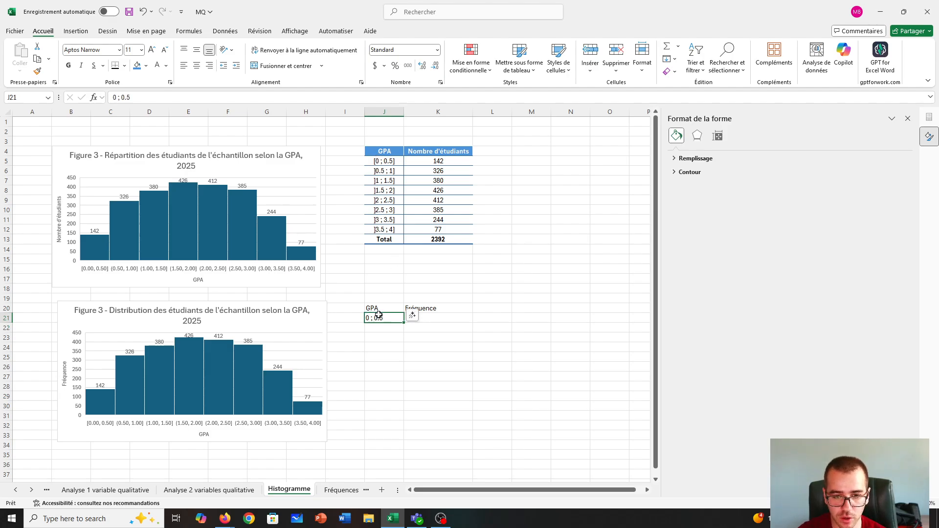
click(379, 160)
scroll(386, 164, up, 5)
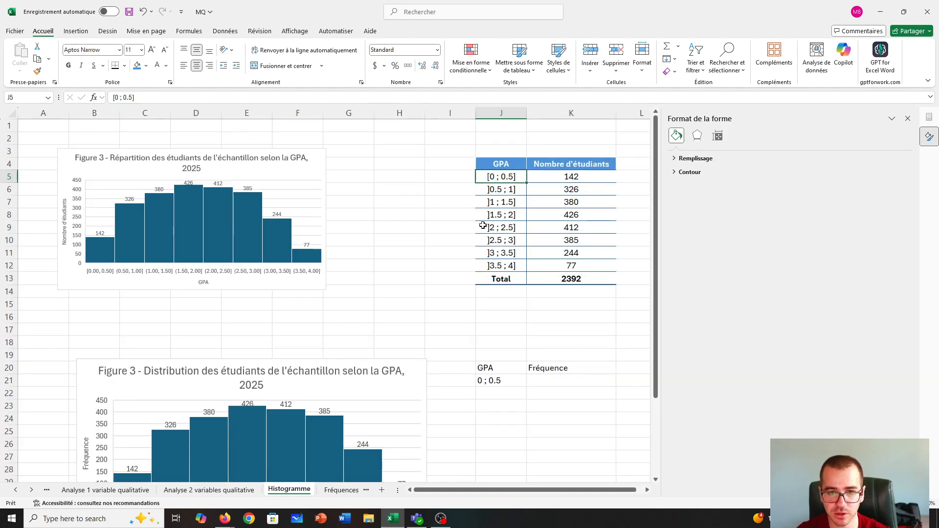
scroll(568, 296, up, 2)
drag(525, 490, 573, 489)
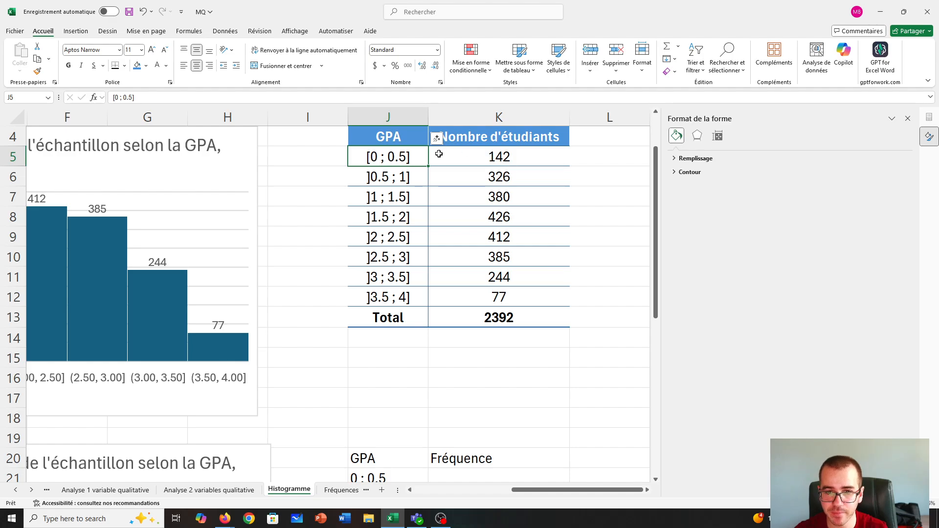
click(369, 180)
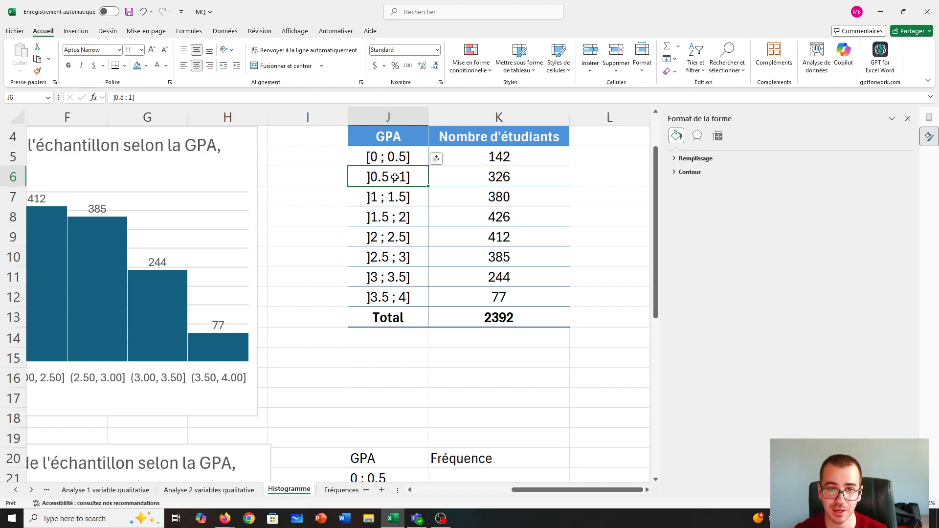
click(409, 148)
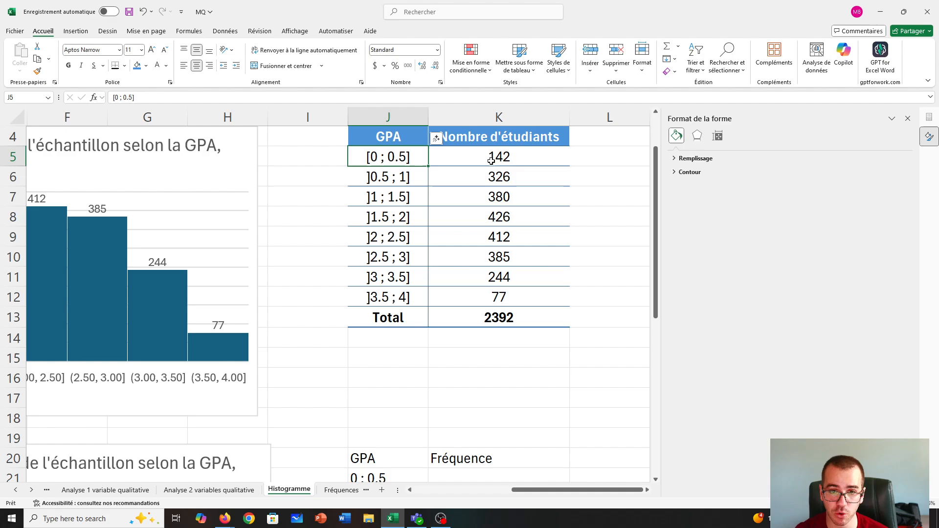
scroll(417, 154, down, 1)
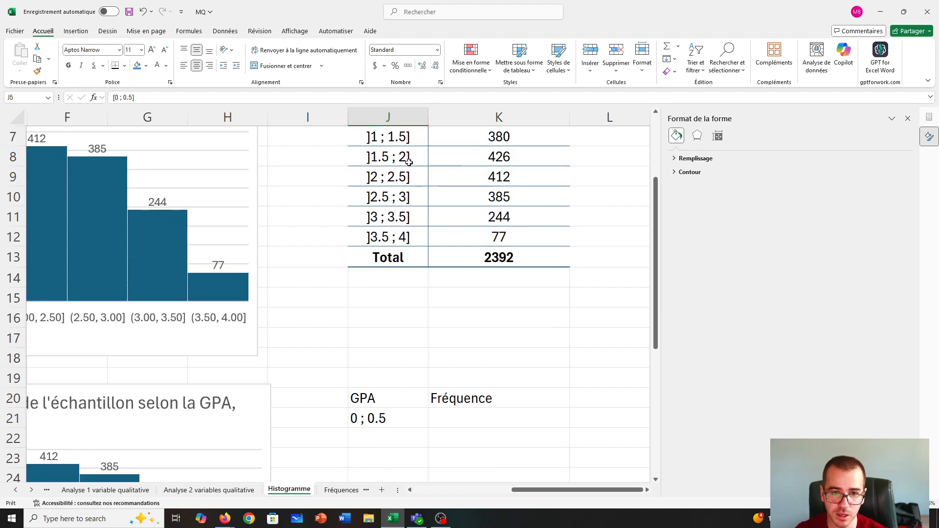
scroll(380, 209, up, 1)
scroll(387, 447, down, 2)
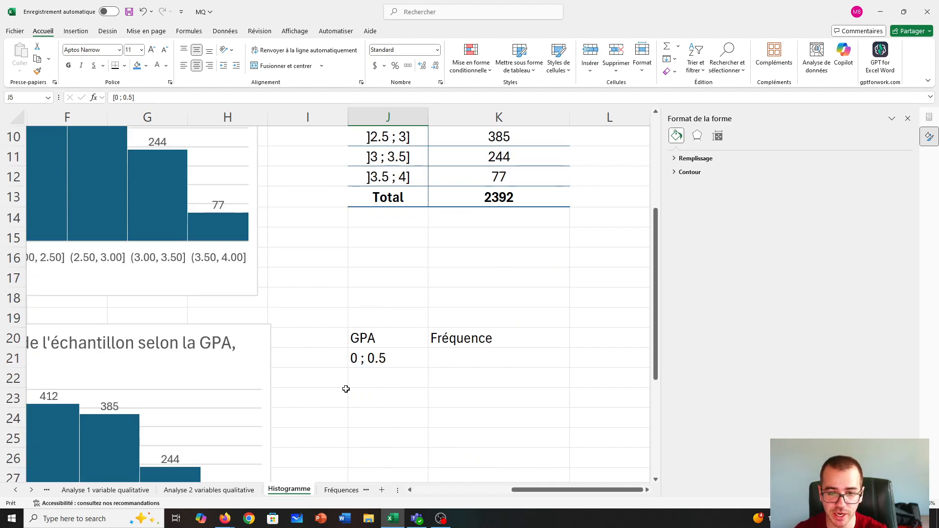
Try to add an opening bracket before the 0 in cell J21, and close the shape formatting pane
click(352, 359)
double_click(351, 360)
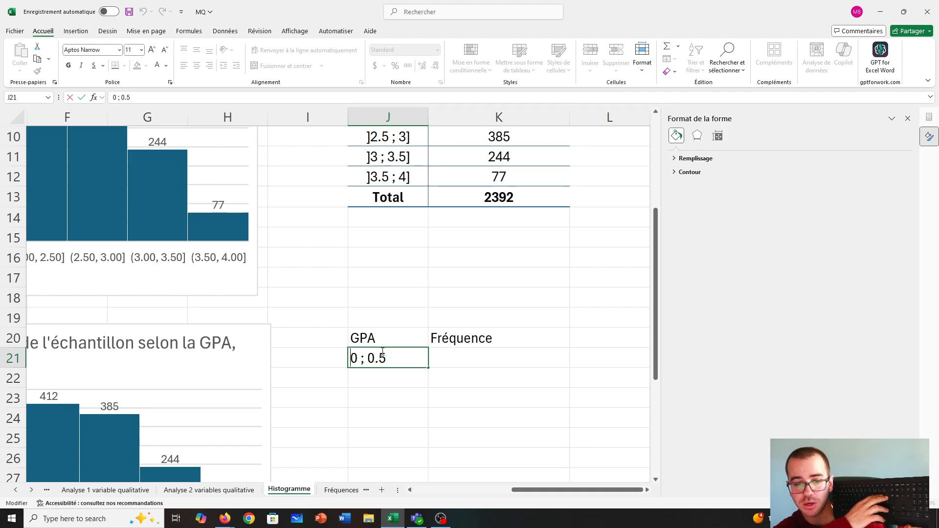
text(^^)
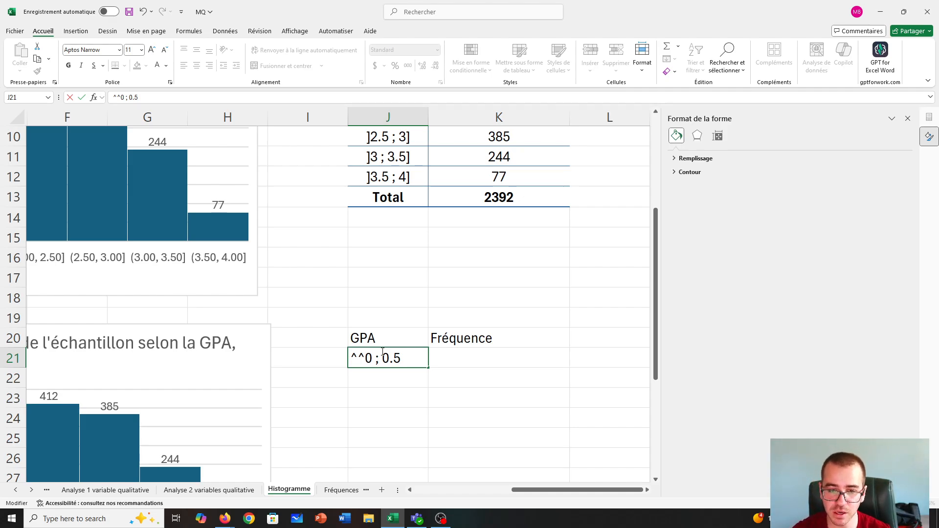
click(909, 118)
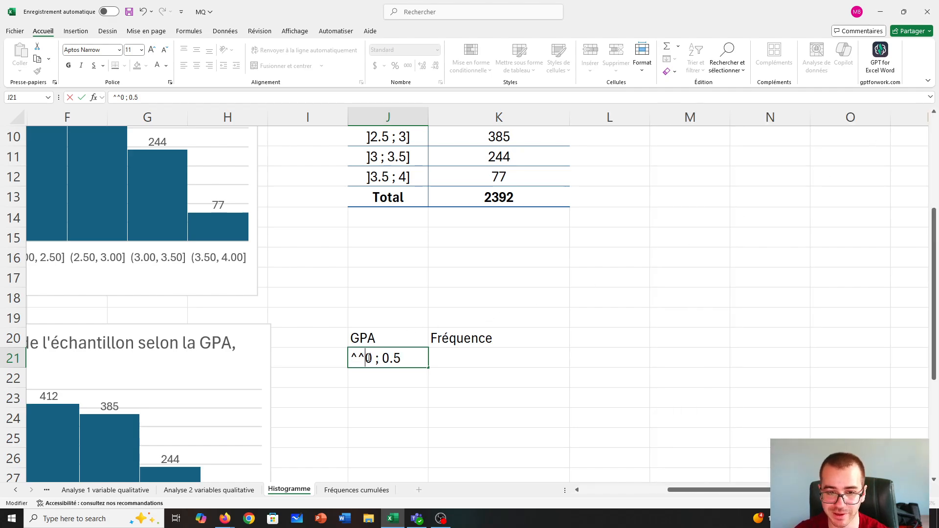
key(BackSpace)
key(BackSpace)
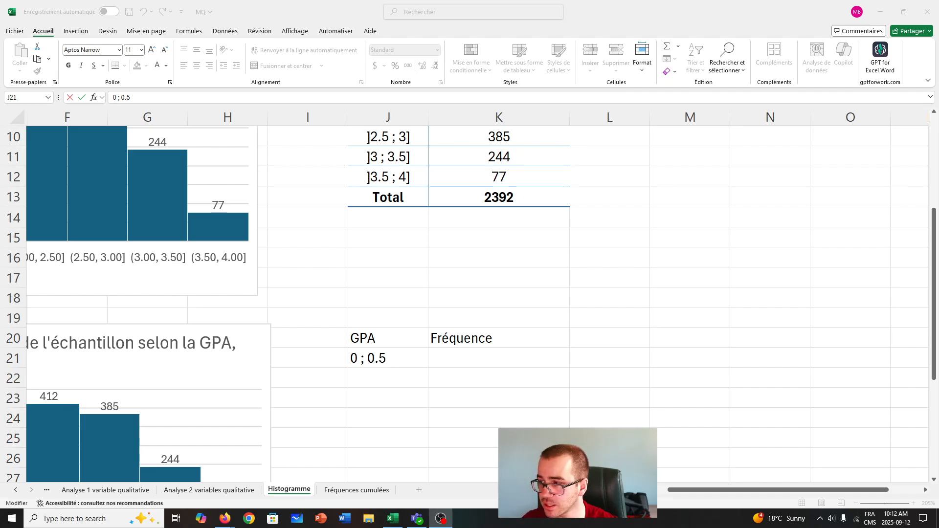
Switch the keyboard layout to French (Canada) US keyboard and bracket the class in cell J21 as "[0 ; 0.5]"
click(870, 520)
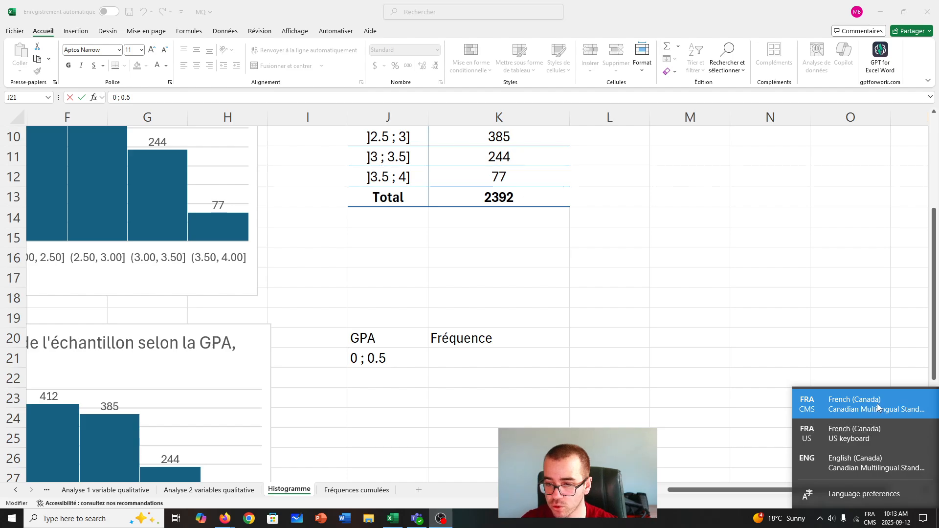
click(862, 434)
click(354, 359)
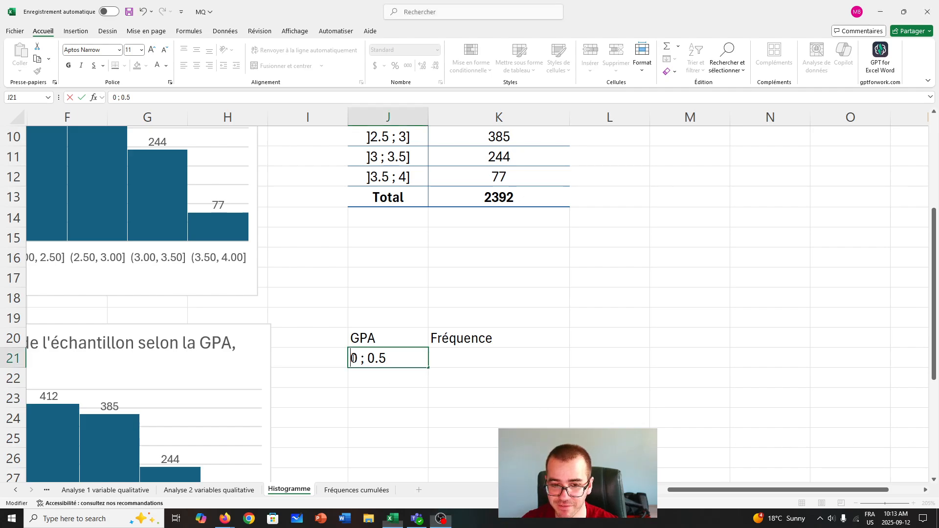
click(871, 519)
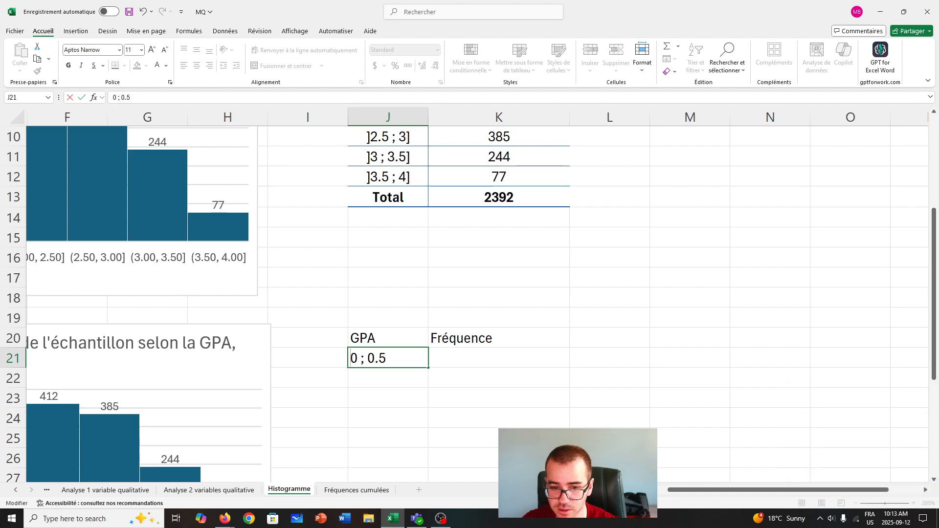
click(872, 522)
text([)
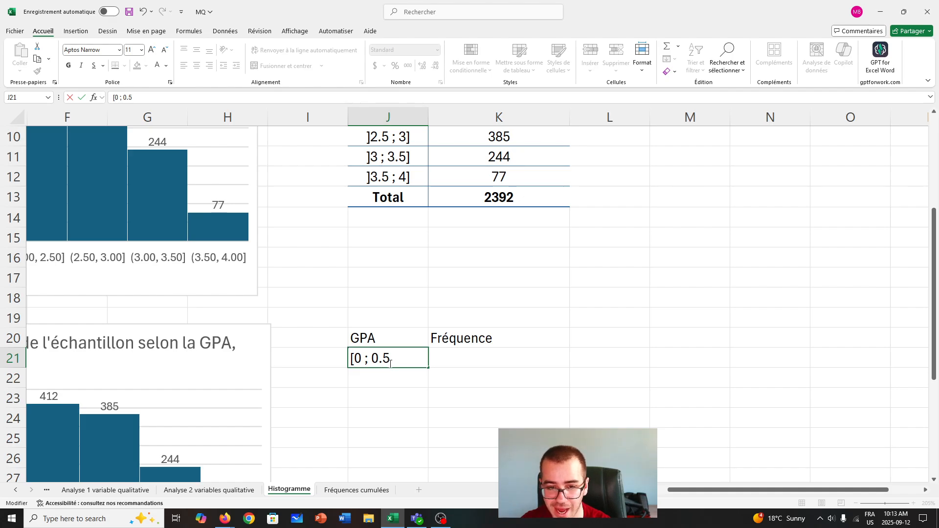
text(])
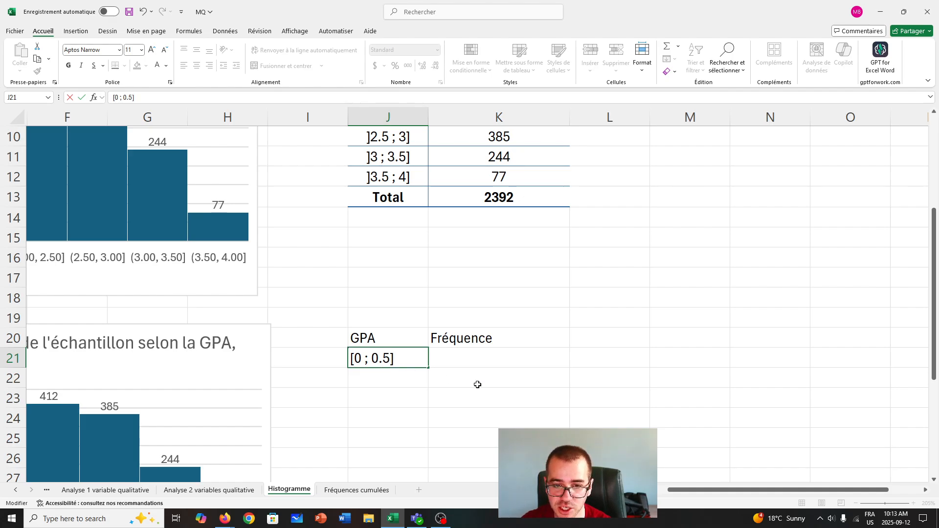
Switch the keyboard layout back to French (Canada) Canadian Multilingual Standard
click(869, 523)
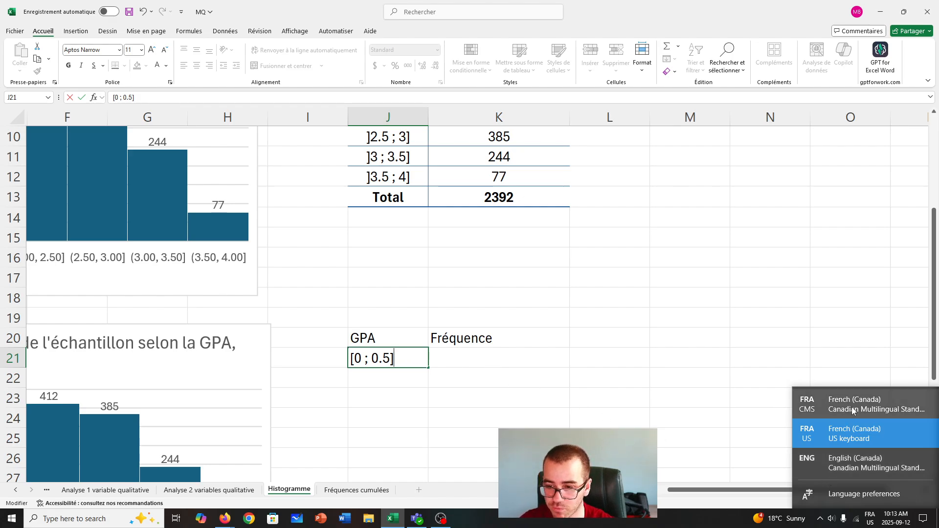
click(864, 412)
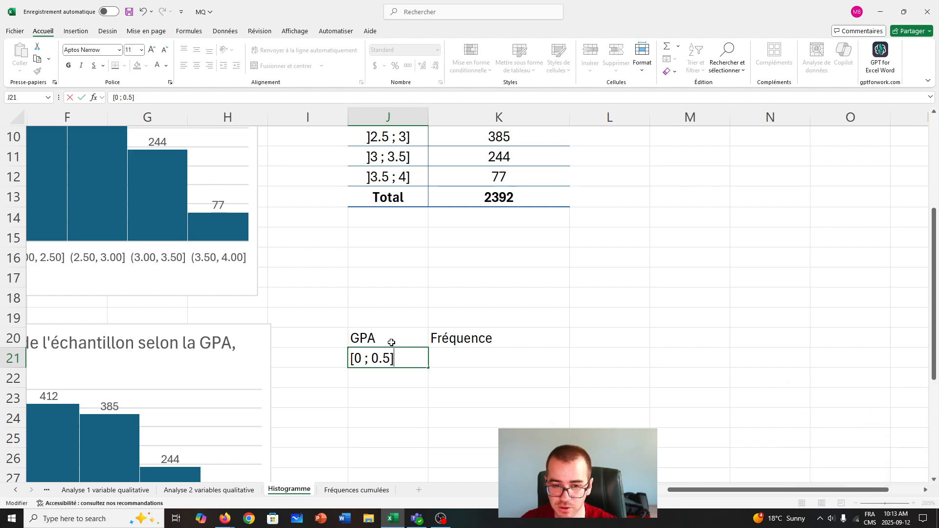
scroll(391, 342, up, 2)
scroll(408, 271, down, 2)
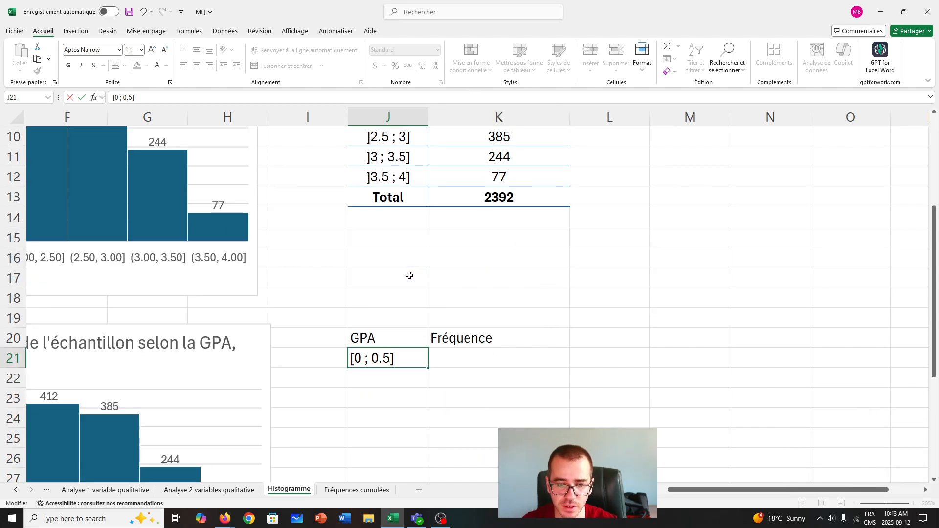
Confirm the first class entry in cell J21 and review the class intervals in both histograms and the existing table
scroll(410, 275, up, 1)
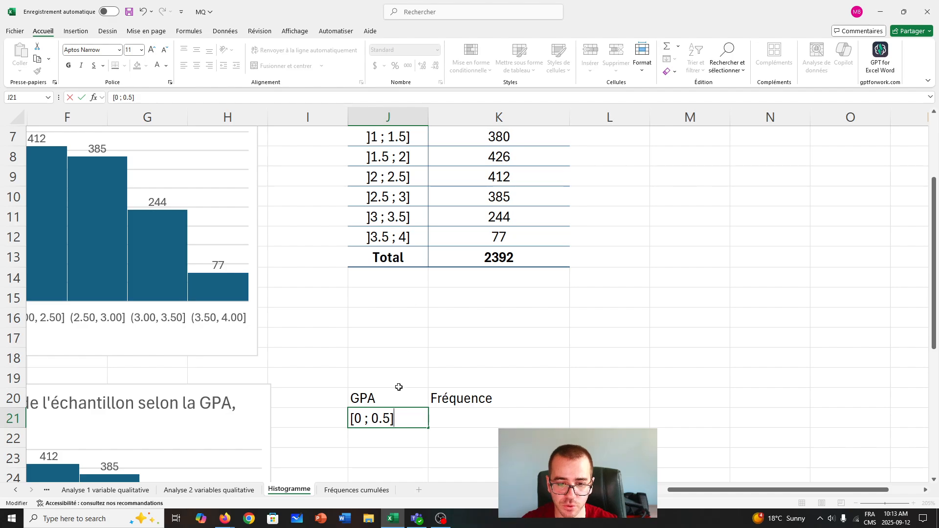
click(384, 440)
scroll(400, 423, down, 1)
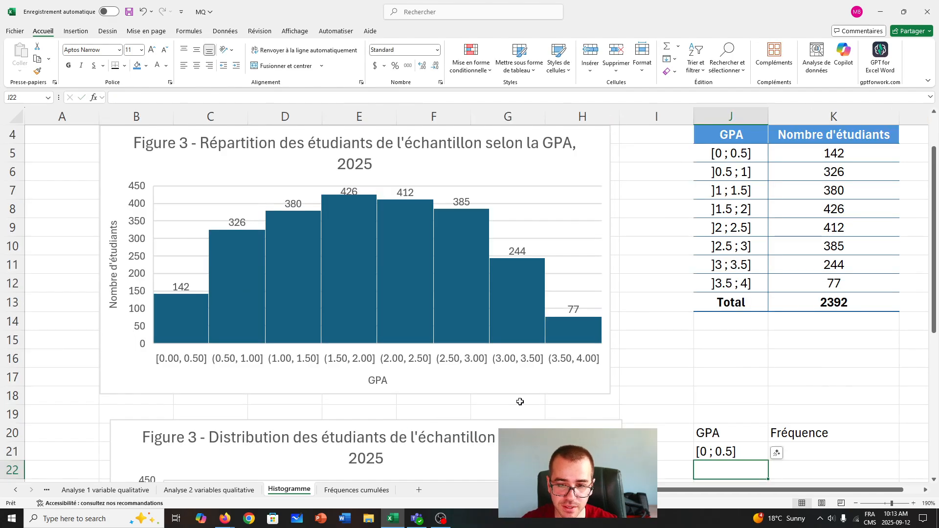
scroll(749, 361, down, 3)
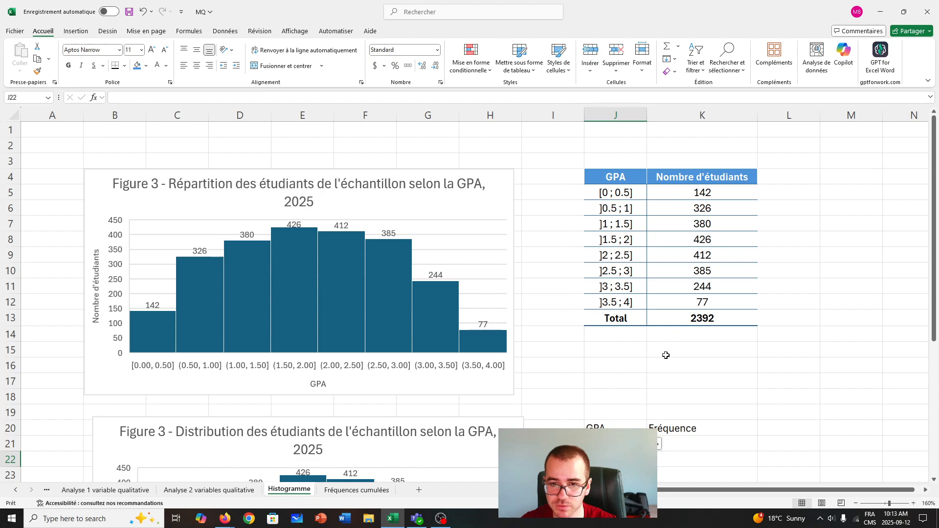
scroll(672, 357, down, 1)
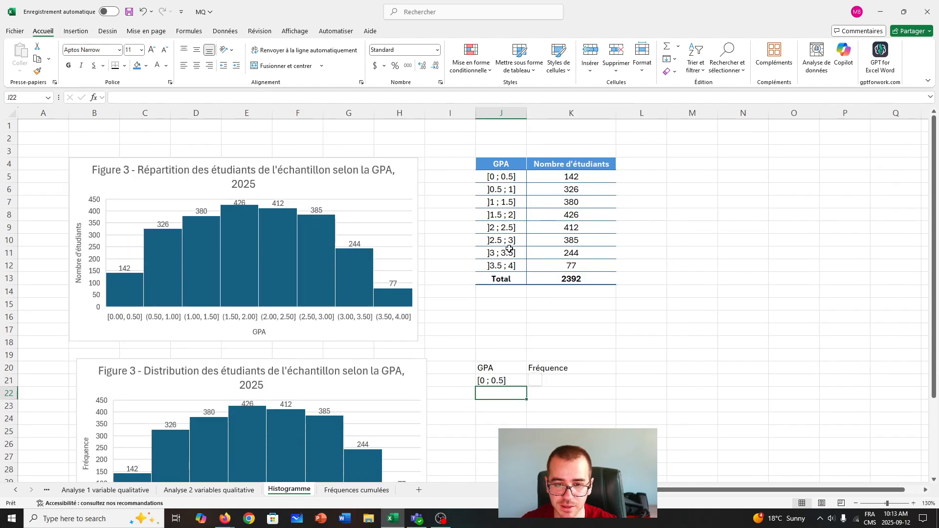
scroll(406, 286, down, 2)
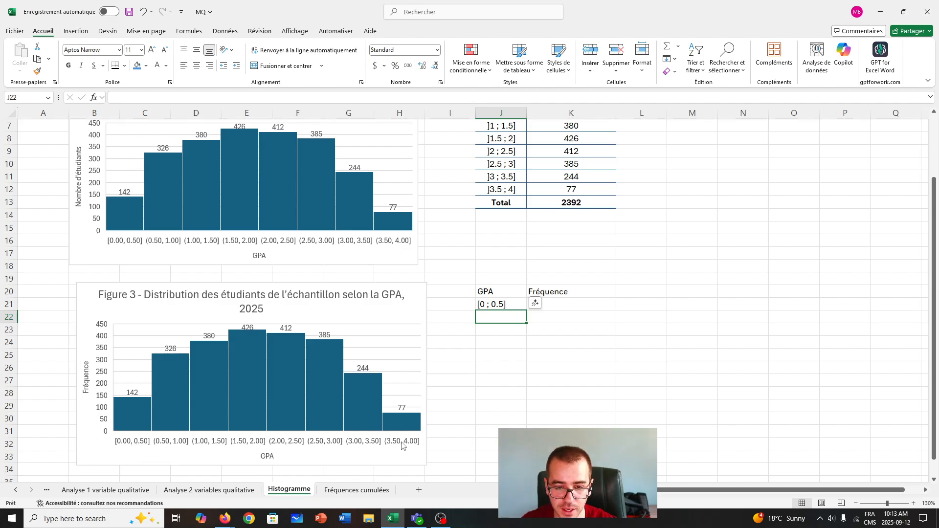
scroll(518, 274, up, 2)
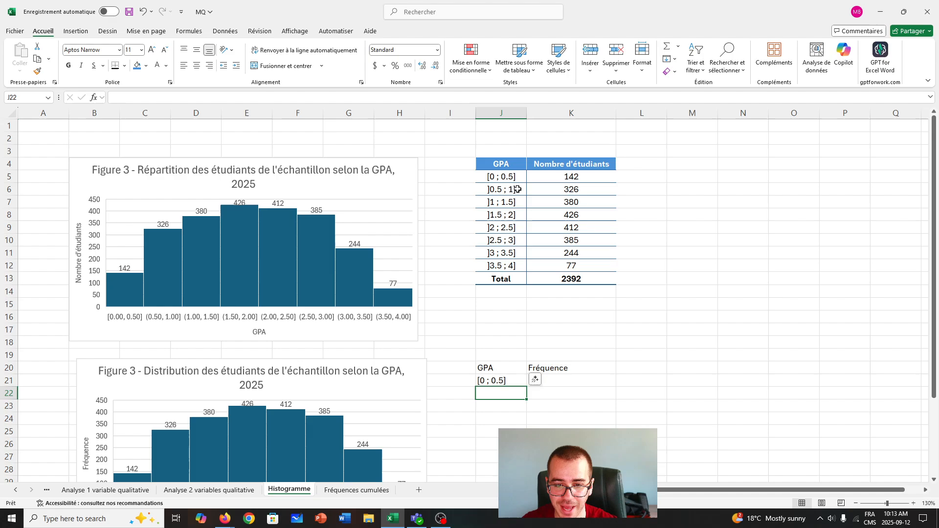
Copy the remaining class intervals from J6:J12 of the existing table into the new table starting at cell J22
drag(512, 189, 506, 267)
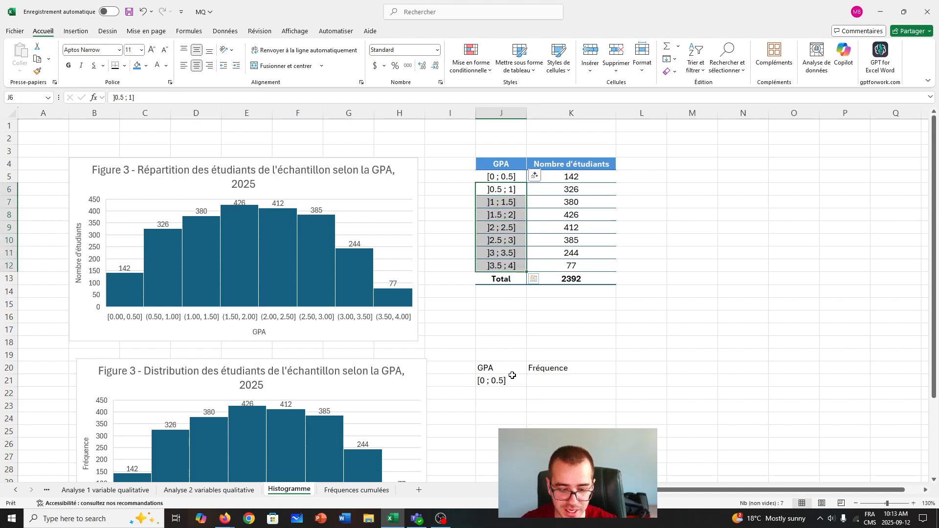
key(ctrl+q)
key(ctrl+c)
click(491, 394)
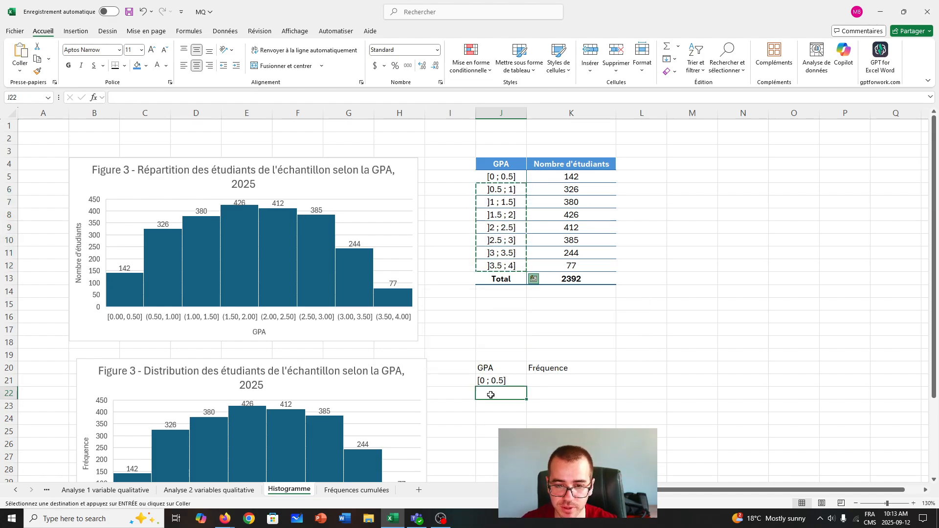
key(ctrl+v)
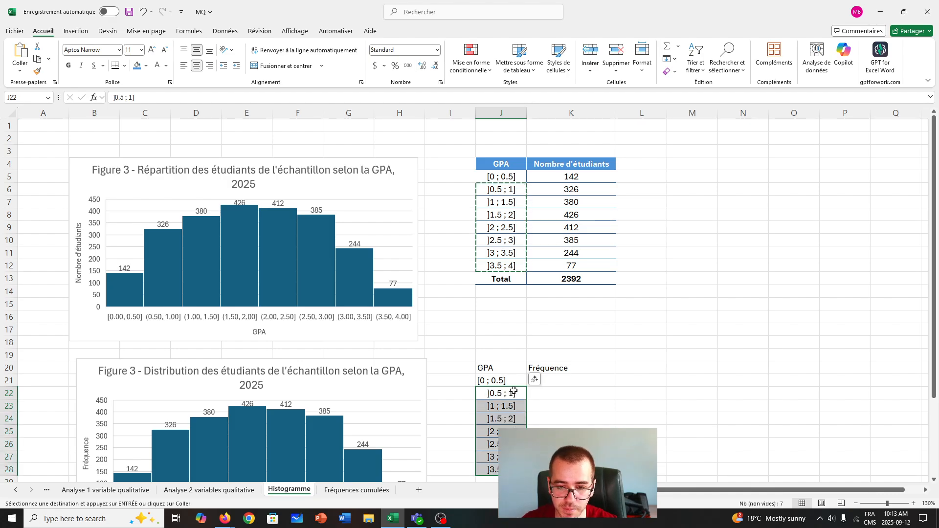
Undo the formatted paste and paste the copied class intervals into J22:J28 as values only
key(ctrl+z)
right_click(510, 393)
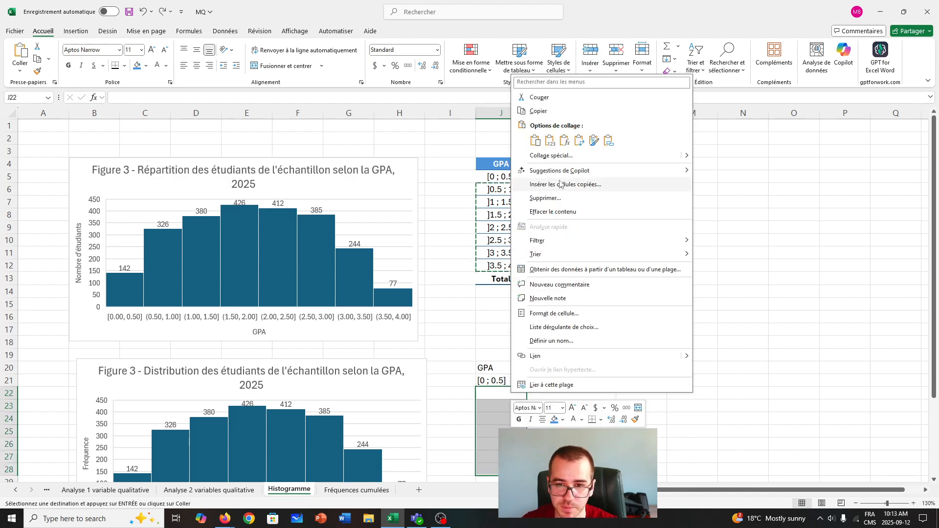
key(Escape)
key(ctrl+v)
click(584, 403)
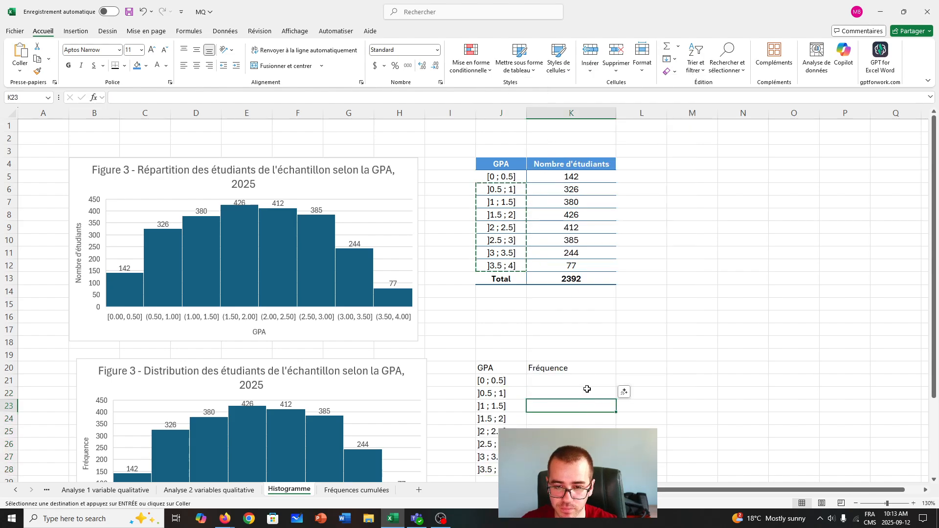
Enter the frequencies 142 in cell K21 and 326 in cell K22 for the first two classes
scroll(566, 365, down, 2)
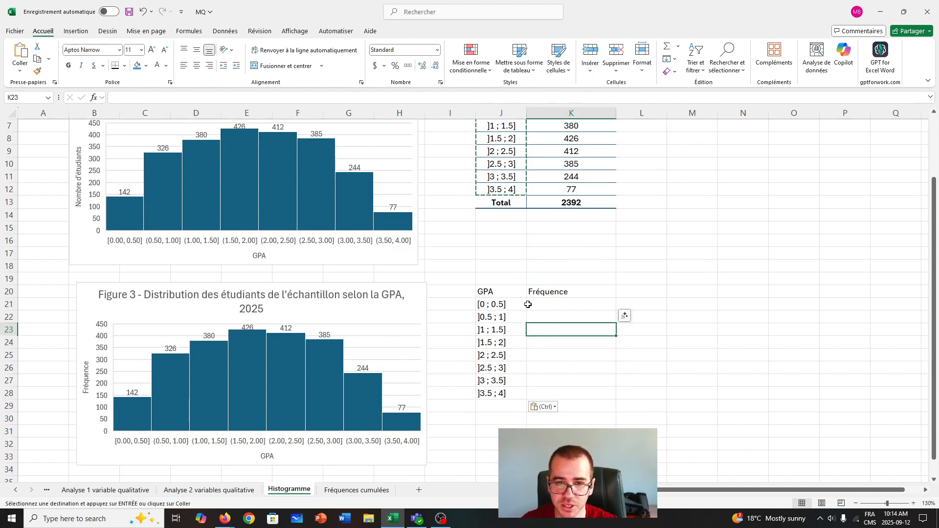
scroll(550, 346, up, 1)
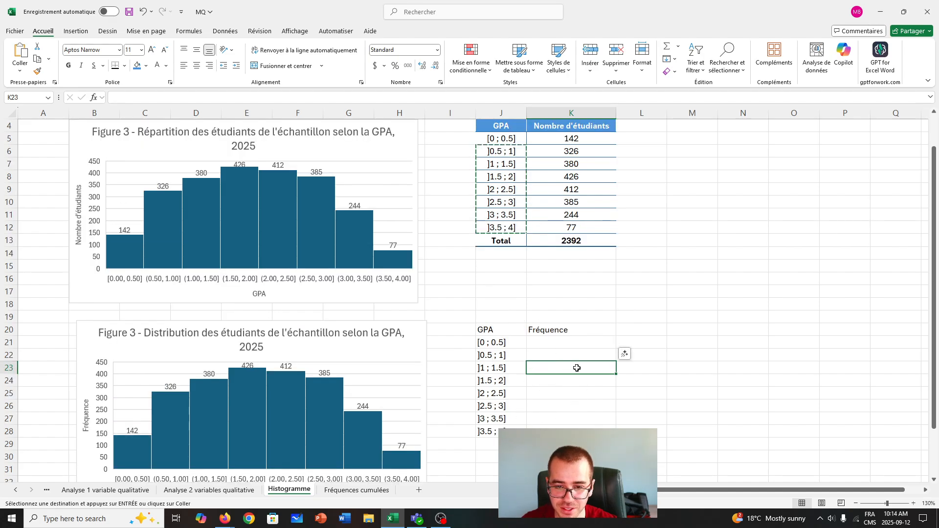
click(566, 342)
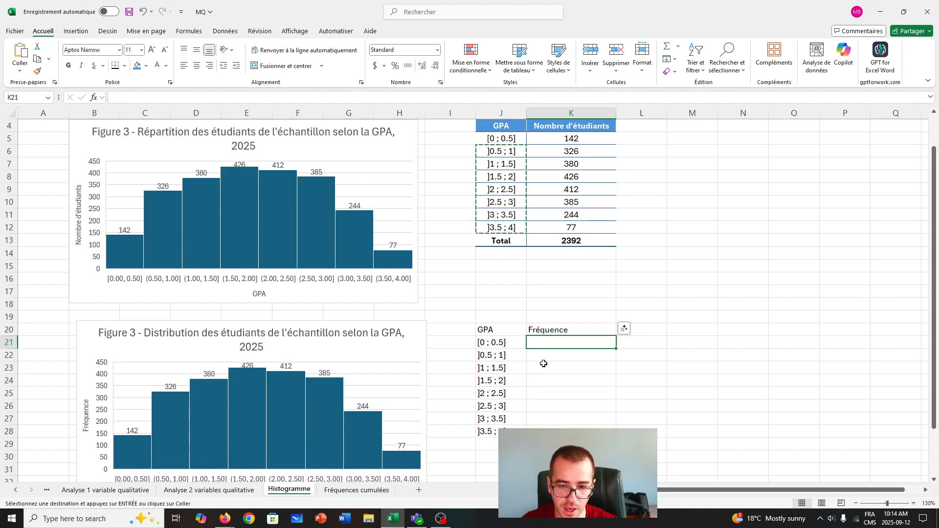
text(142)
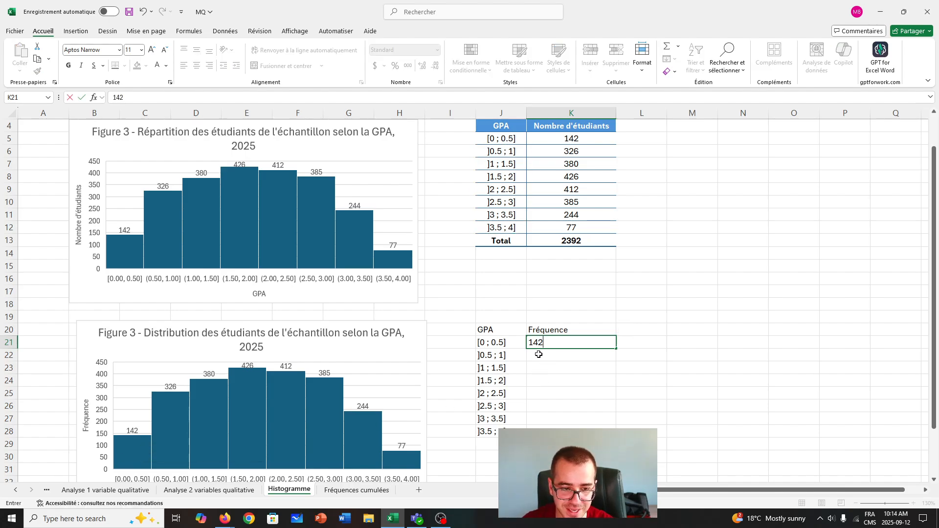
key(Return)
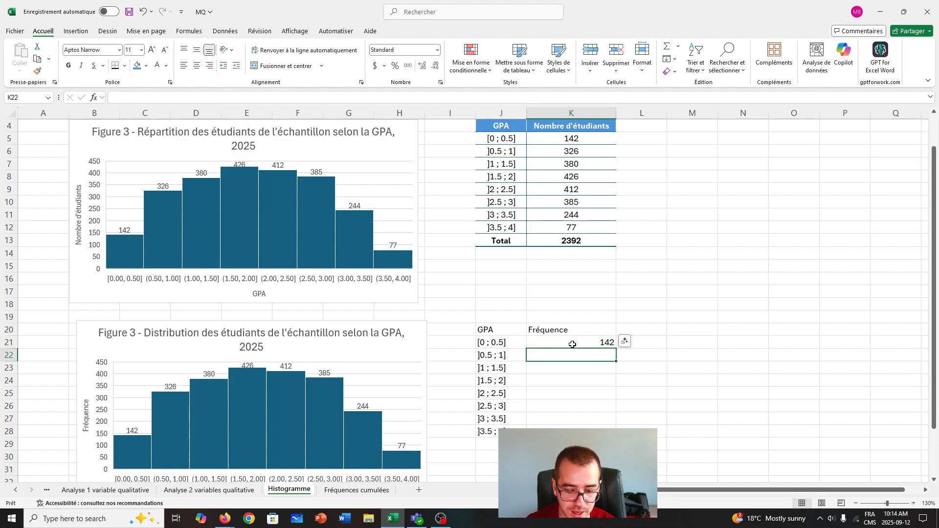
text(326)
key(Return)
Copy the remaining frequencies from K7:K12 of the existing table and paste them as values starting at cell K23
scroll(572, 345, up, 1)
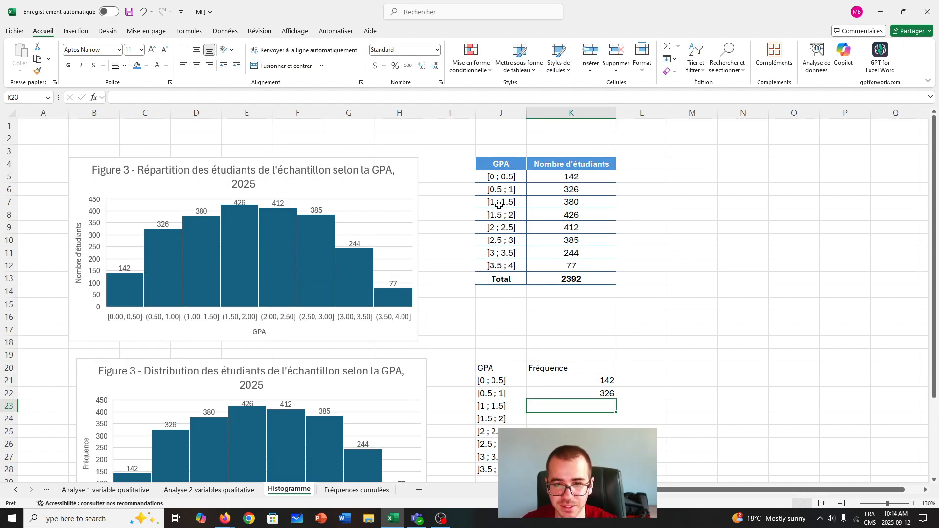
drag(571, 202, 571, 266)
key(ctrl+c)
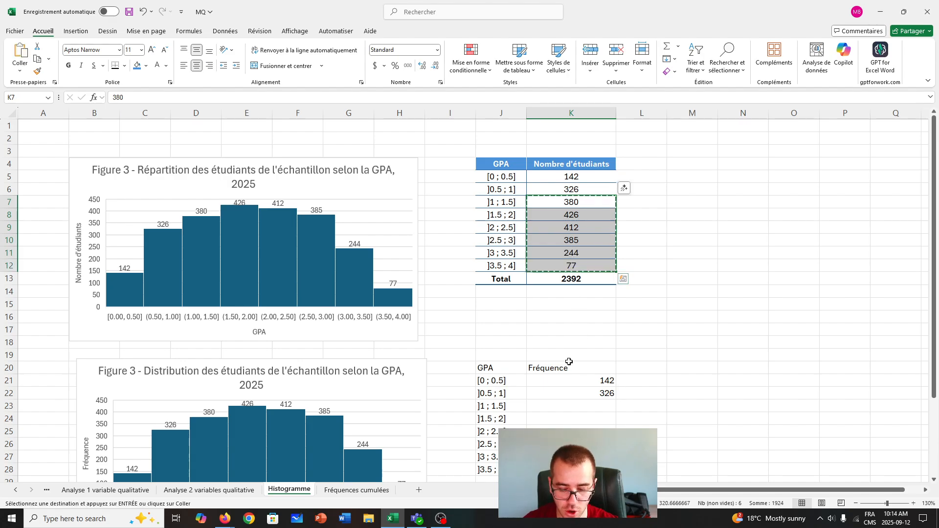
right_click(561, 413)
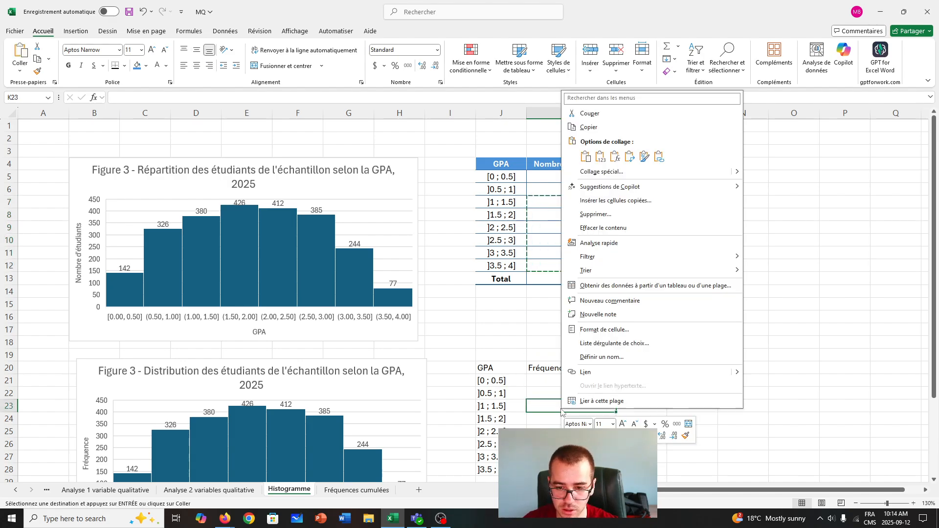
click(600, 156)
scroll(583, 360, down, 2)
click(549, 369)
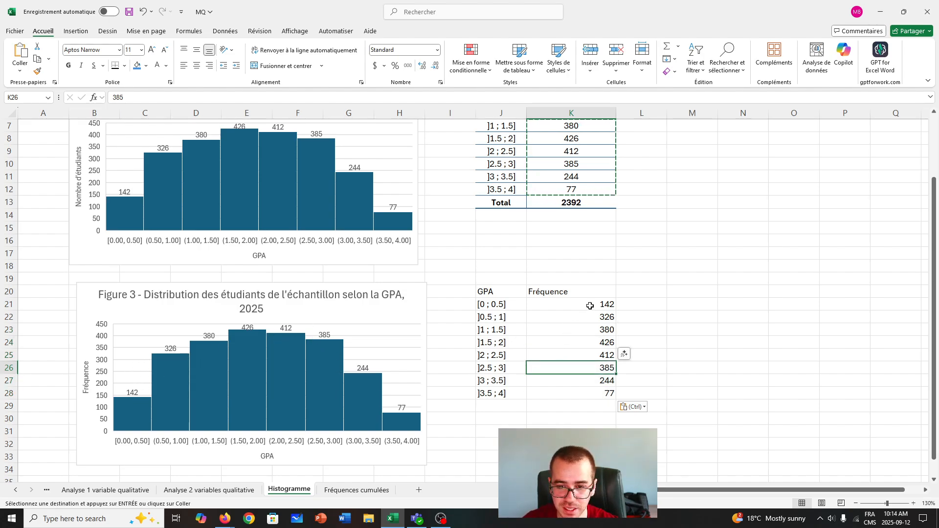
Add the row label "Total" in cell J29, below the last class
click(504, 406)
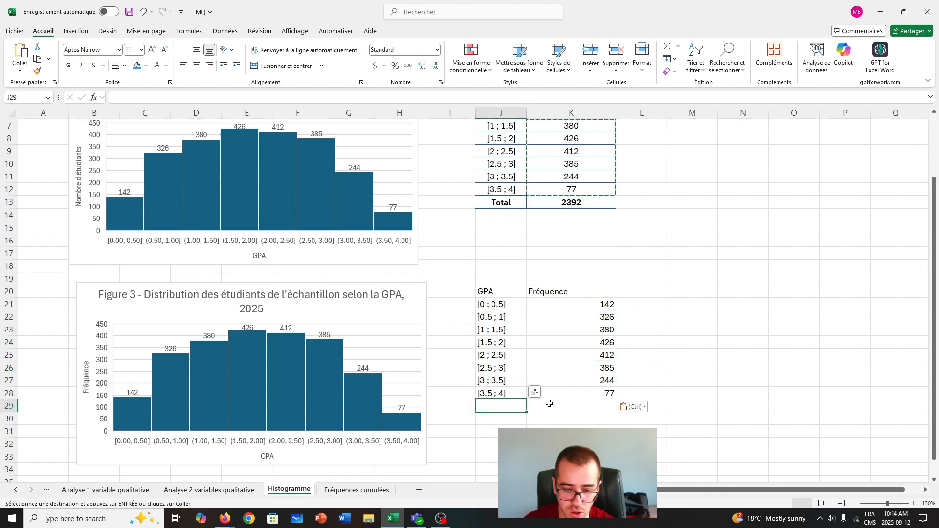
text(Total)
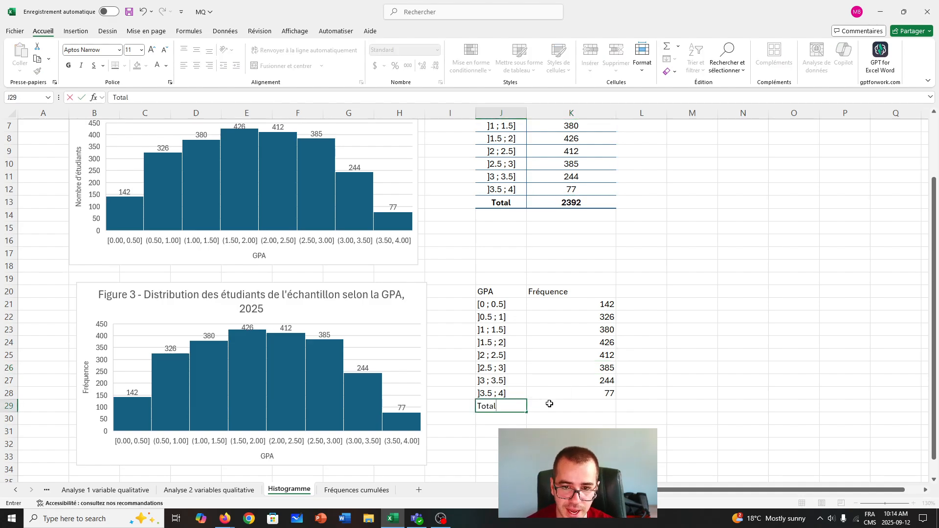
key(Return)
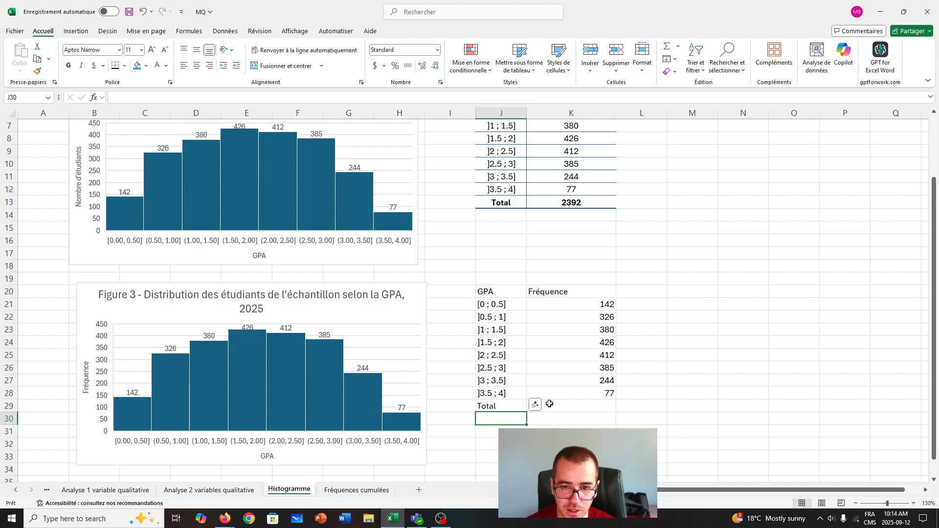
Examine the frequencies in K21:K28 that make up the total for cell K29
click(550, 404)
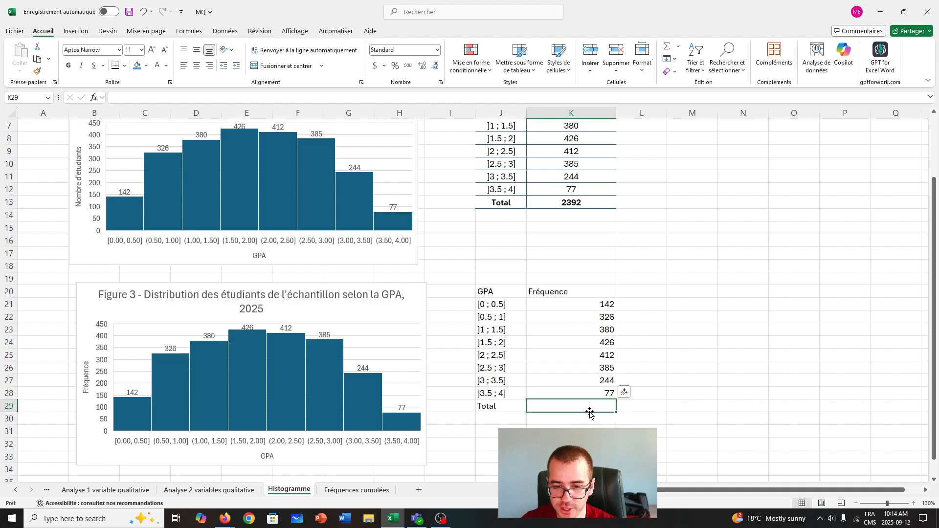
click(587, 305)
click(570, 366)
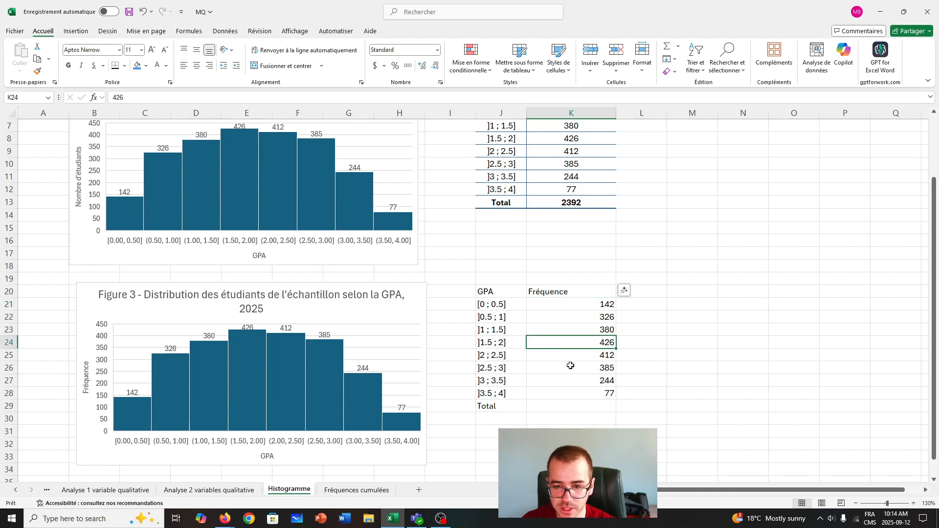
click(576, 409)
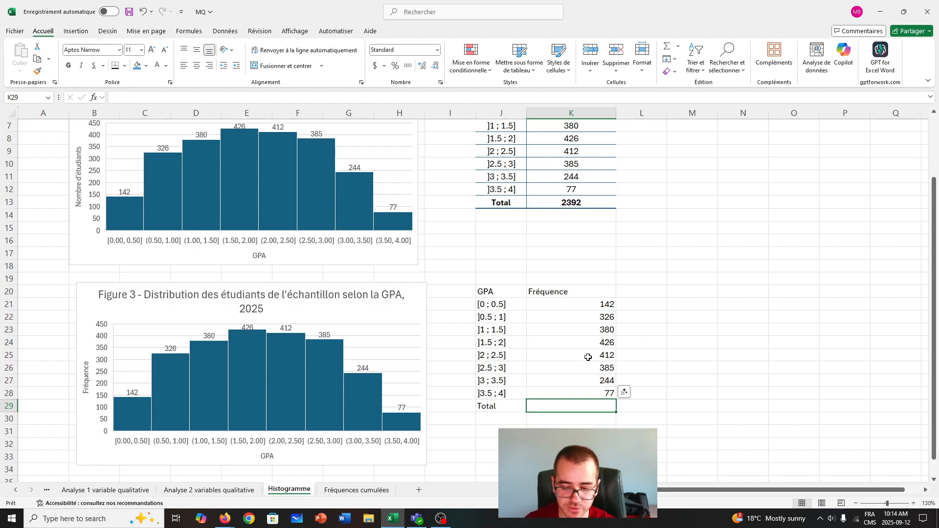
drag(585, 304, 582, 393)
click(561, 407)
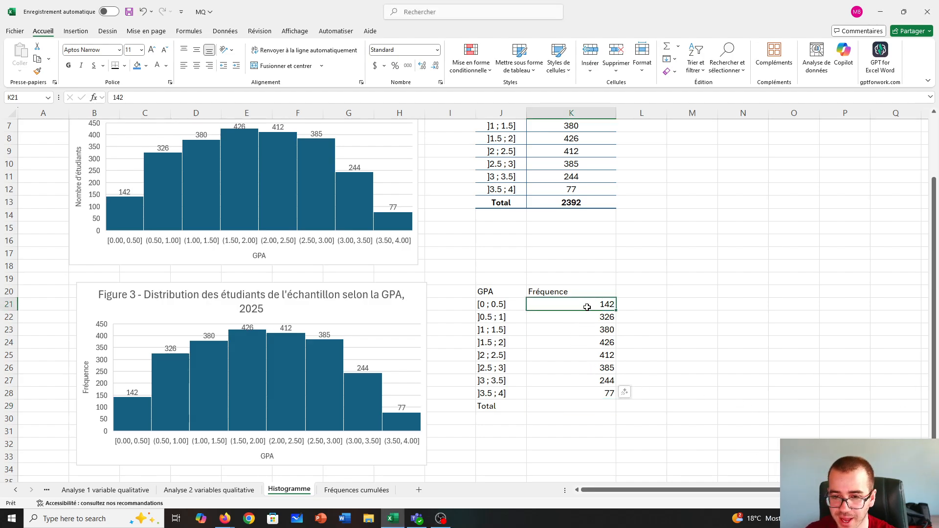
drag(587, 304, 588, 389)
Calculate the total frequency in cell K29 with the formula =SOMME(K21:K28) and check the finished formula
click(553, 411)
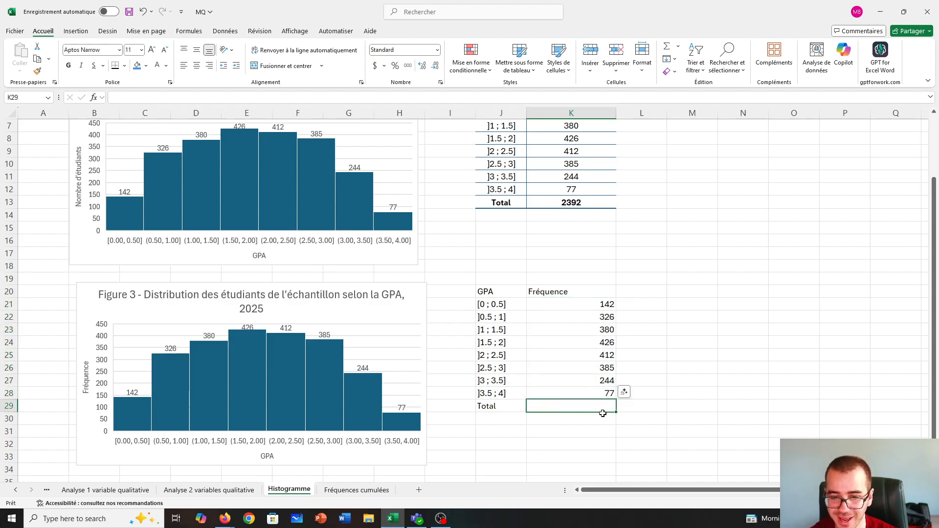
text(=)
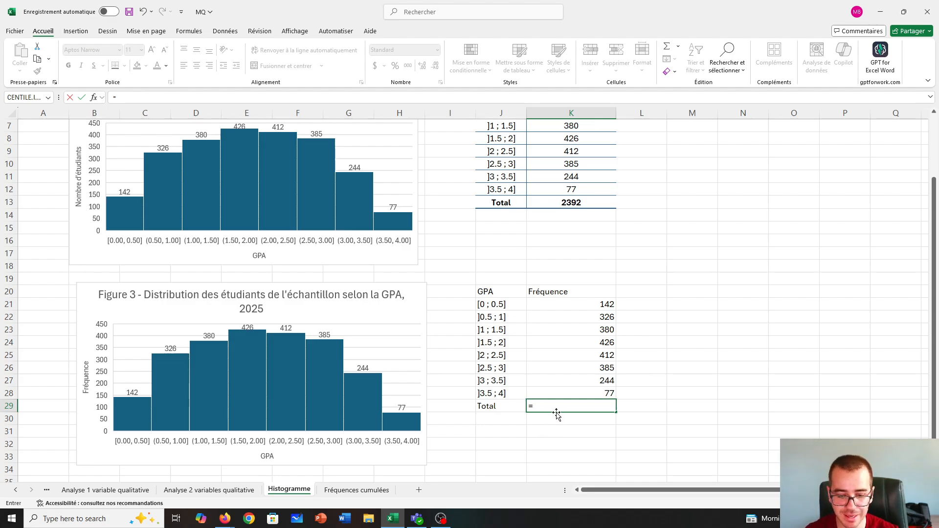
text(s)
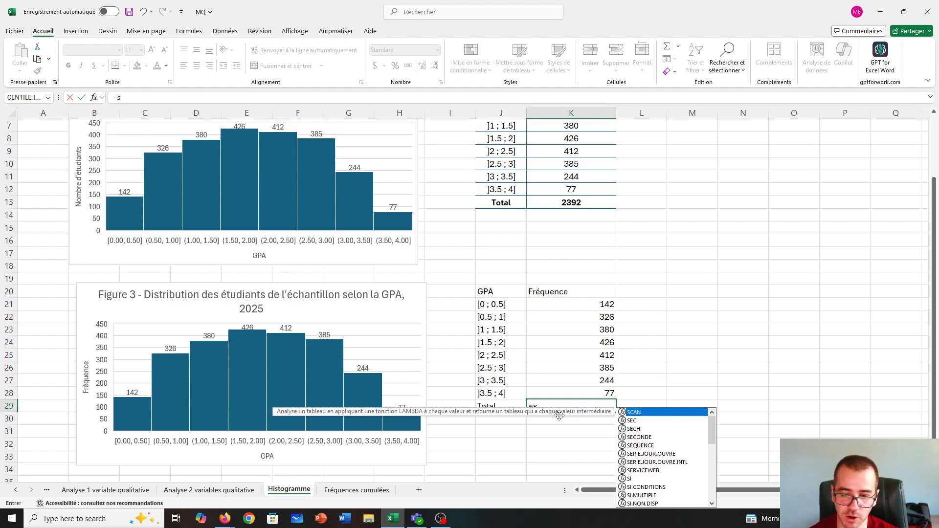
text(omme)
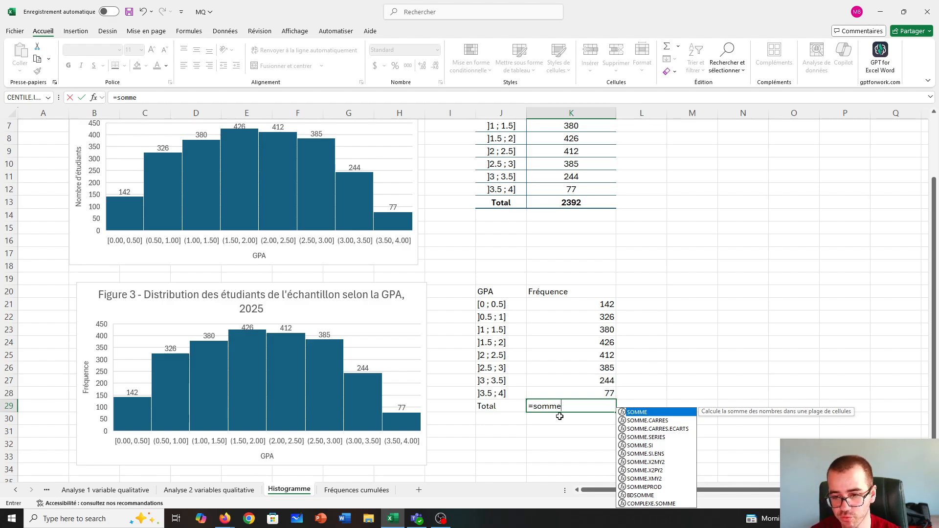
text(()
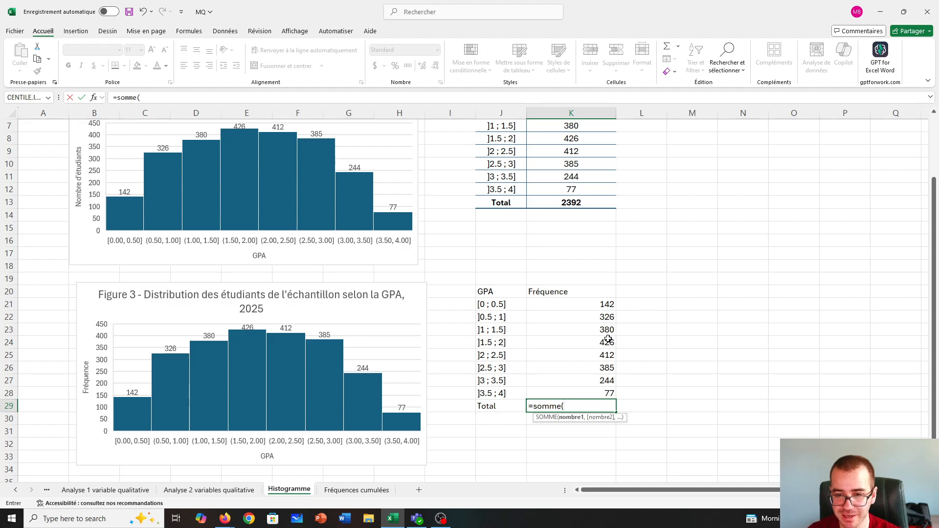
drag(601, 304, 572, 389)
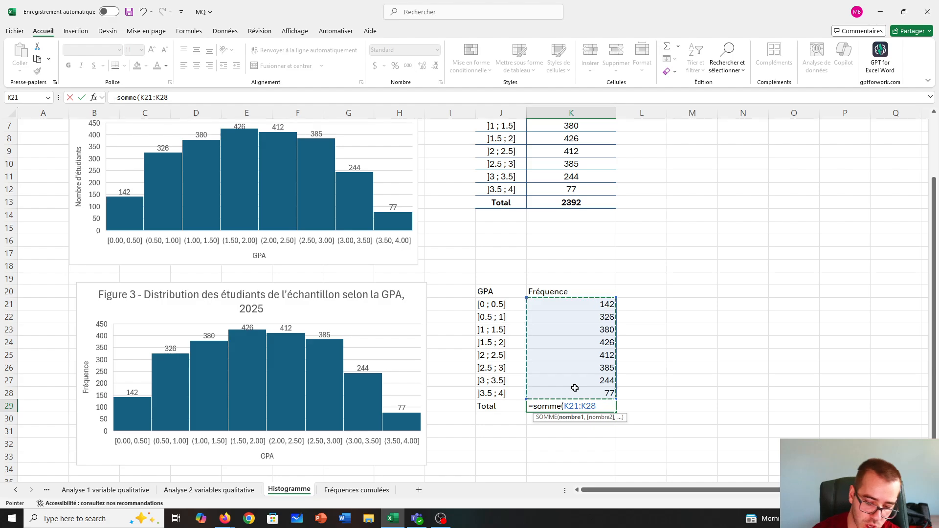
text())
key(Return)
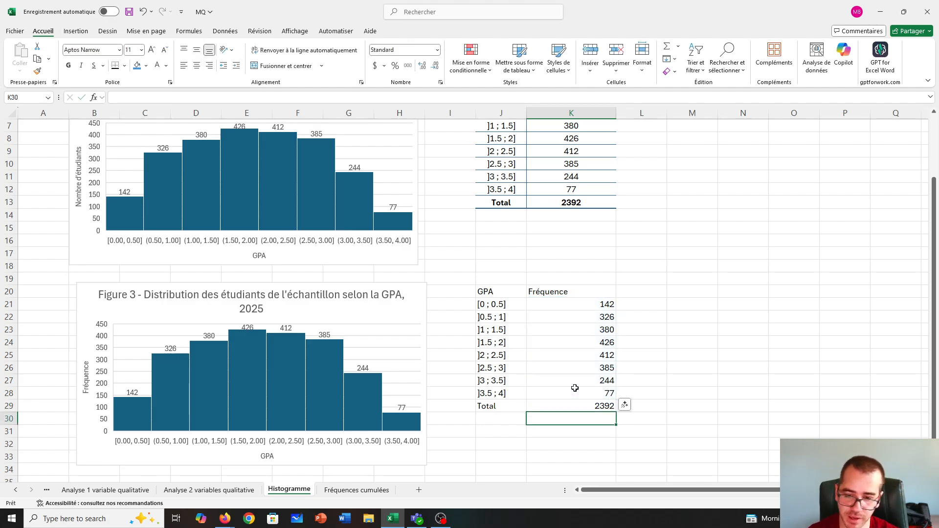
click(593, 407)
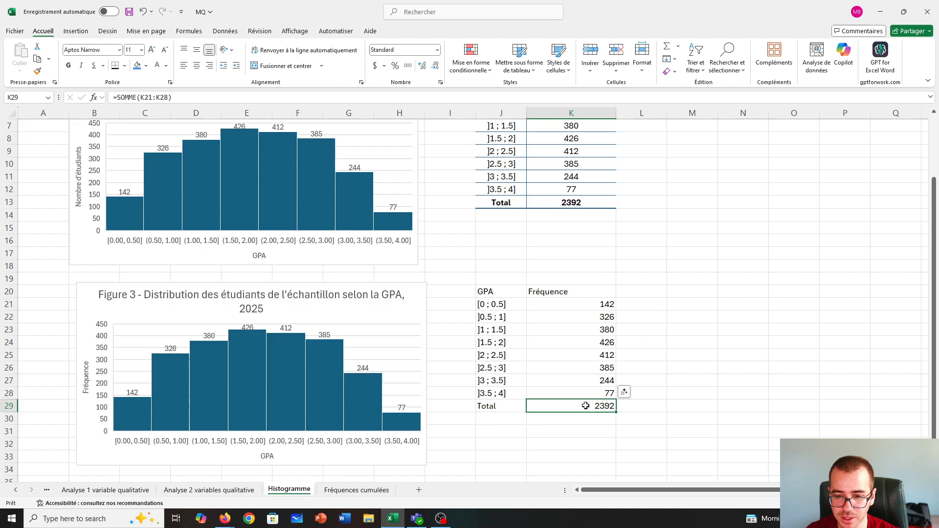
Check the range used by the total formula in K29 and make the Total row J29:K29 bold
click(150, 97)
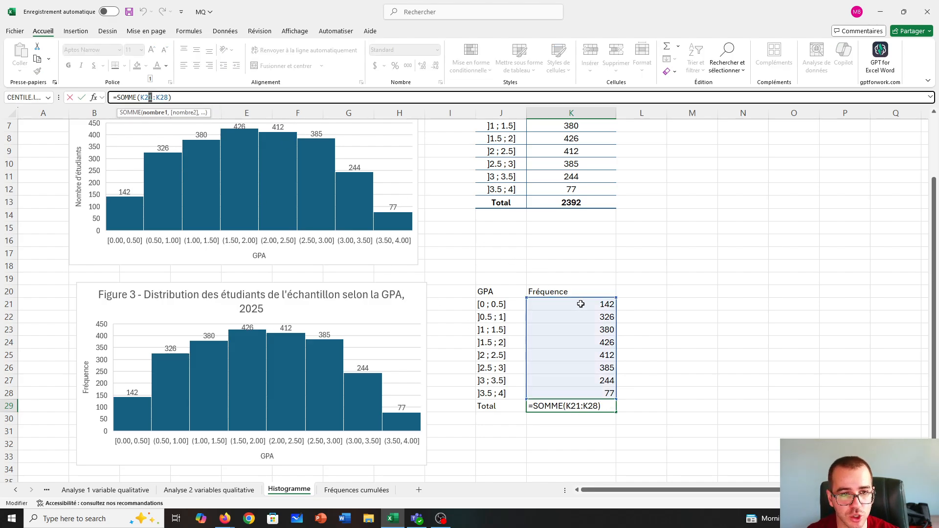
key(Escape)
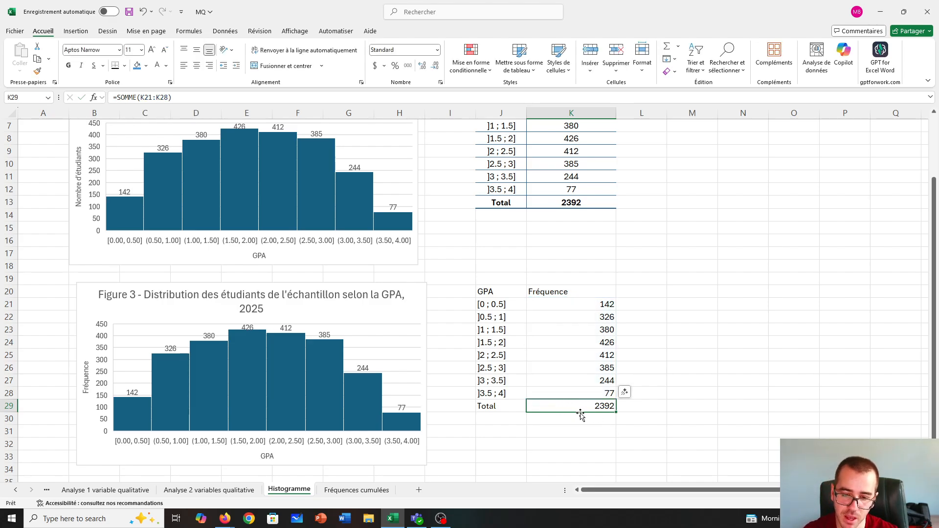
scroll(645, 353, up, 2)
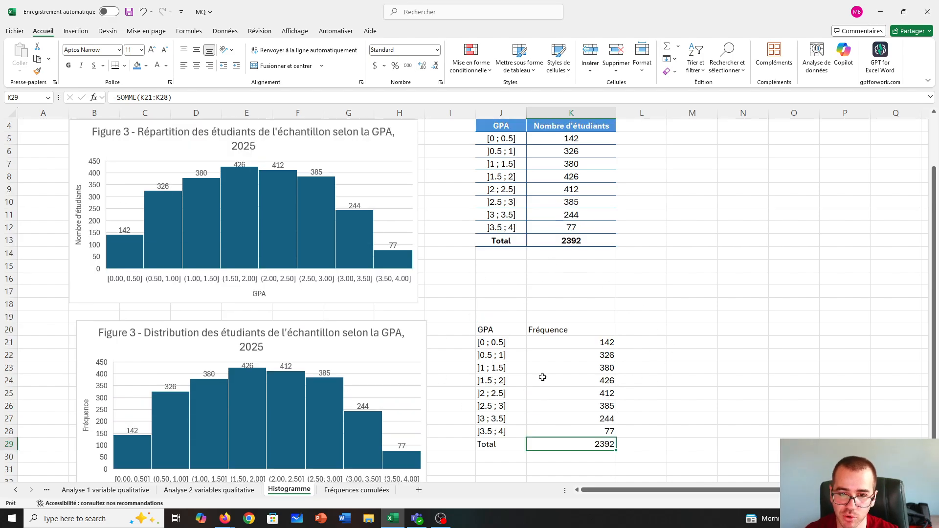
ctrl+scroll(558, 345, down, 1)
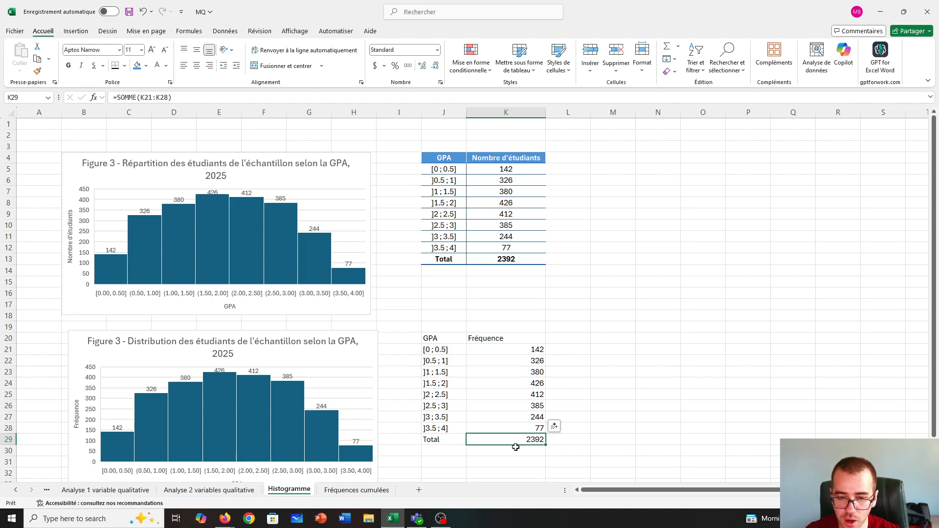
drag(434, 439, 485, 439)
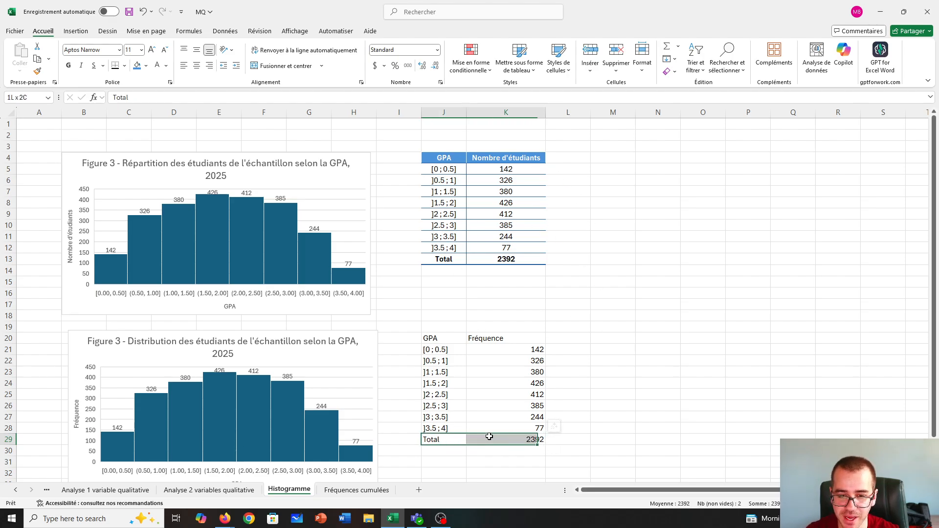
click(68, 65)
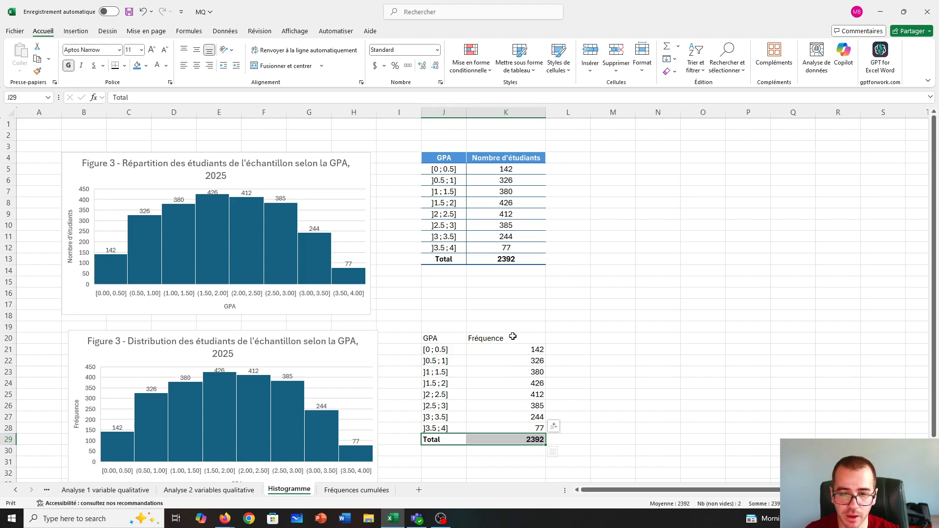
Format the header cells J20:K20 with a blue fill and bold, centred text
drag(516, 339, 445, 340)
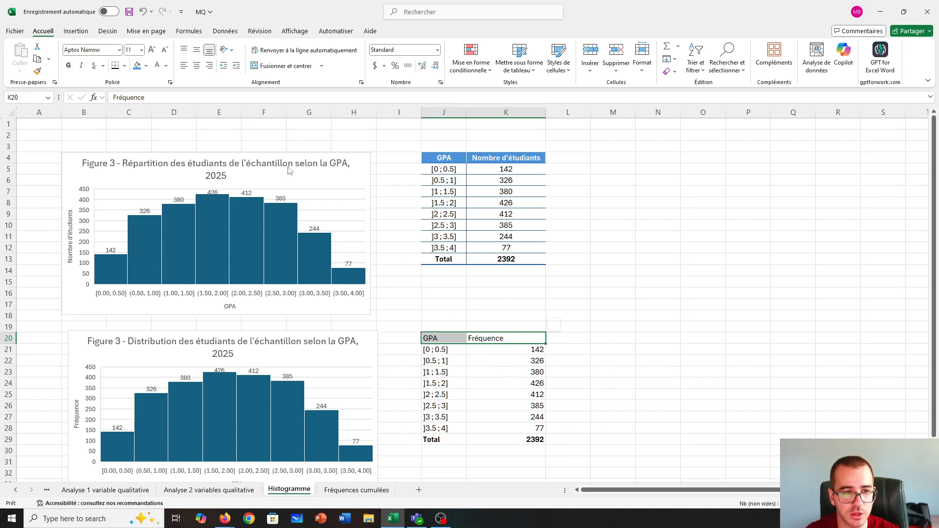
click(136, 69)
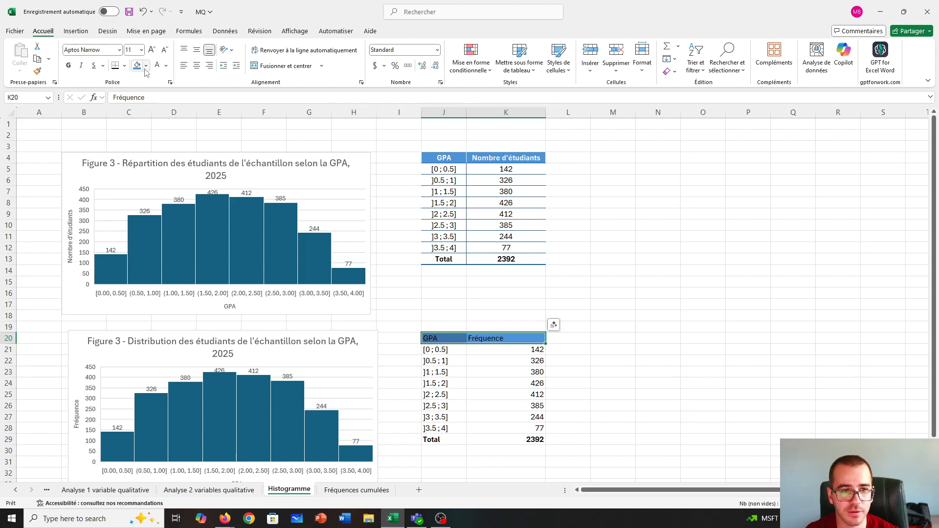
click(69, 67)
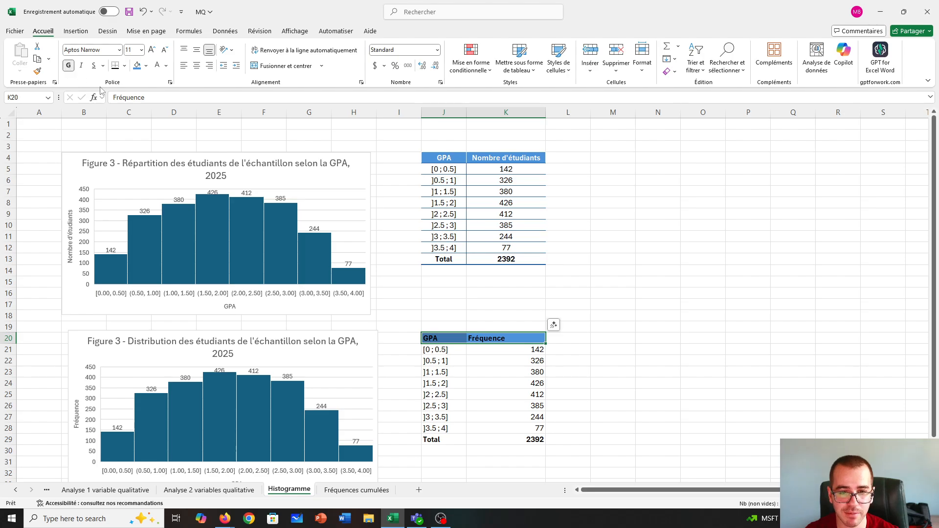
click(197, 67)
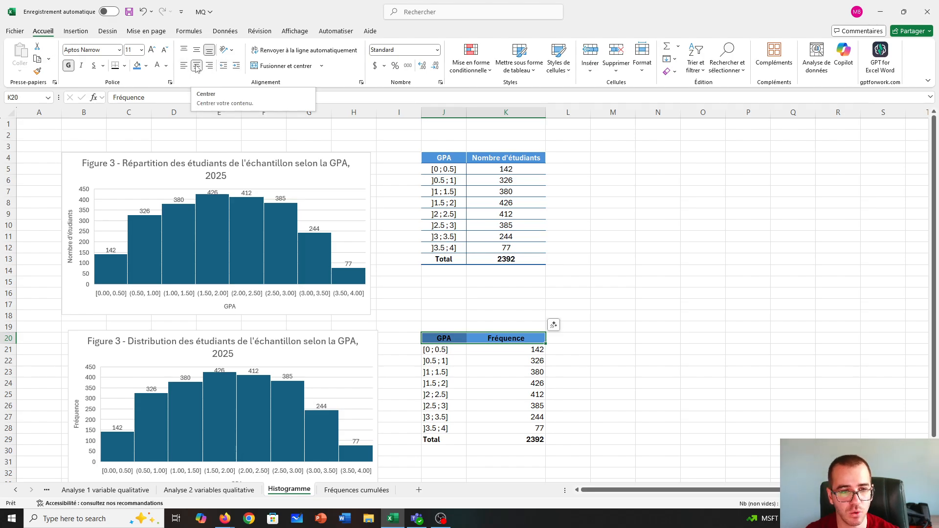
Apply thin blue borders to all cells of the frequency table J20:K29
click(449, 370)
click(444, 340)
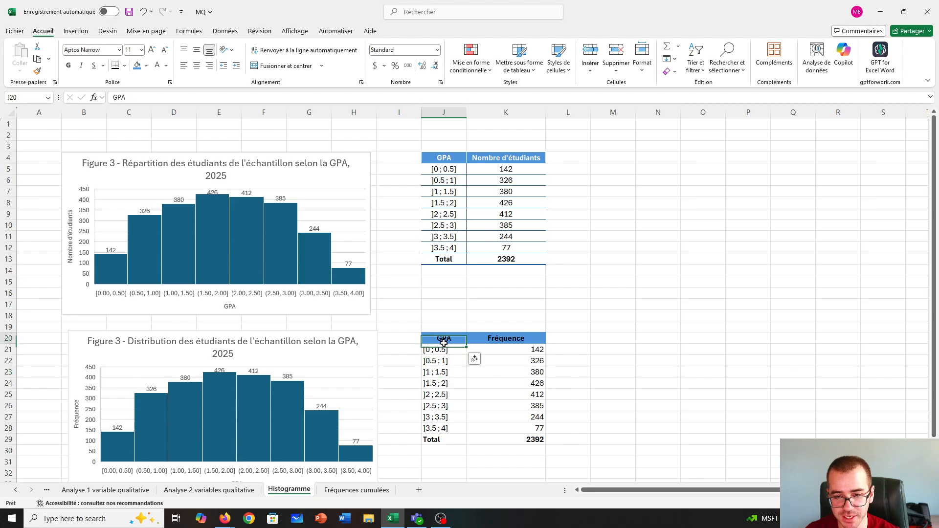
drag(445, 338, 460, 437)
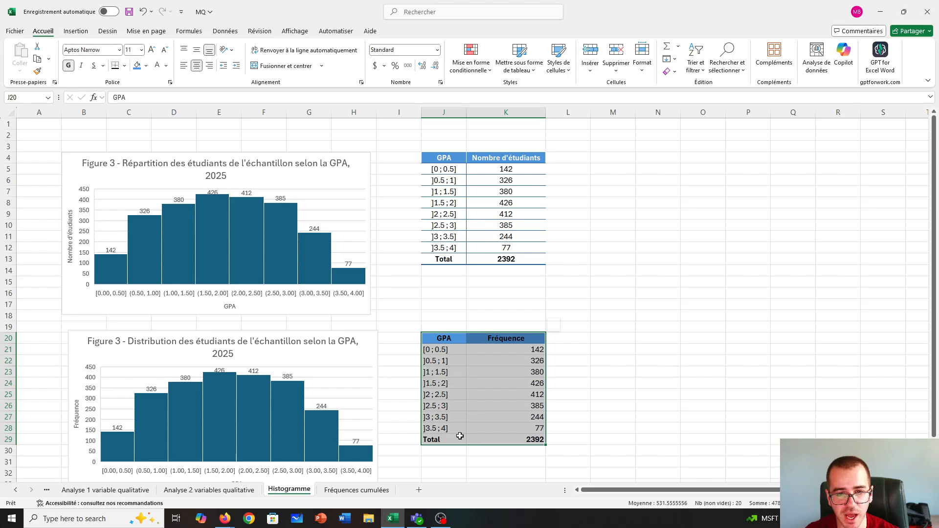
click(125, 66)
click(154, 166)
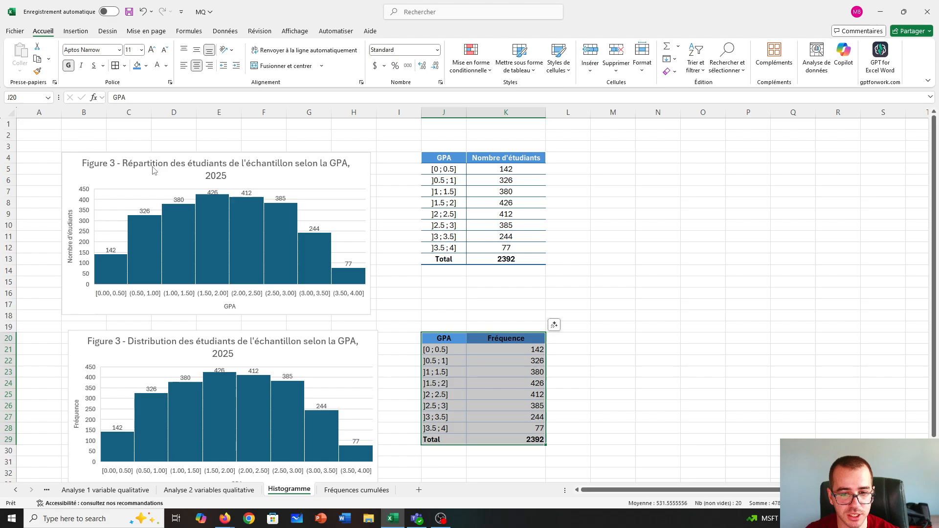
click(522, 416)
click(602, 414)
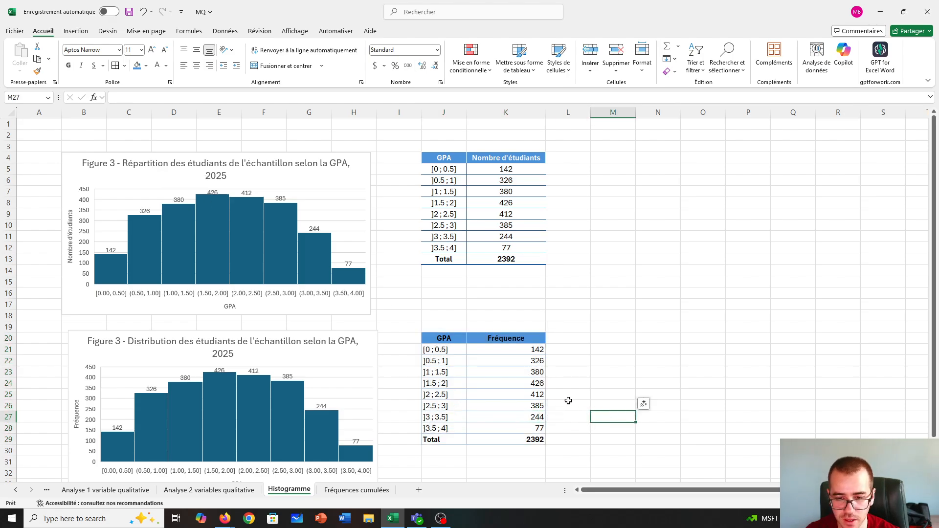
Centre the class intervals and frequencies in J21:K28 and the total in K29
click(447, 351)
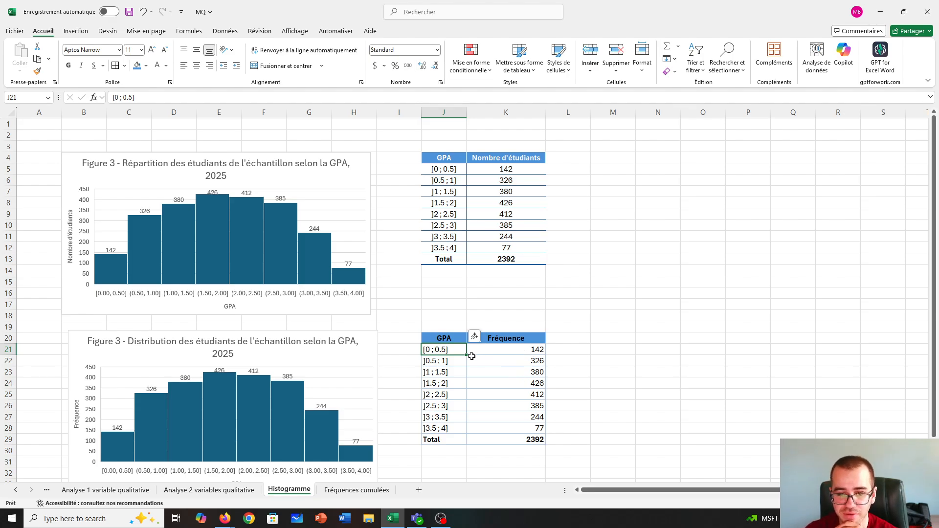
drag(455, 350, 512, 431)
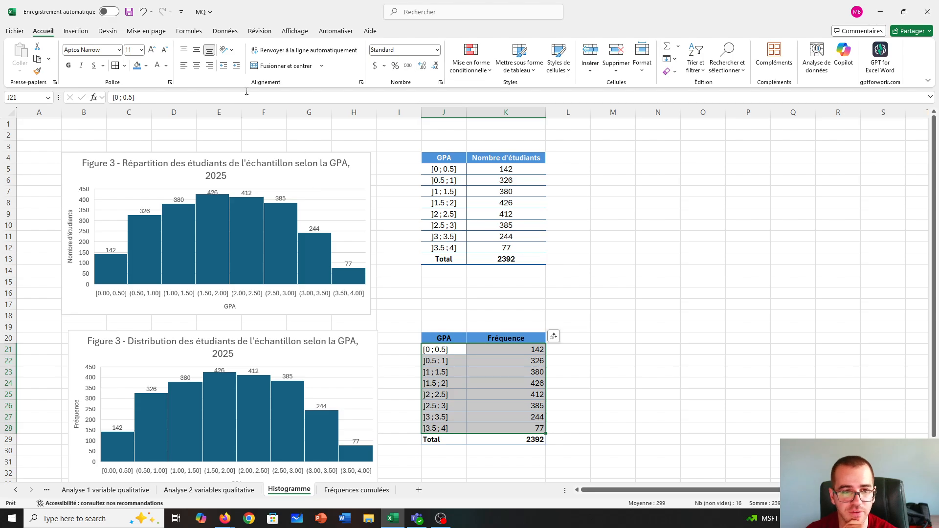
click(196, 65)
click(580, 409)
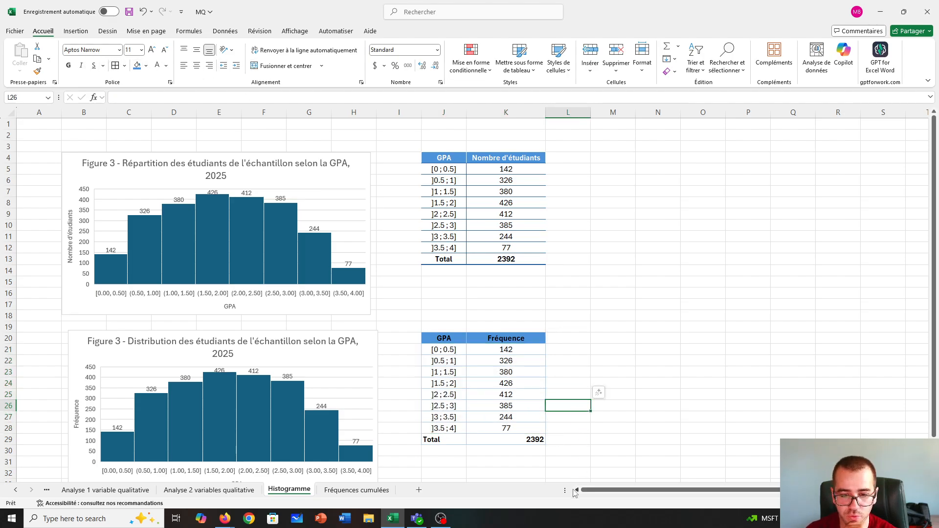
click(523, 441)
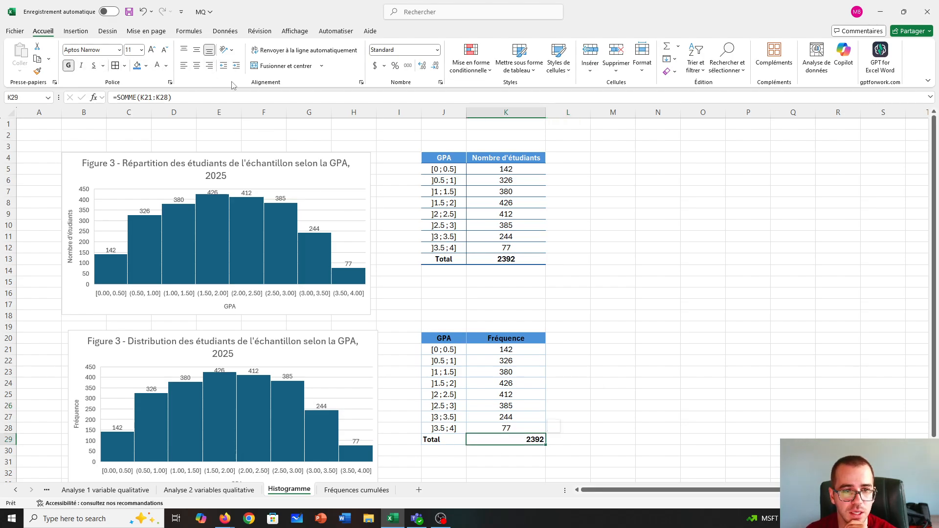
click(197, 66)
click(637, 383)
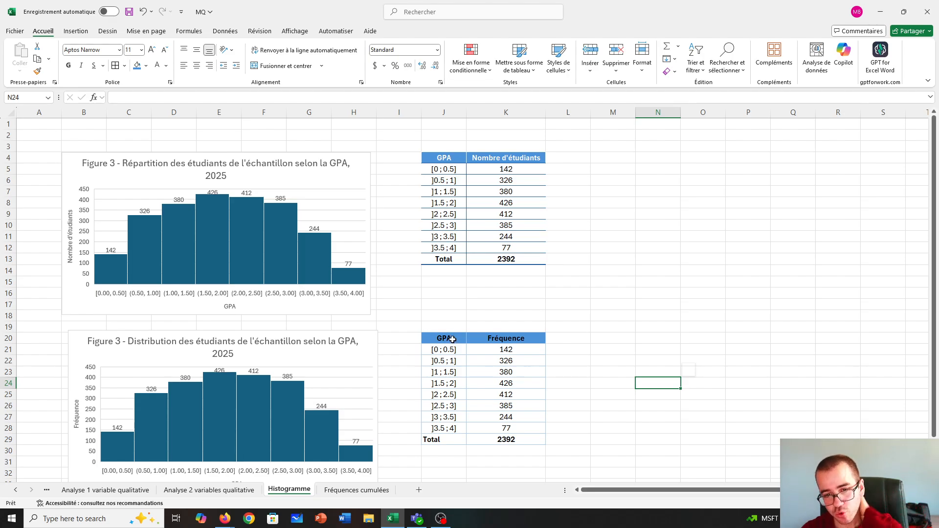
Set the header text in J20:K20 to white and centre the Total label in J29
drag(452, 339, 490, 338)
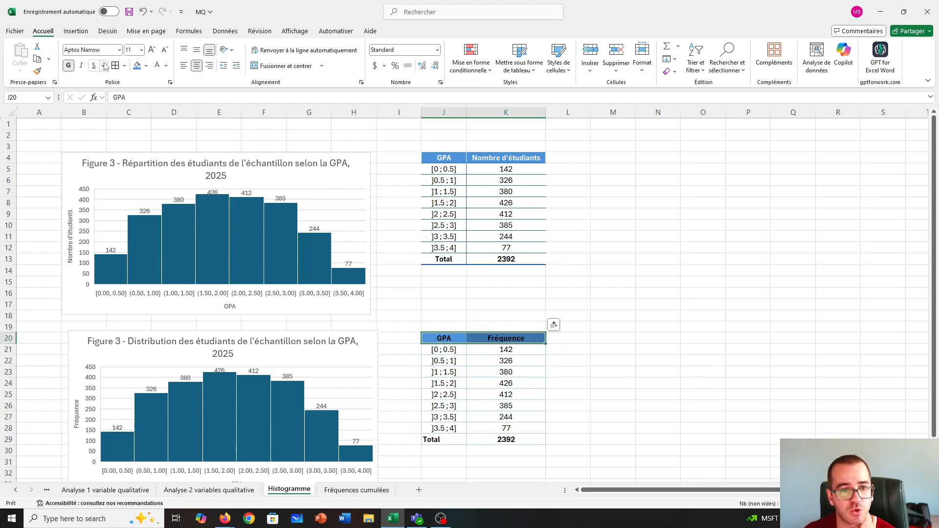
click(464, 437)
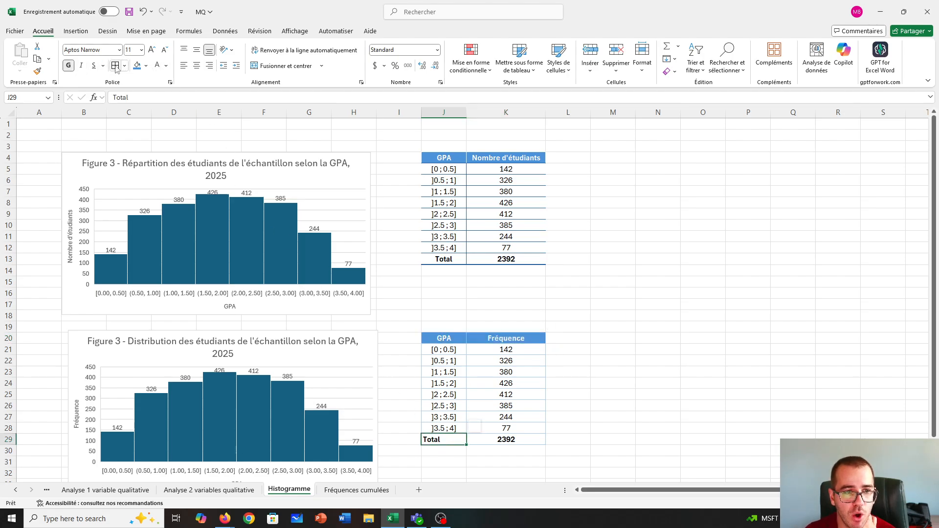
click(195, 67)
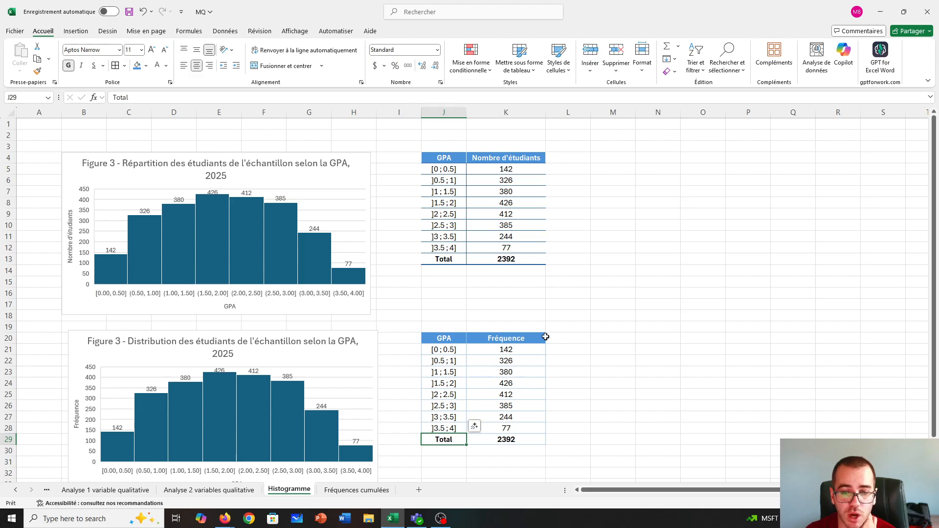
click(613, 395)
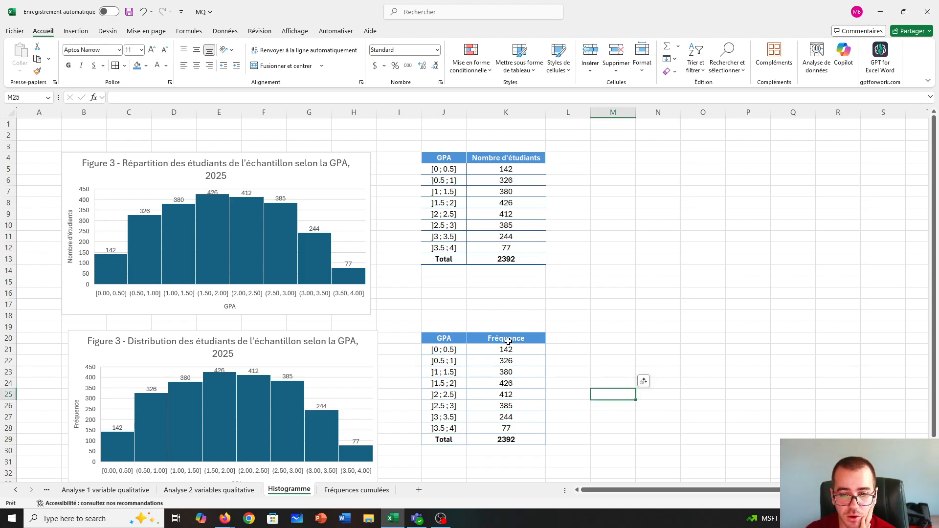
Try a dark grey fill on the header cells J20:K20, and replace it with a very light grey fill
drag(542, 339, 444, 338)
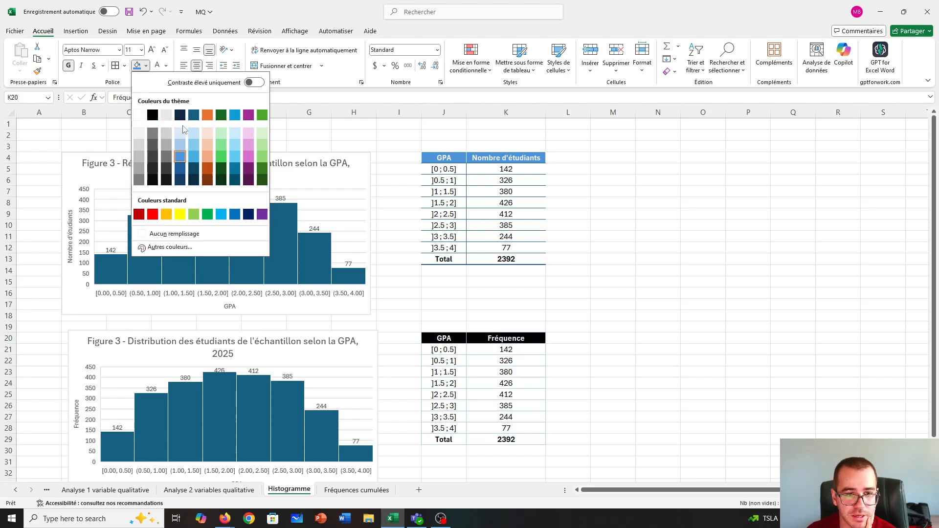
click(148, 145)
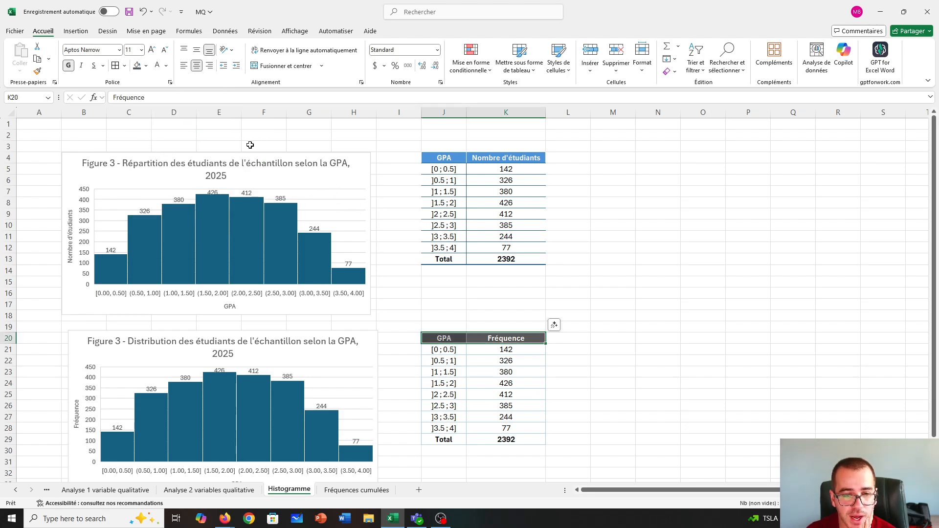
click(146, 66)
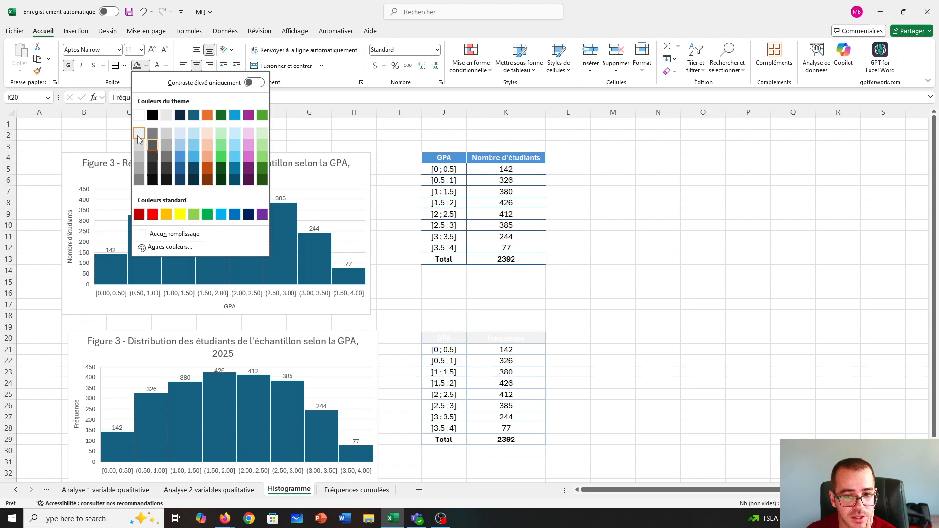
click(139, 139)
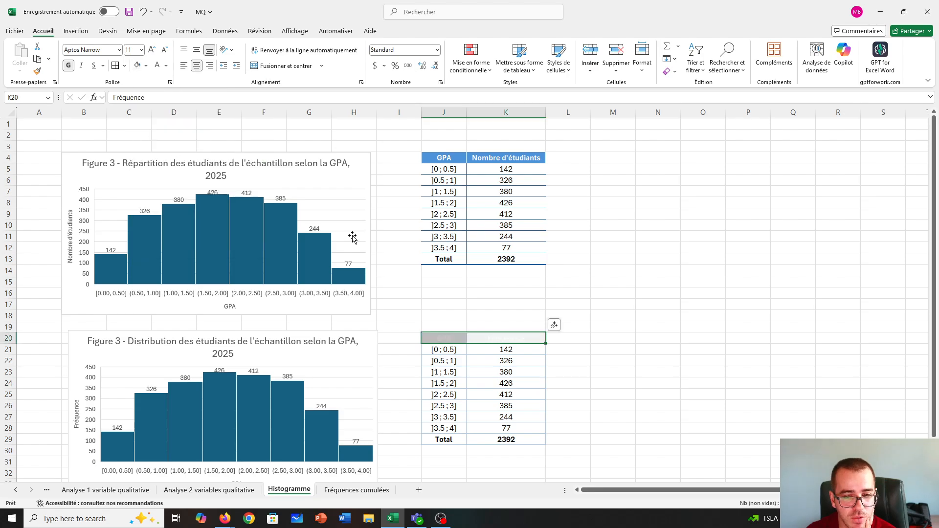
Set the text colour of the header cells J20:K20 to black
click(146, 66)
click(145, 65)
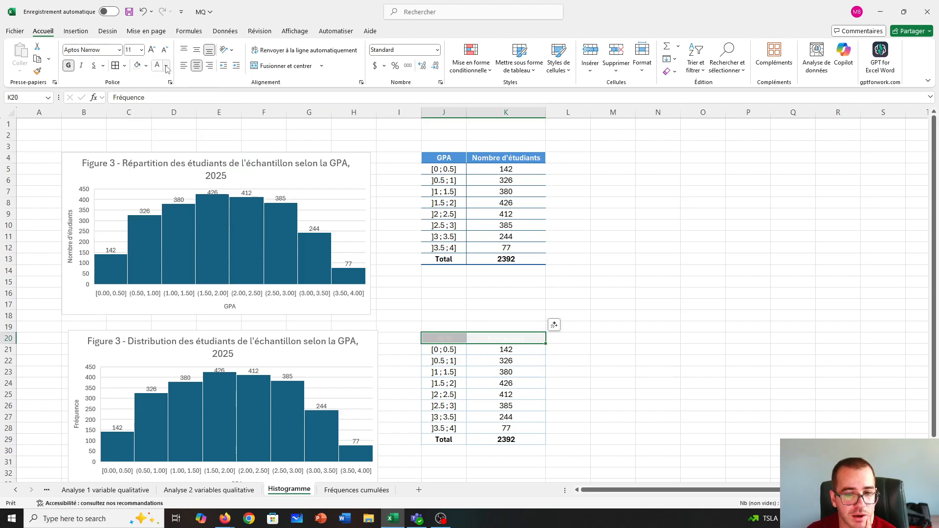
click(166, 66)
click(173, 129)
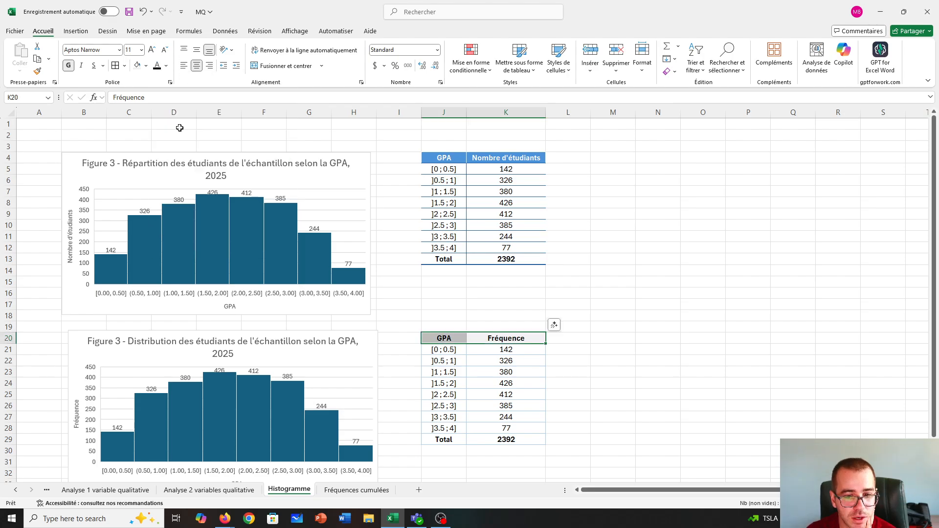
click(512, 365)
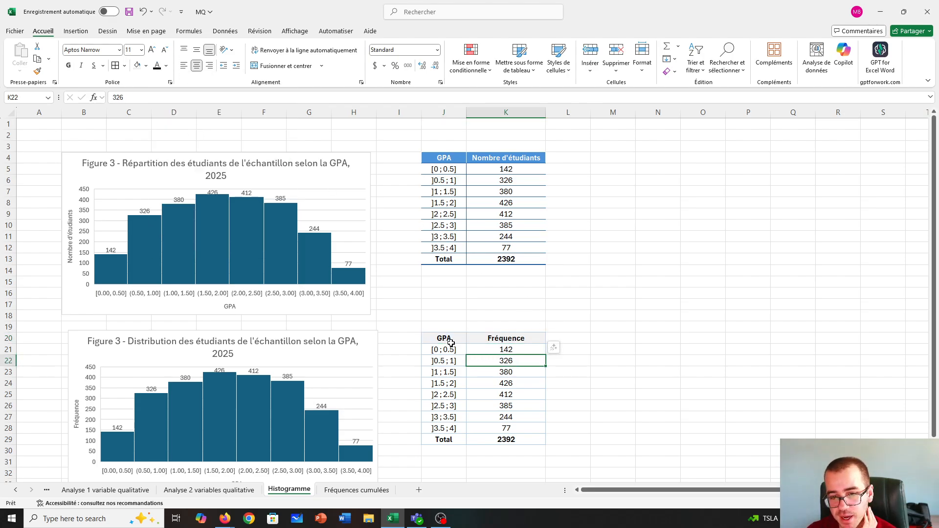
click(533, 391)
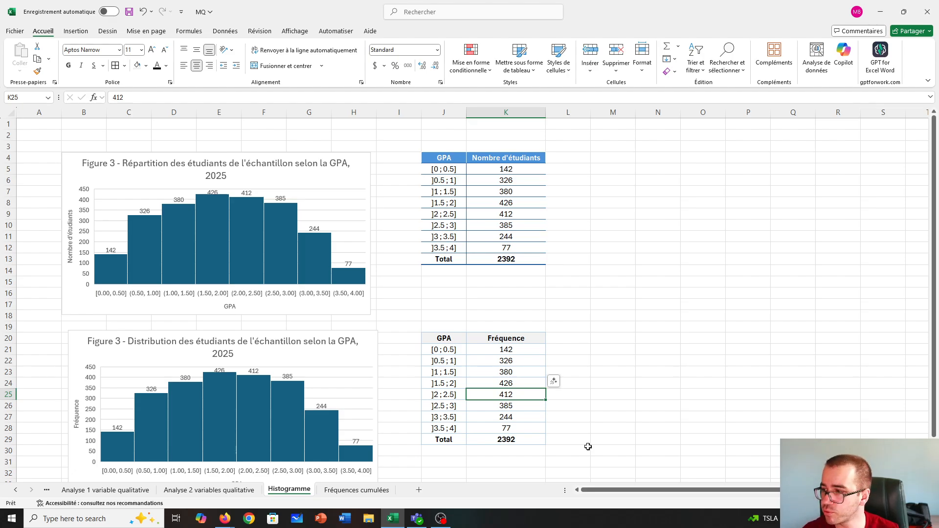
click(838, 320)
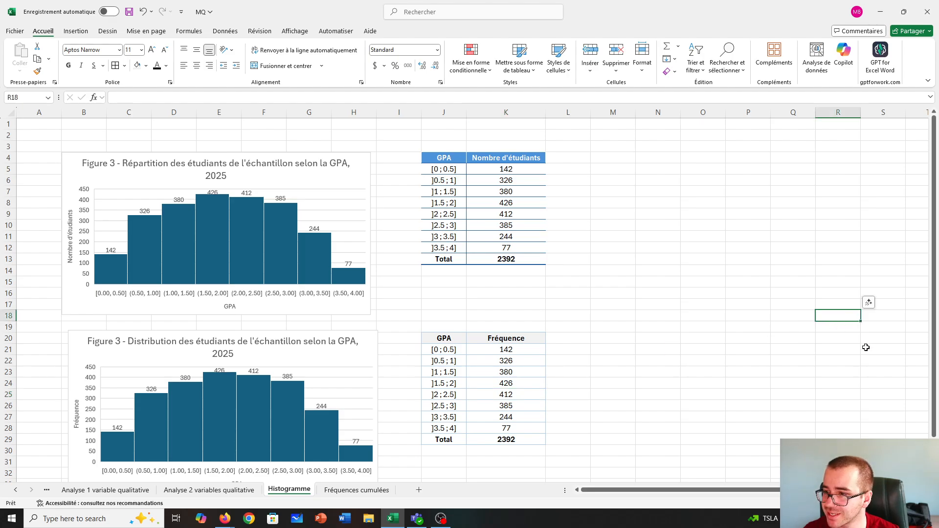
key(alt+Tab)
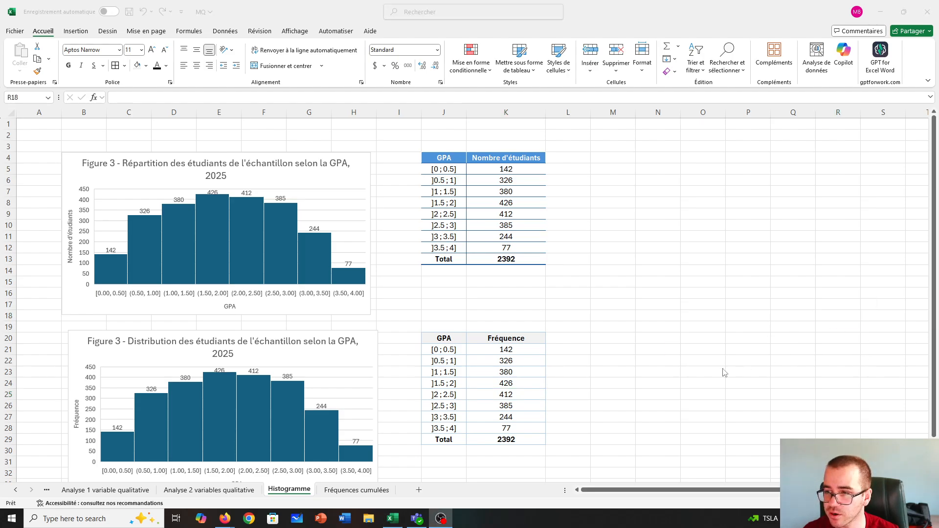
key(alt+Tab)
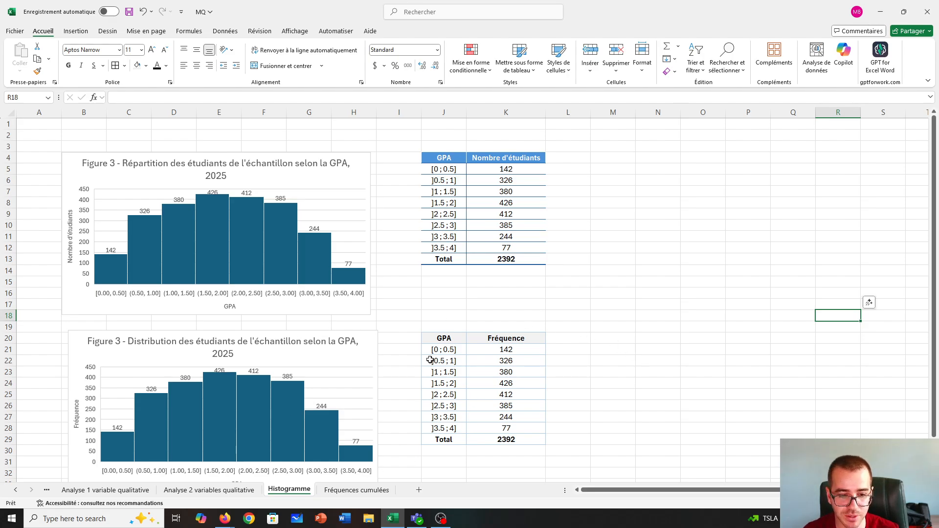
Review the tables and charts on the Analyse 1 variable qualitative, Analyse 2 variables qualitative and Histogramme sheets, ending on Histogramme
click(194, 491)
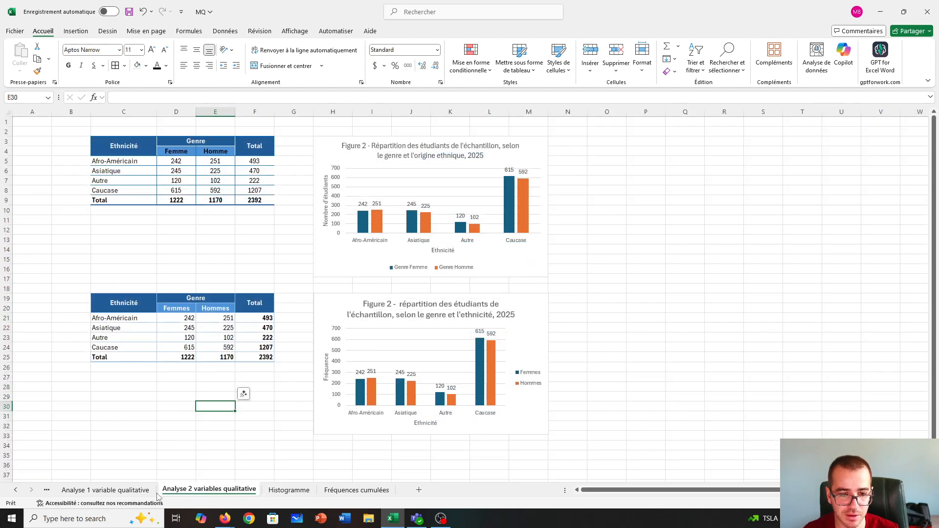
click(140, 495)
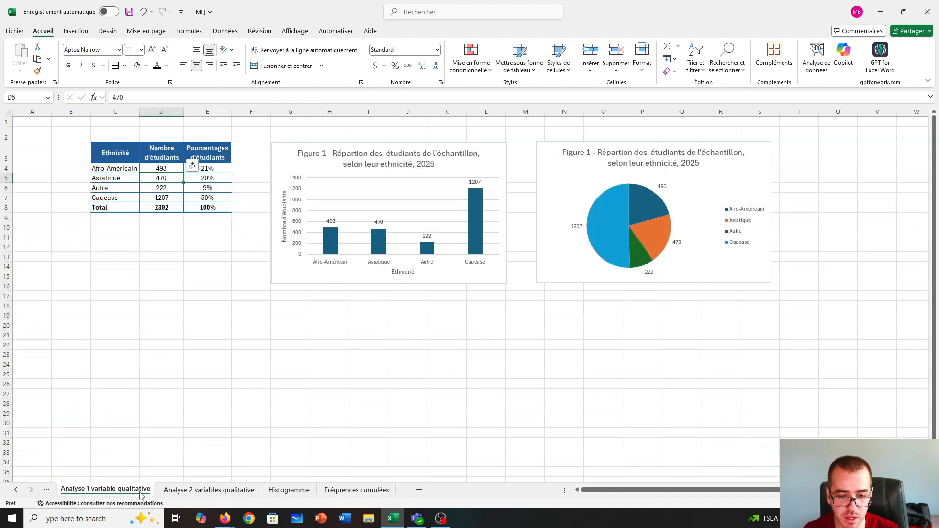
click(295, 492)
click(198, 491)
click(105, 491)
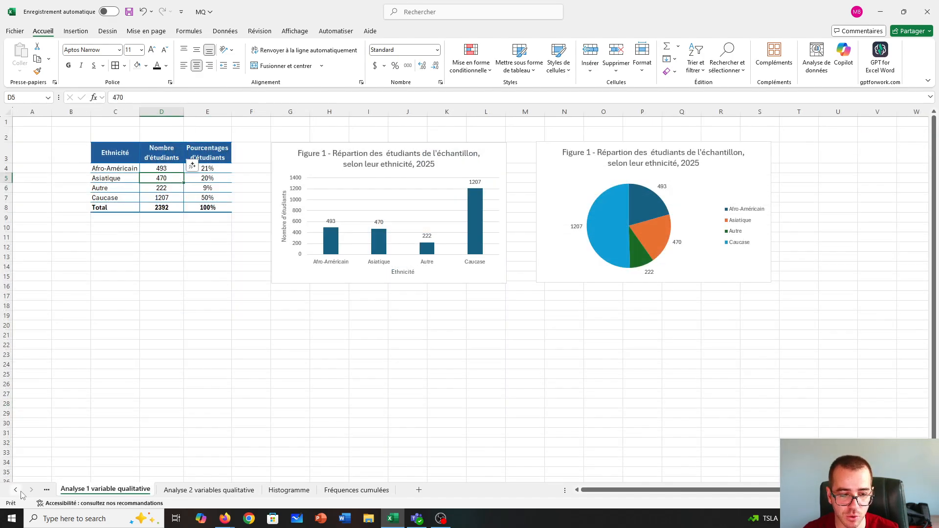
click(277, 491)
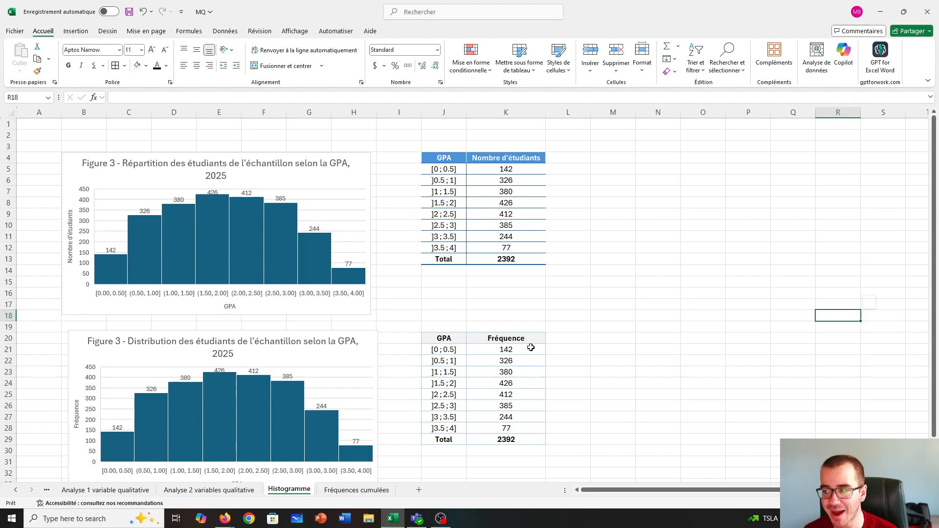
click(234, 490)
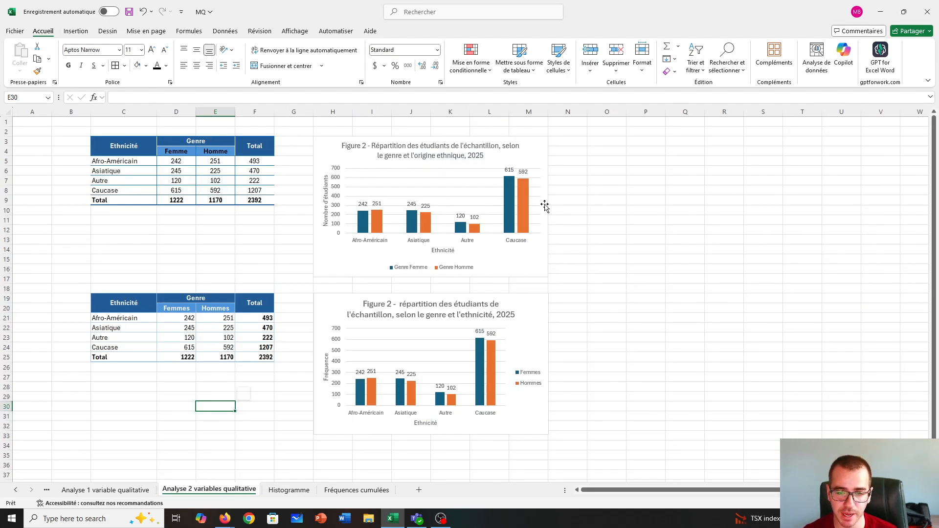
click(284, 491)
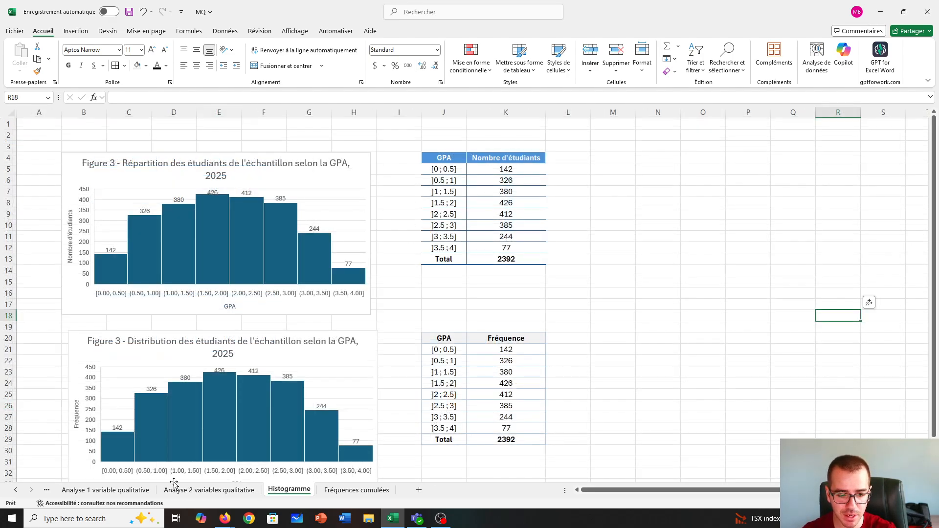
click(109, 492)
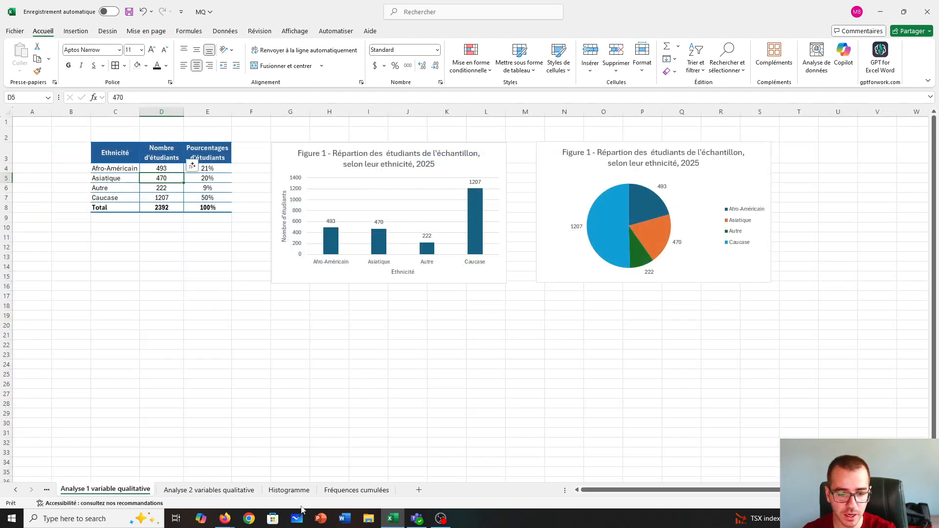
click(289, 491)
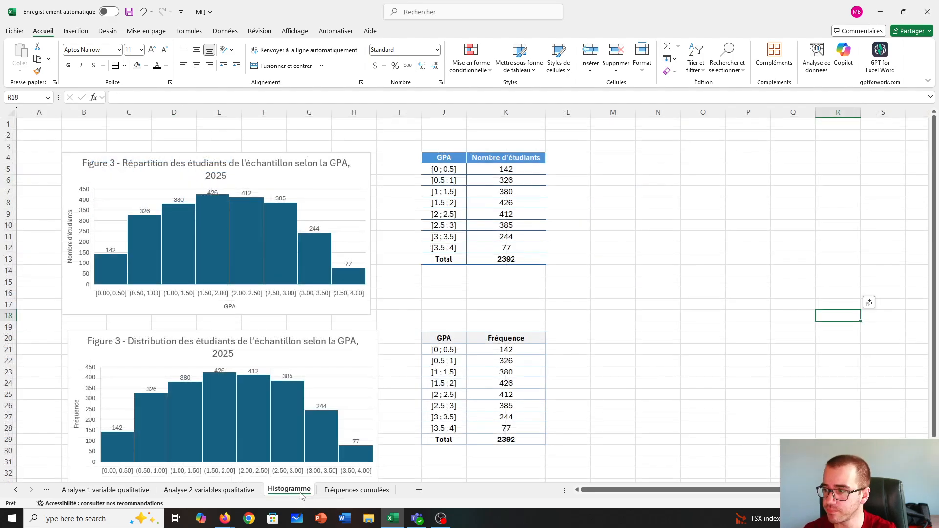